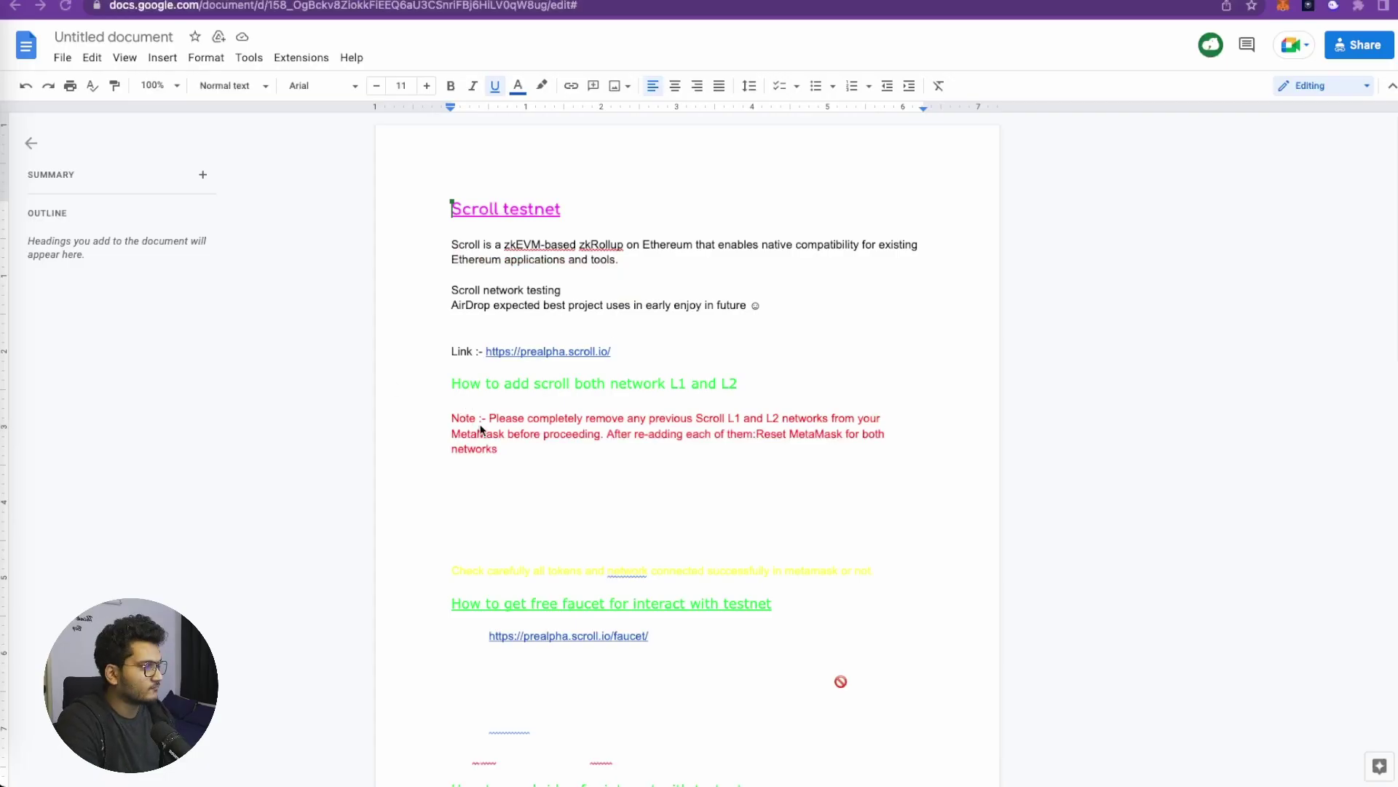
Read the Scroll testnet guide's add-network section and open the linked Scroll prealpha page
scroll(480, 427, down, 10)
scroll(480, 428, up, 5)
scroll(481, 429, up, 6)
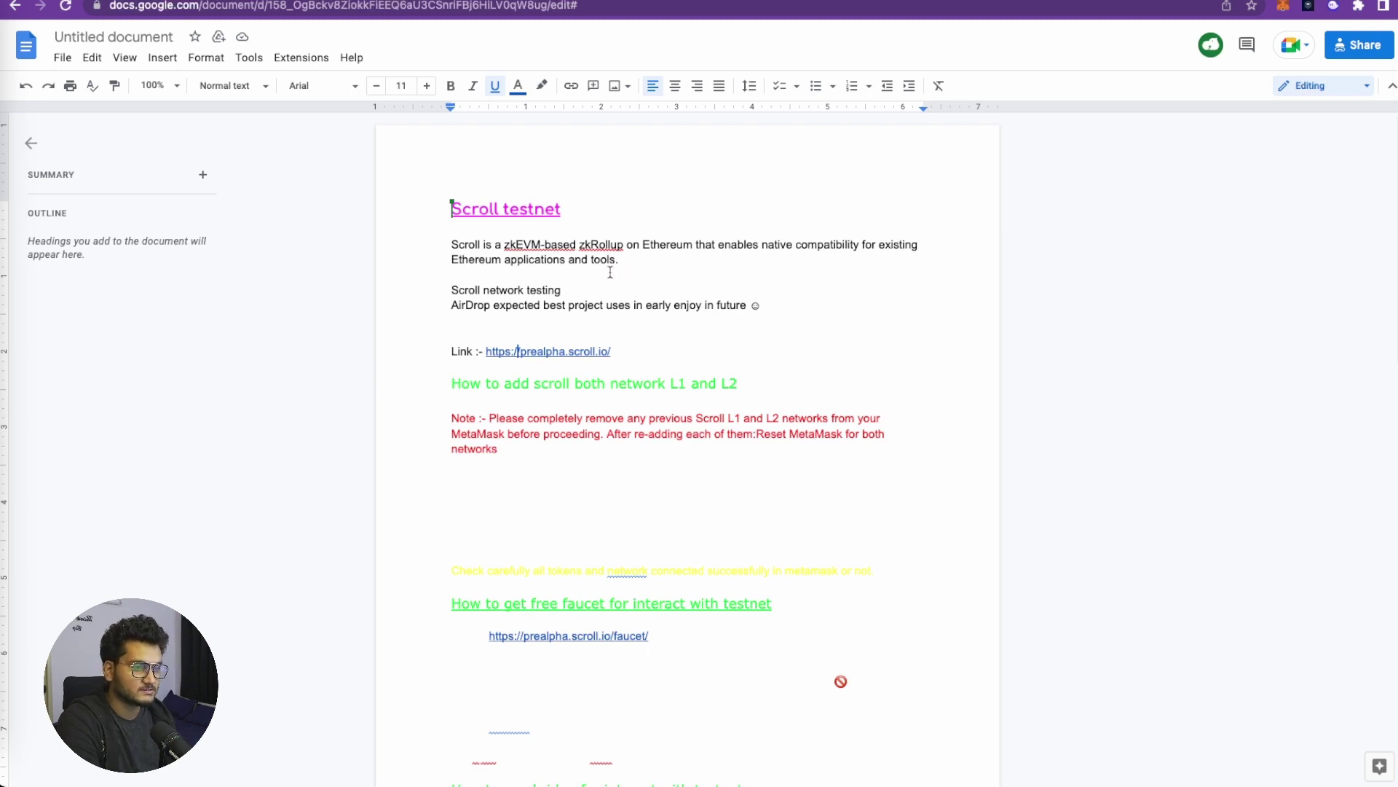
scroll(442, 238, down, 1)
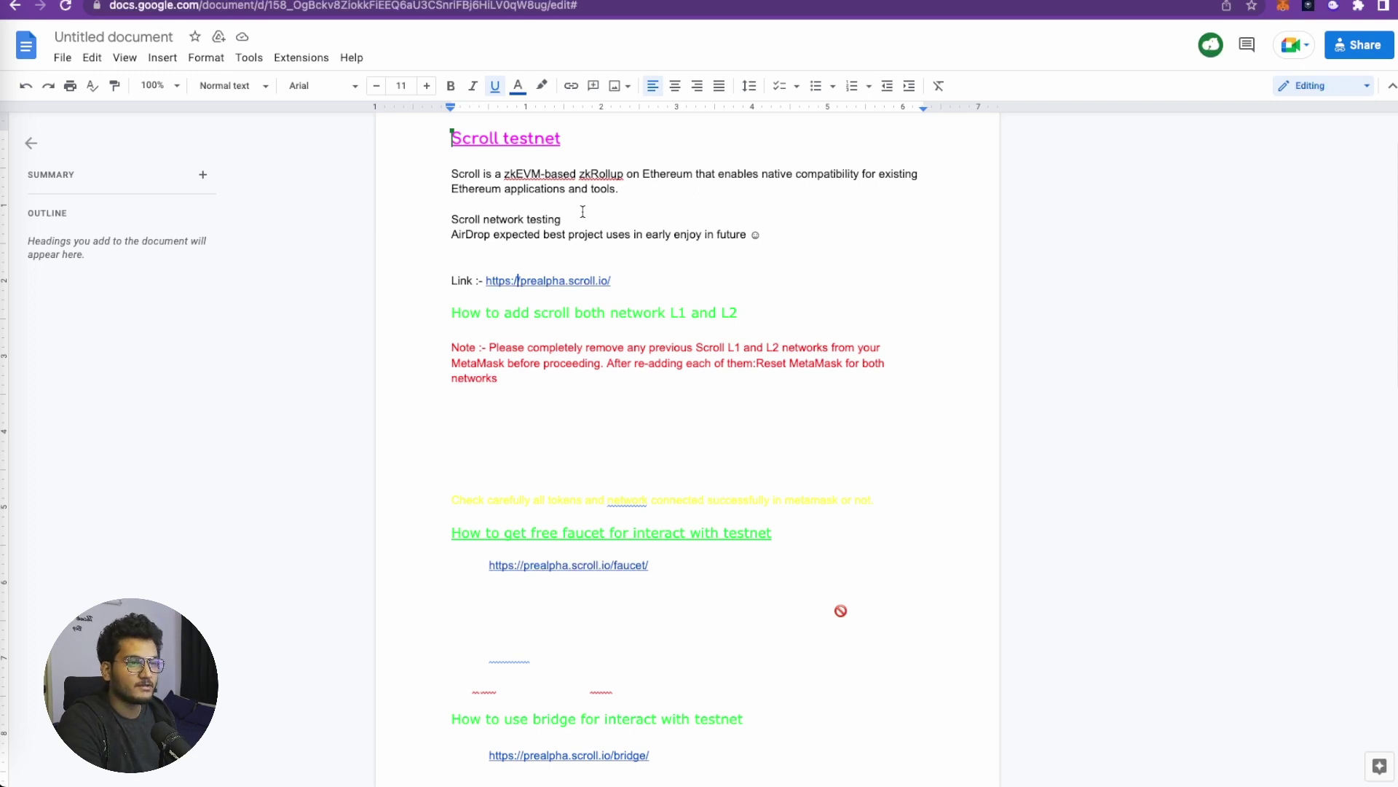
click(521, 312)
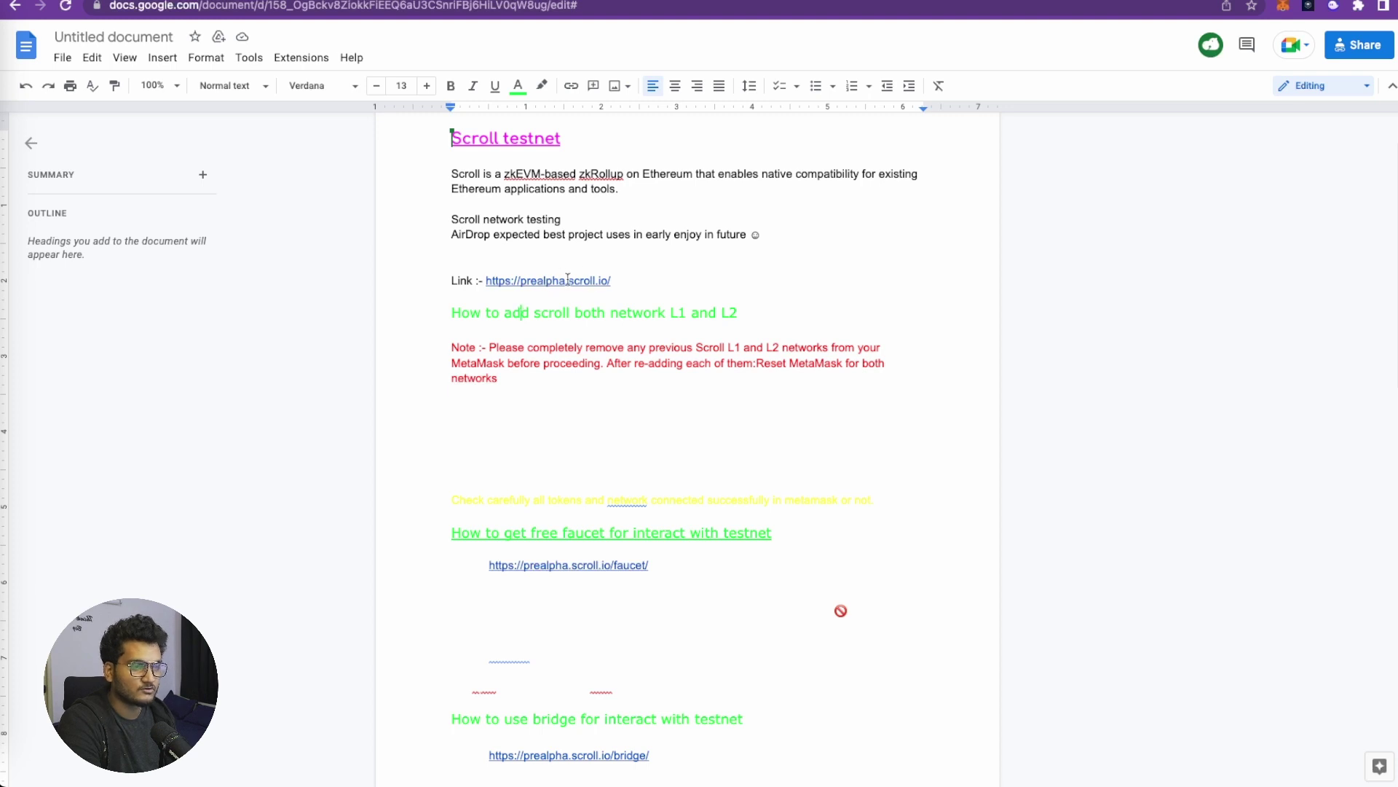
scroll(550, 279, down, 1)
click(570, 297)
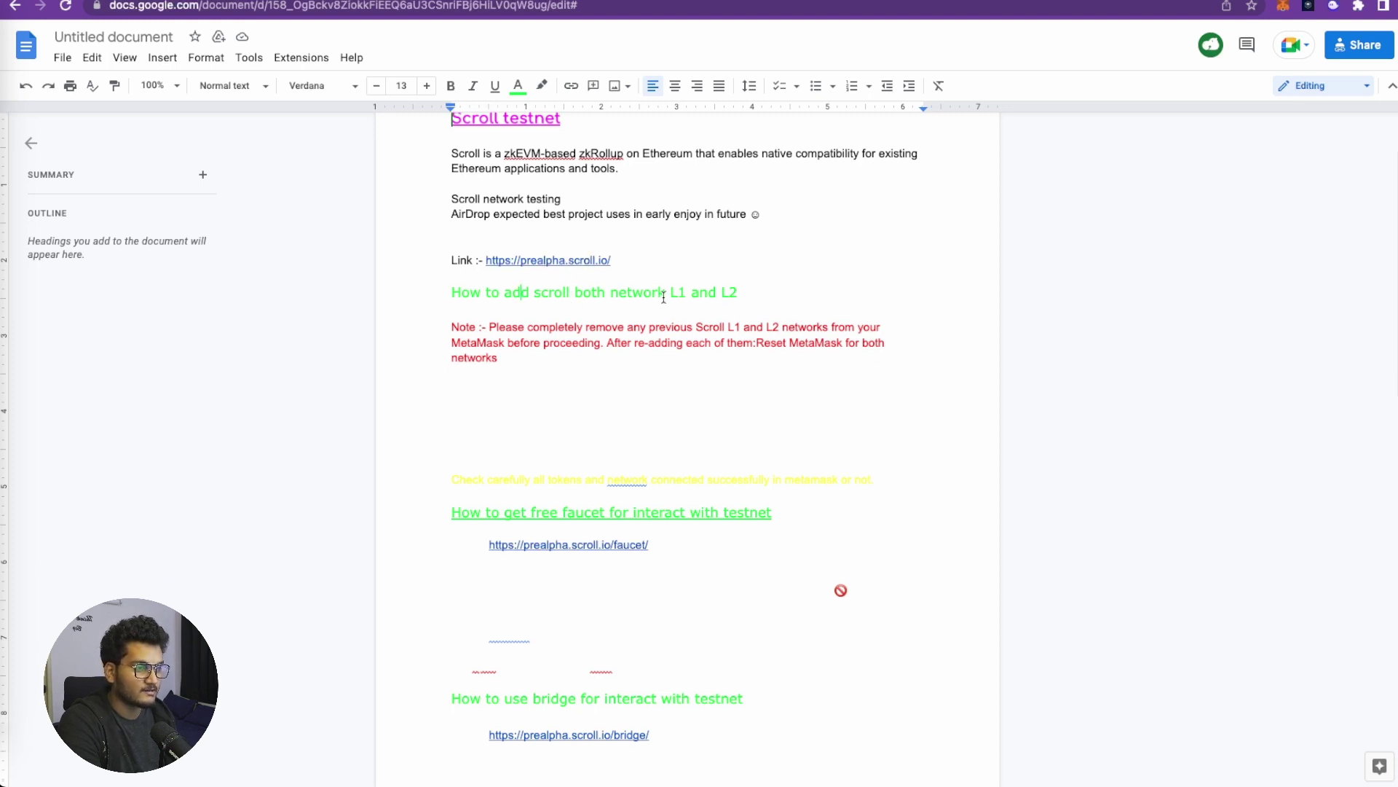
click(367, 3)
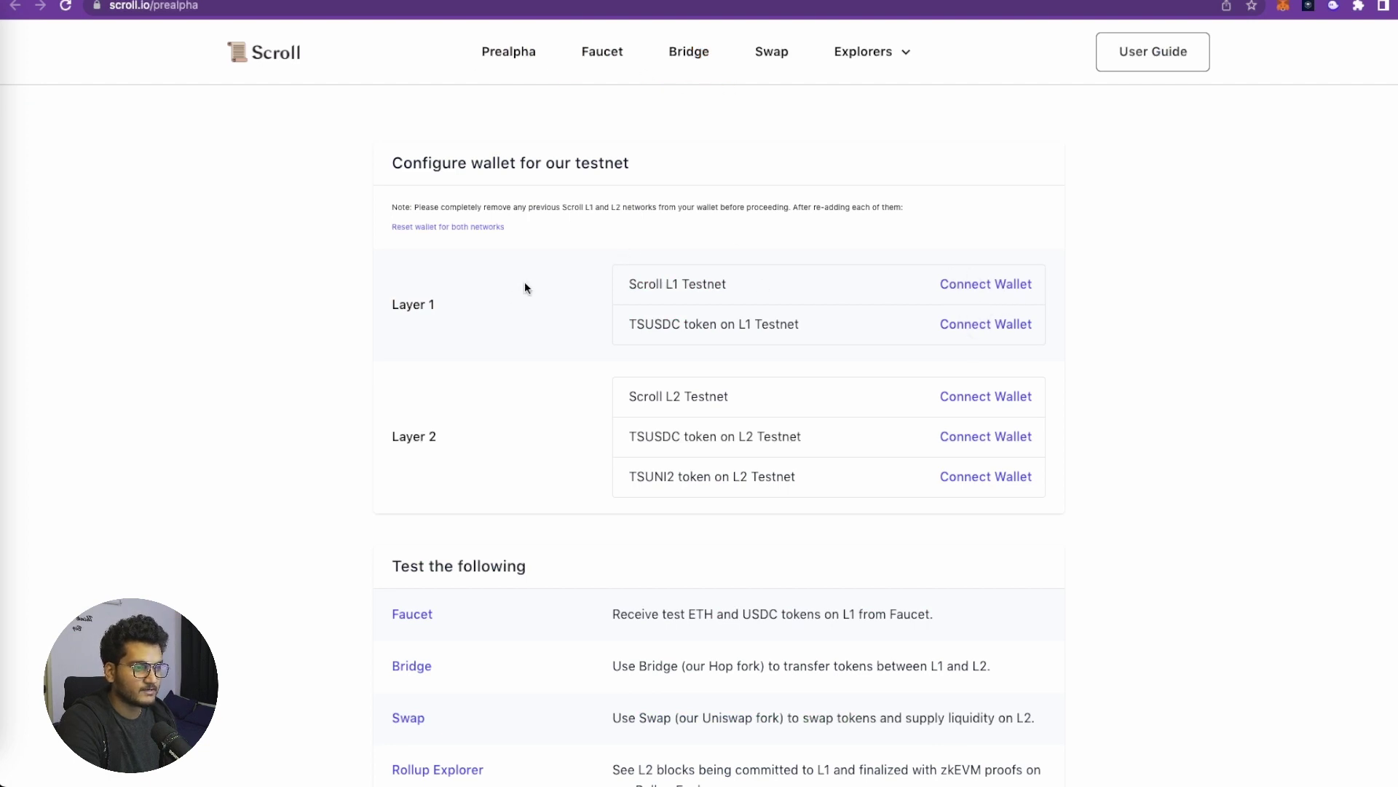
Connect MetaMask to the Scroll site and look over its network list
scroll(596, 294, down, 1)
click(949, 275)
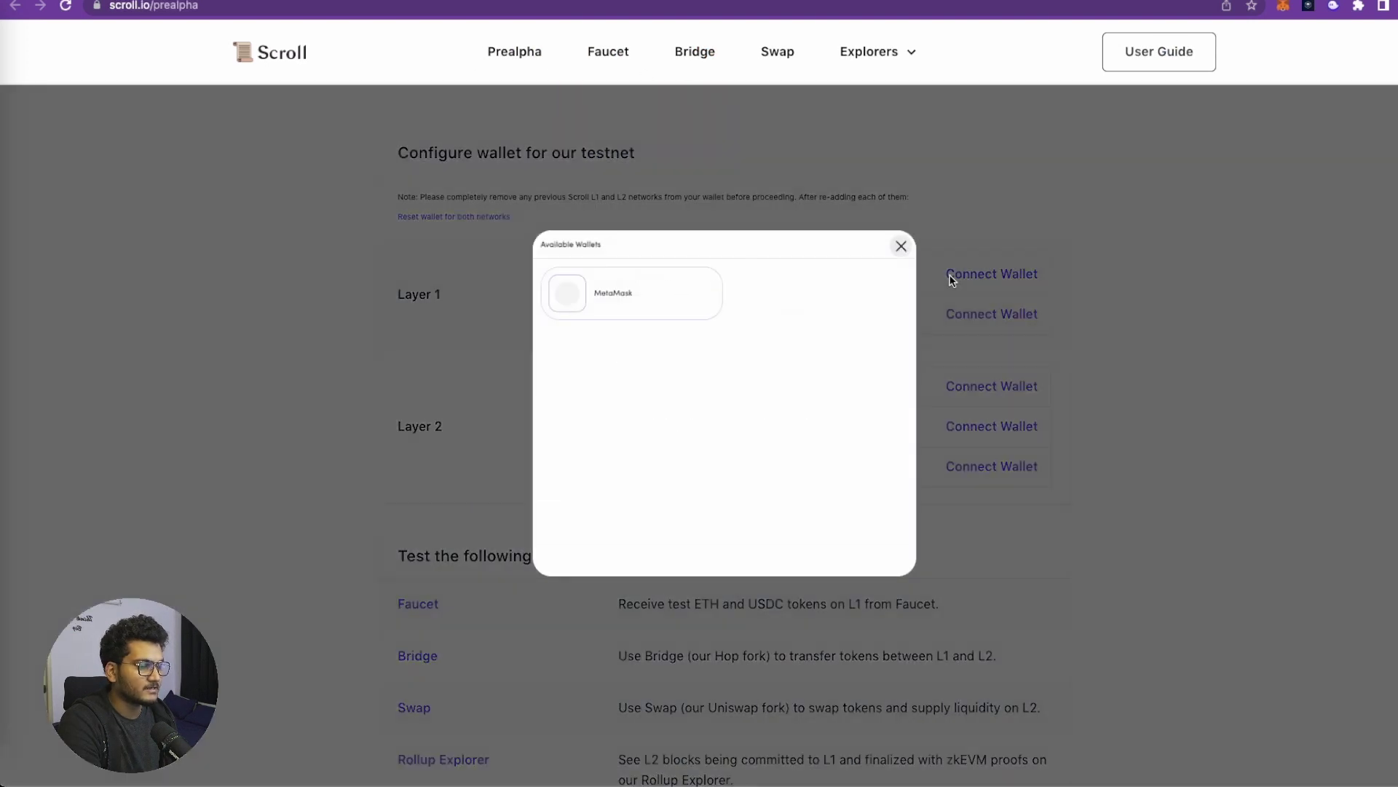
click(590, 290)
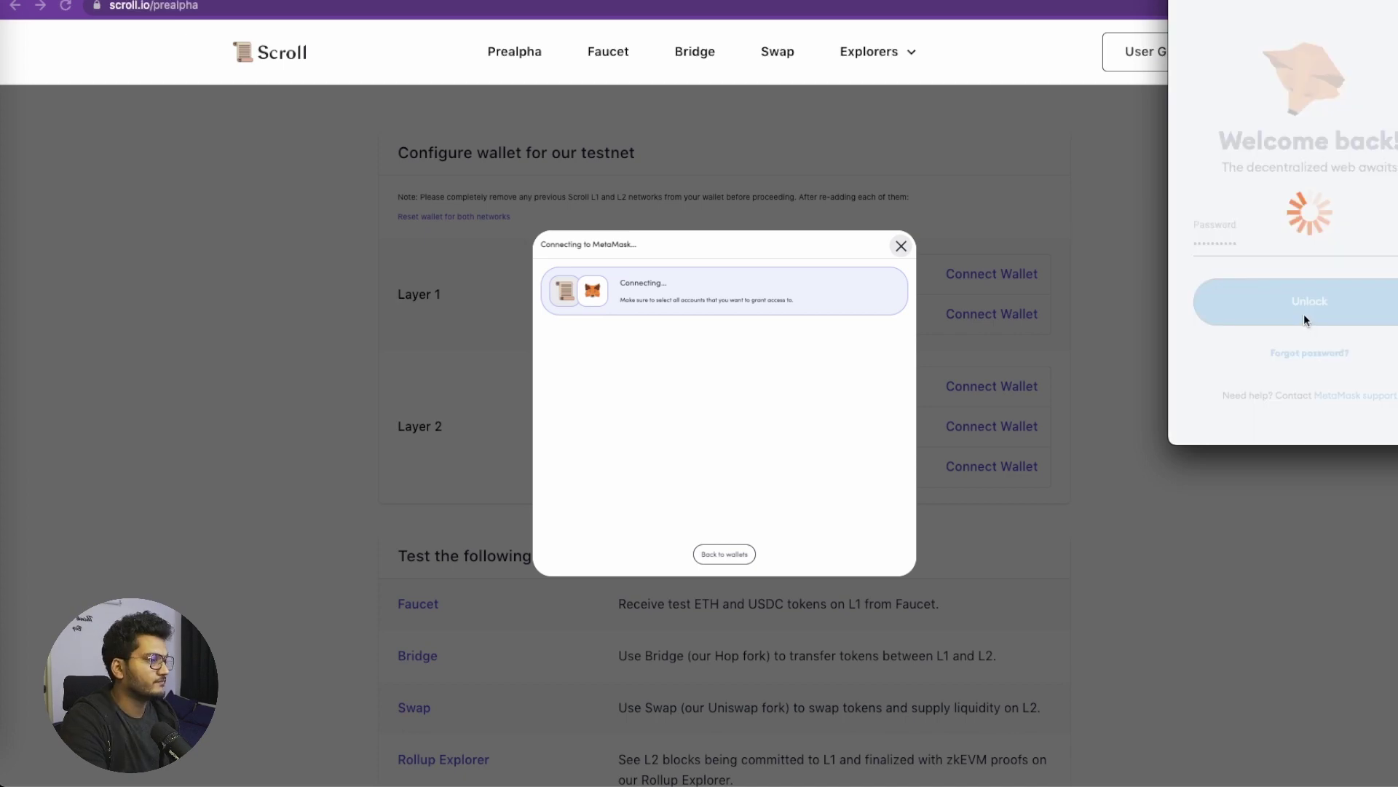
click(1304, 314)
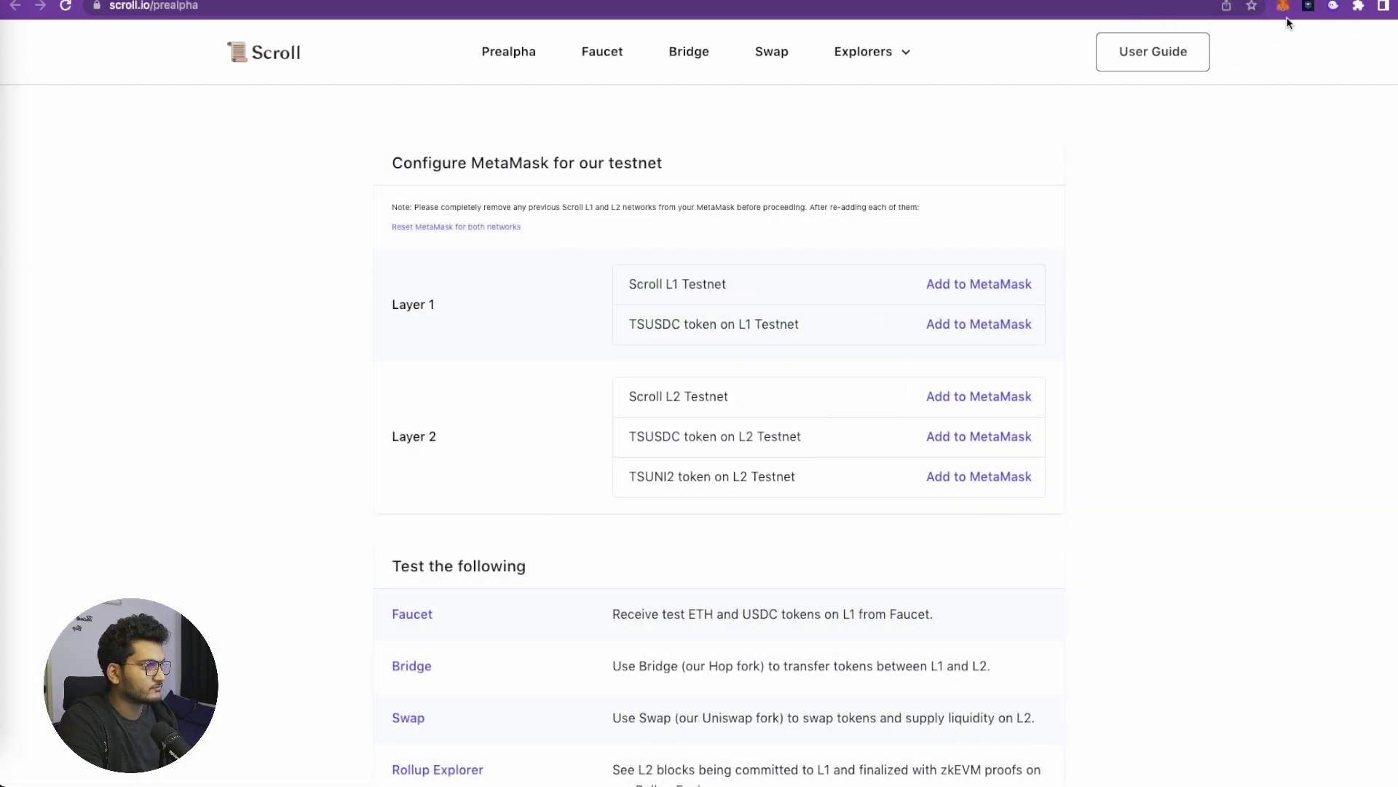
click(1284, 6)
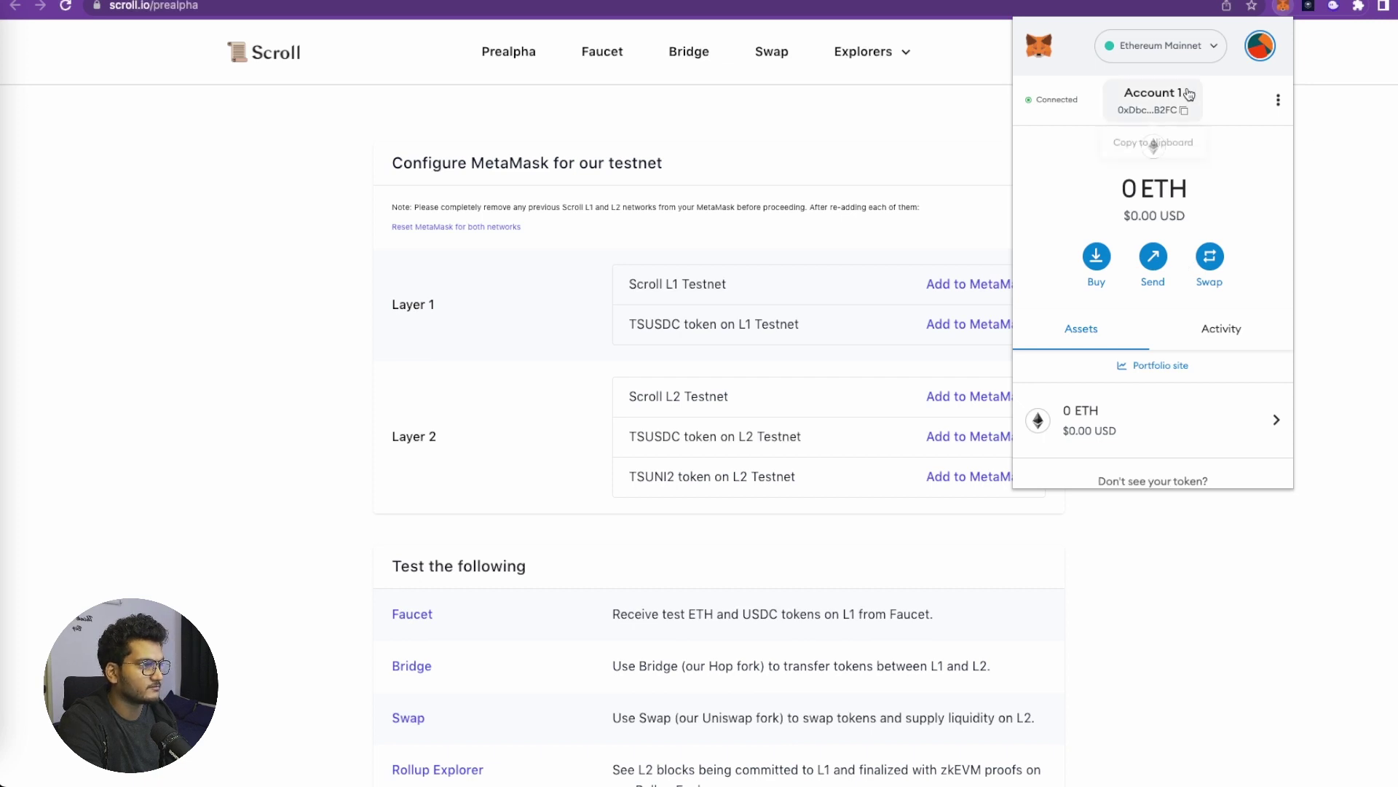
click(1127, 52)
click(1127, 55)
click(1128, 54)
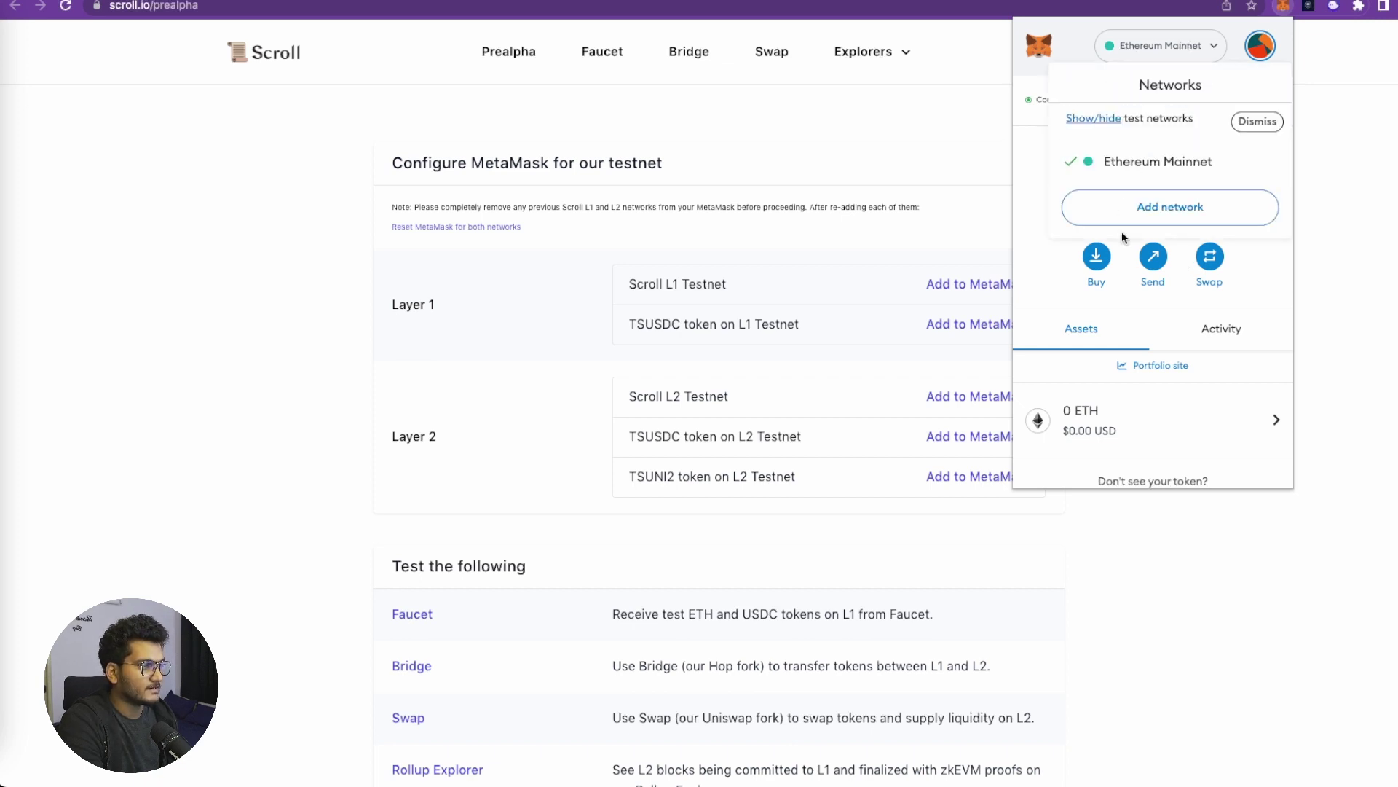
click(967, 286)
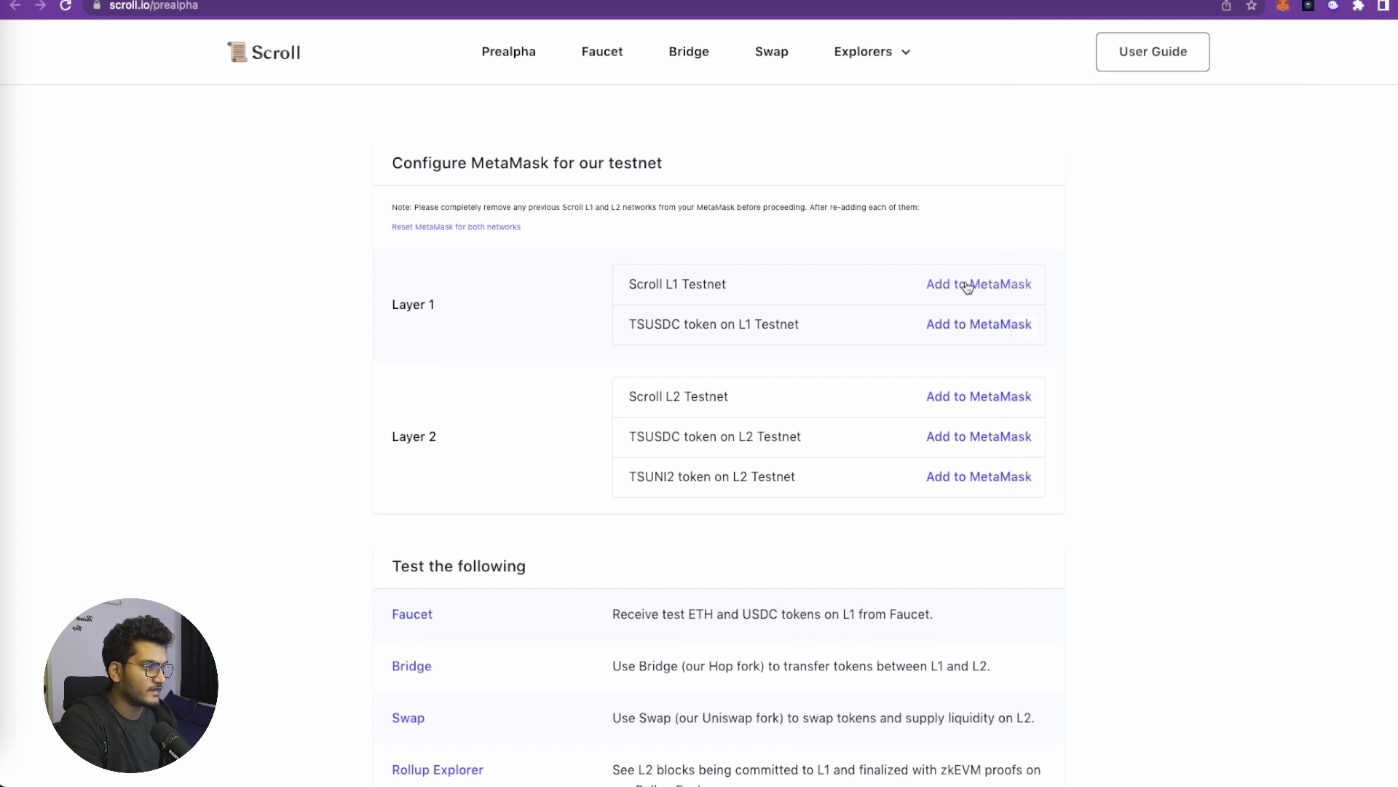
Add Scroll L1 Testnet to MetaMask, switch to it, and confirm it is listed
click(967, 286)
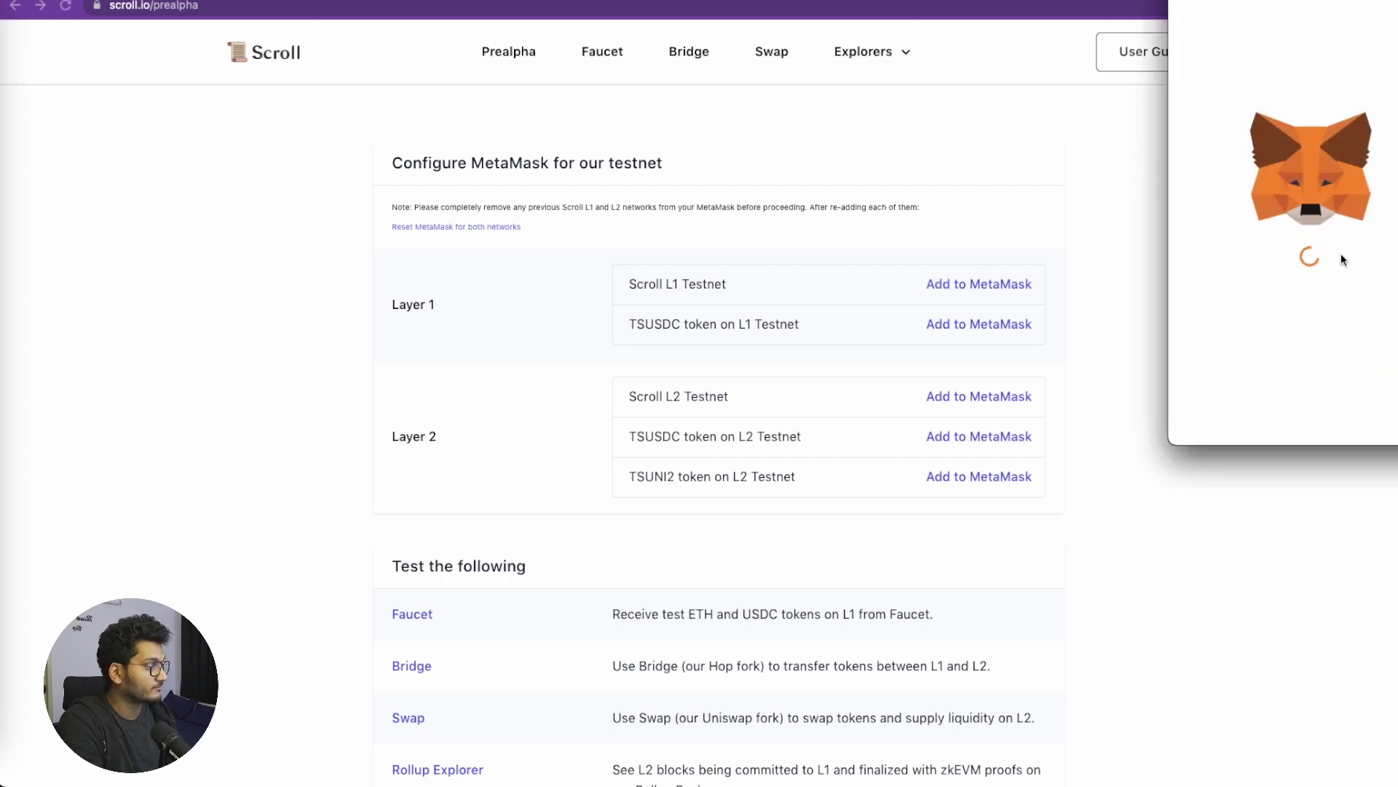
scroll(1344, 259, down, 2)
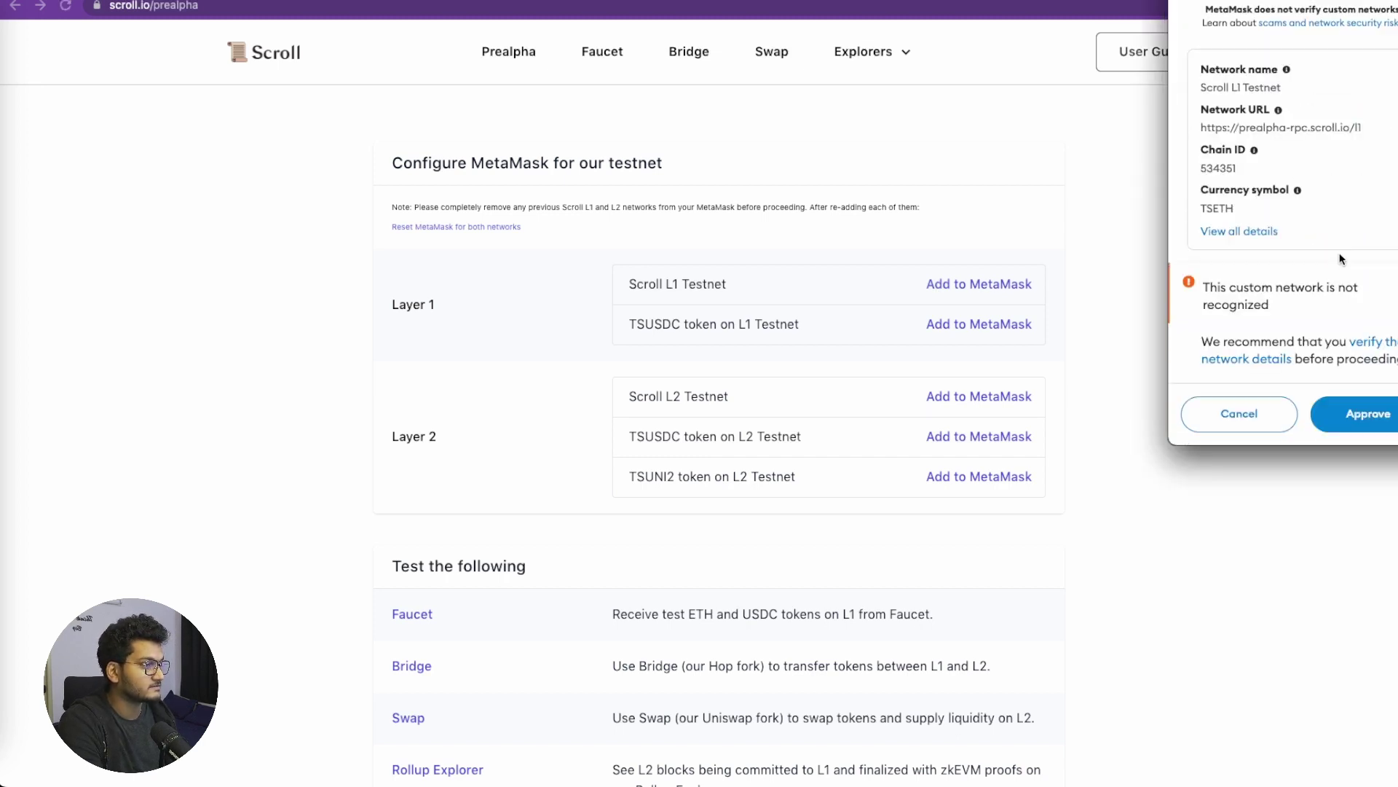
click(1346, 414)
click(1346, 412)
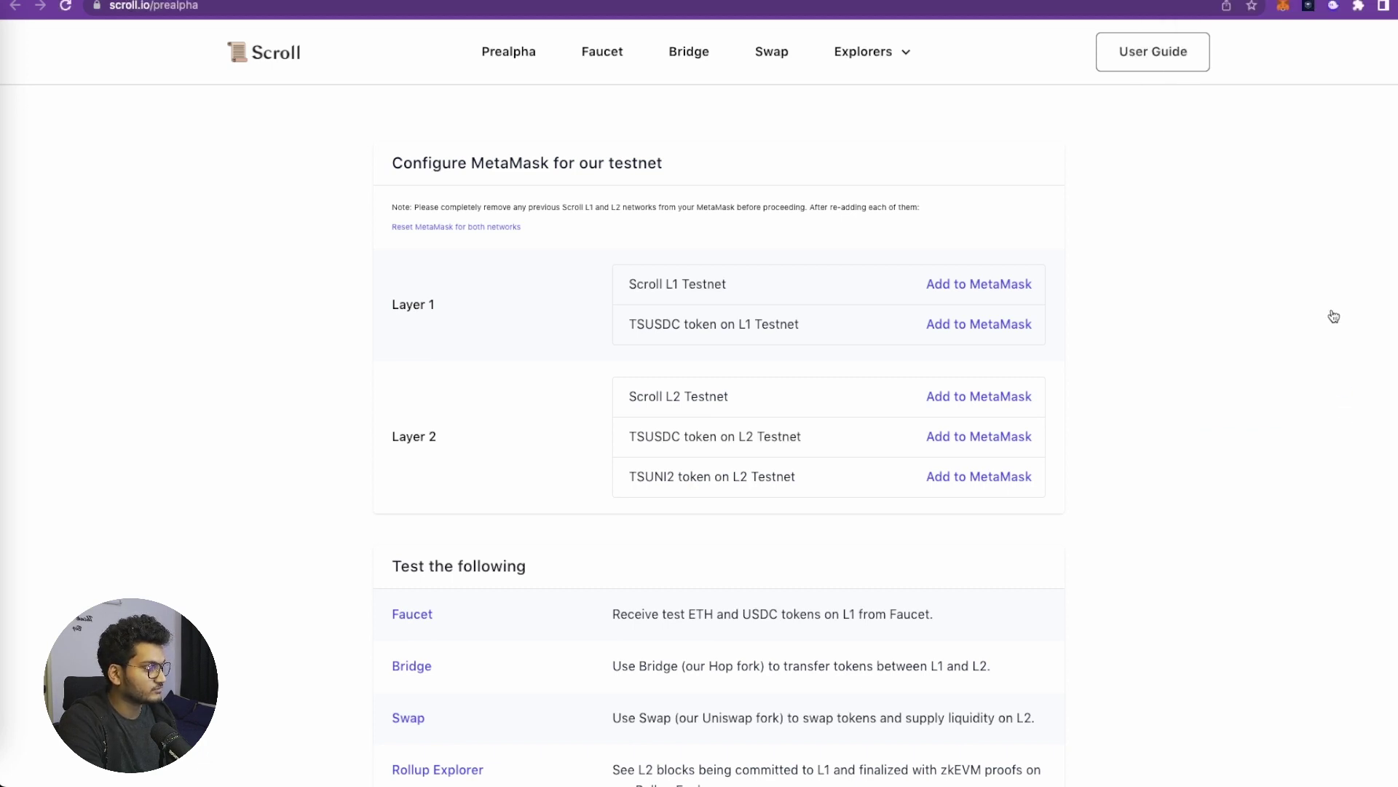
click(1283, 7)
click(1168, 46)
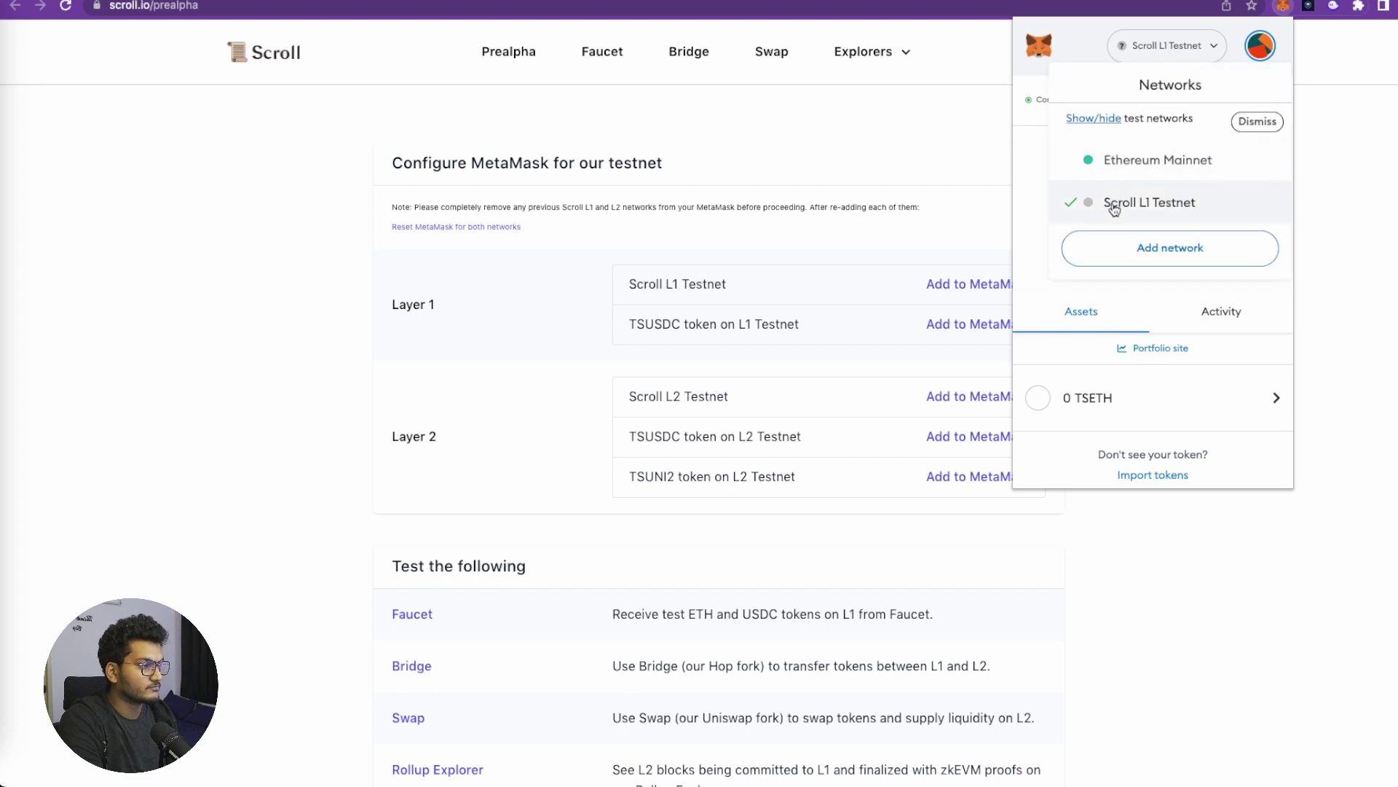
Add the L1 TSUSDC token to MetaMask and verify it appears in the wallet
click(983, 197)
scroll(983, 199, down, 1)
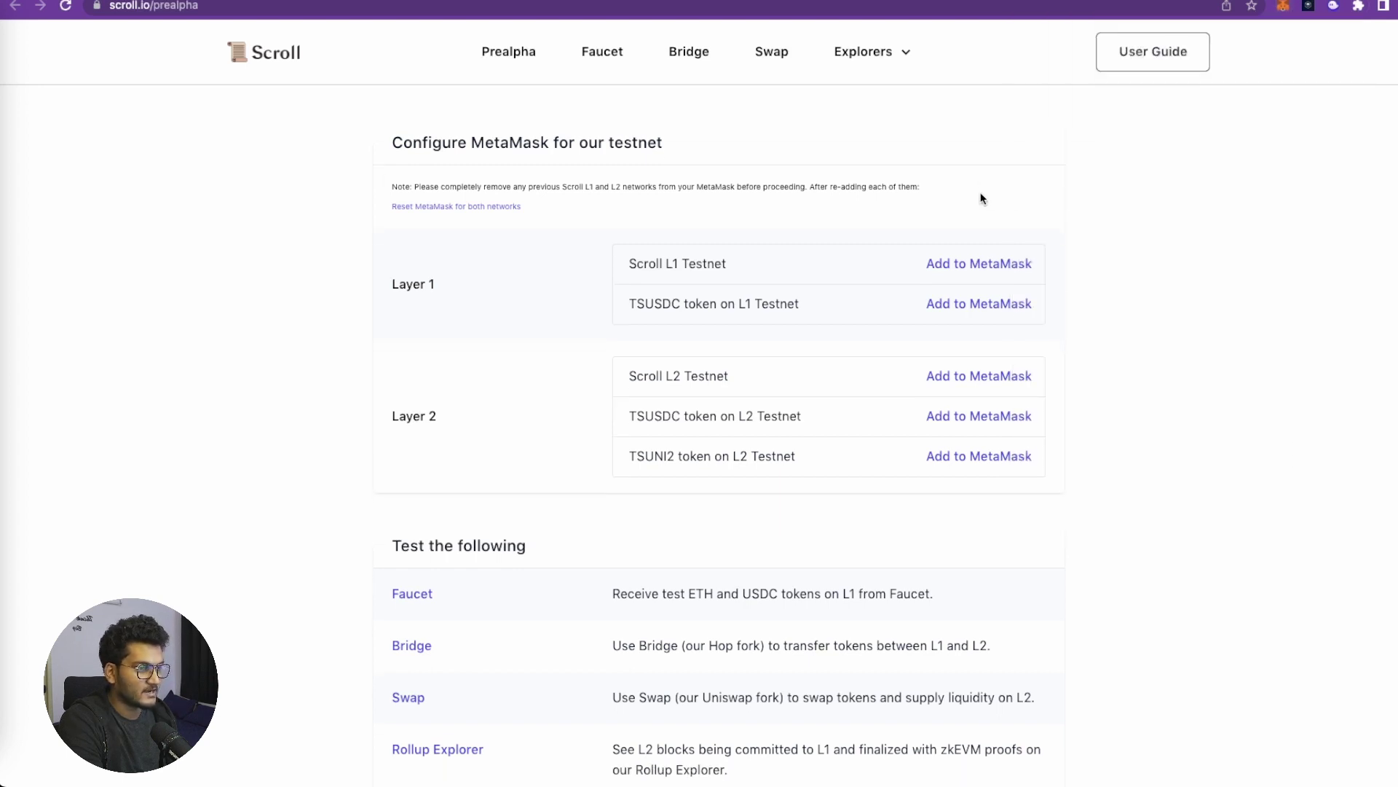
click(954, 300)
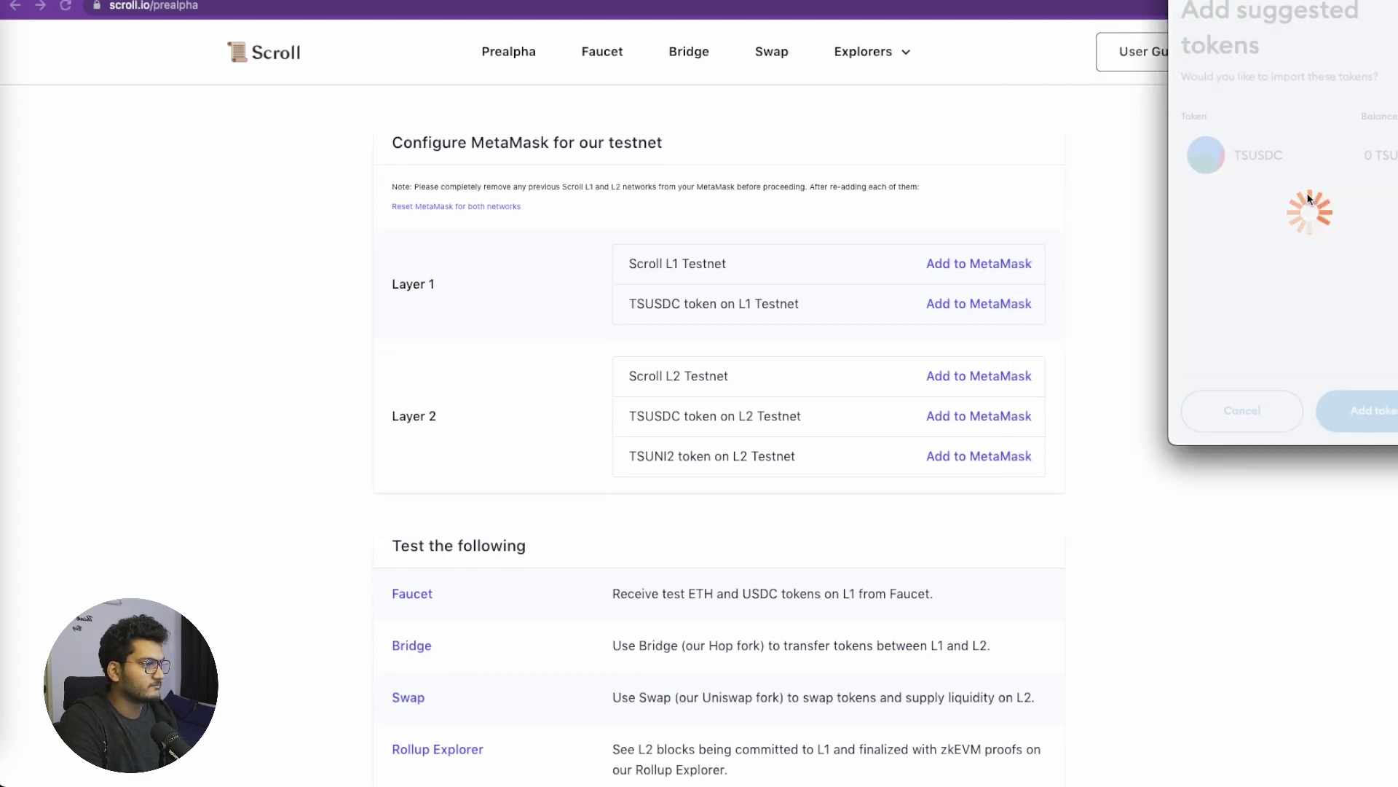
click(1284, 8)
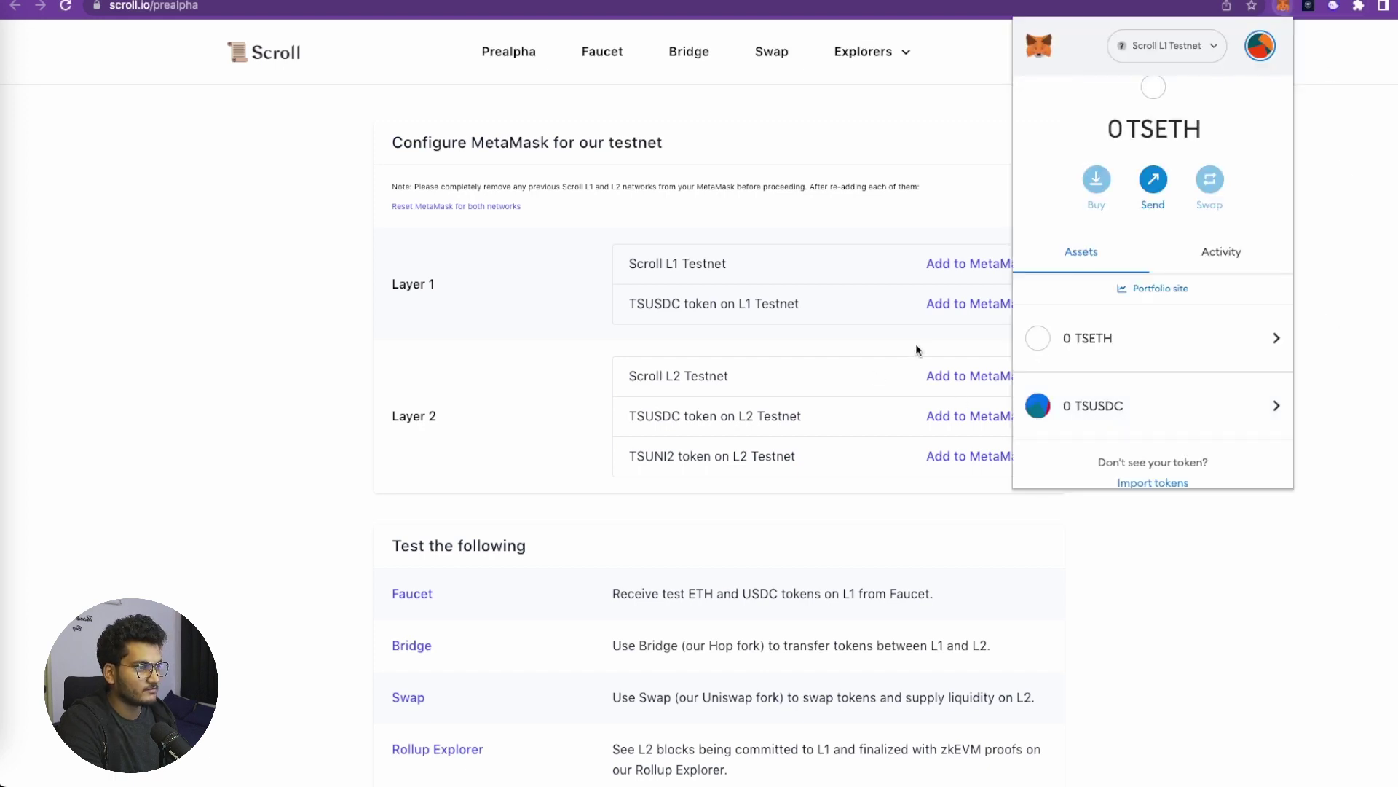
Add Scroll L2 Testnet to MetaMask and switch the wallet to it
click(858, 193)
scroll(861, 211, down, 3)
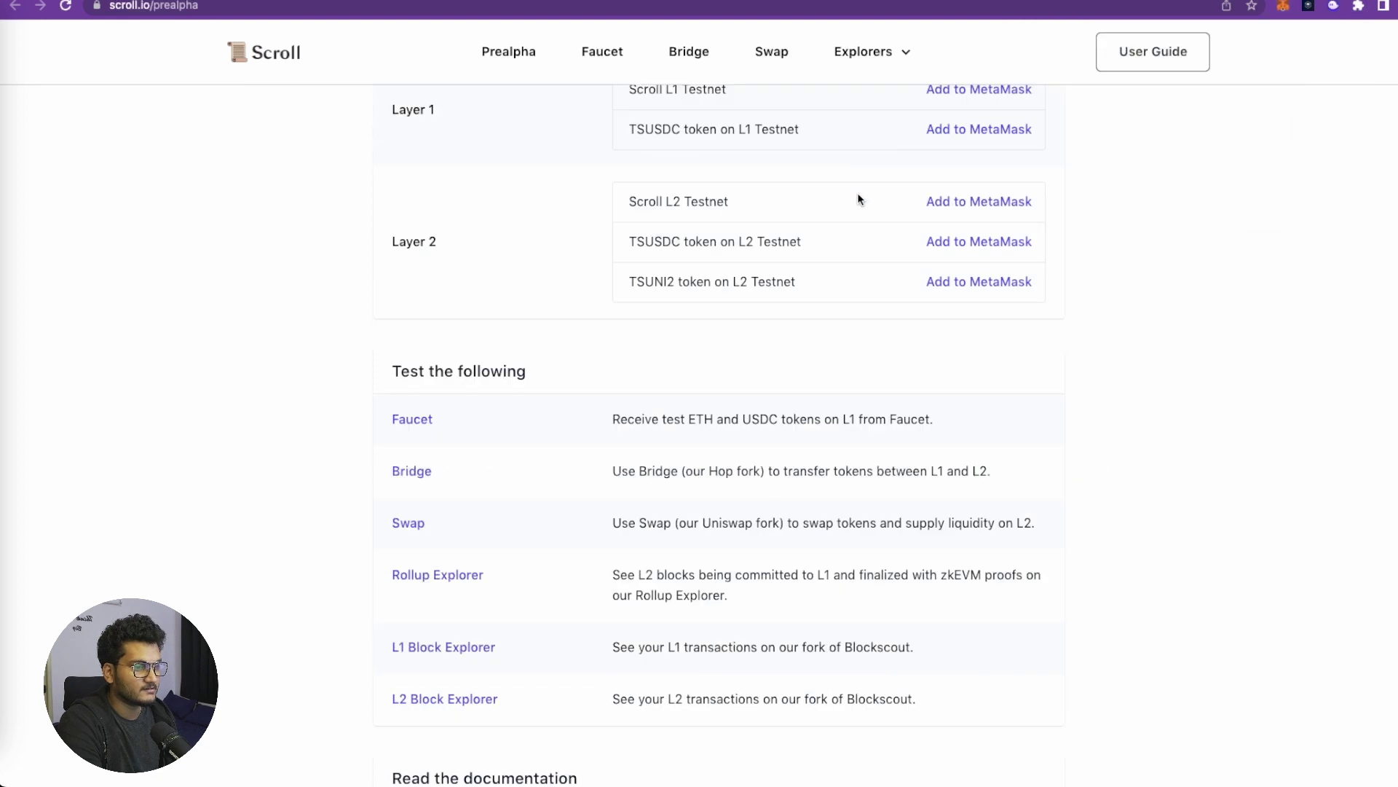
click(971, 201)
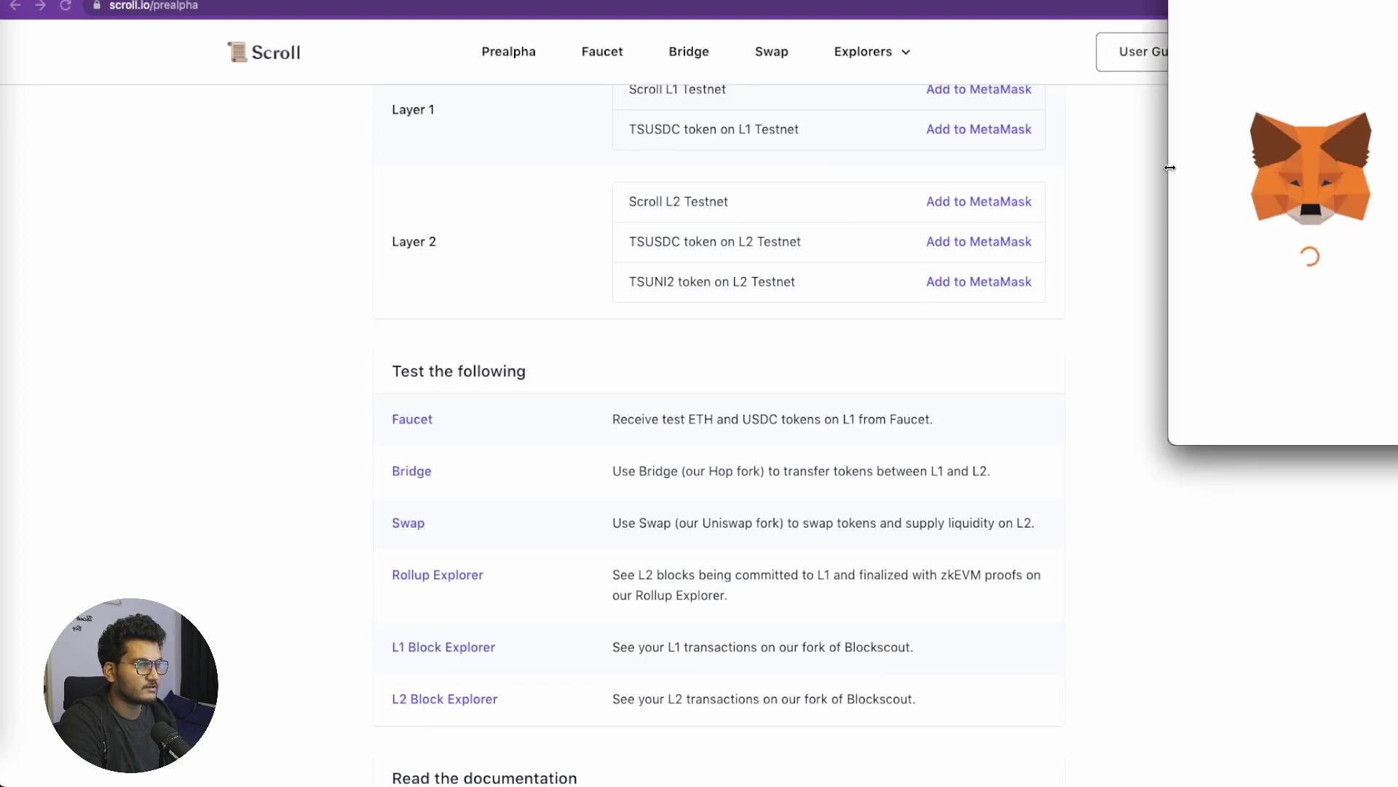
click(1359, 414)
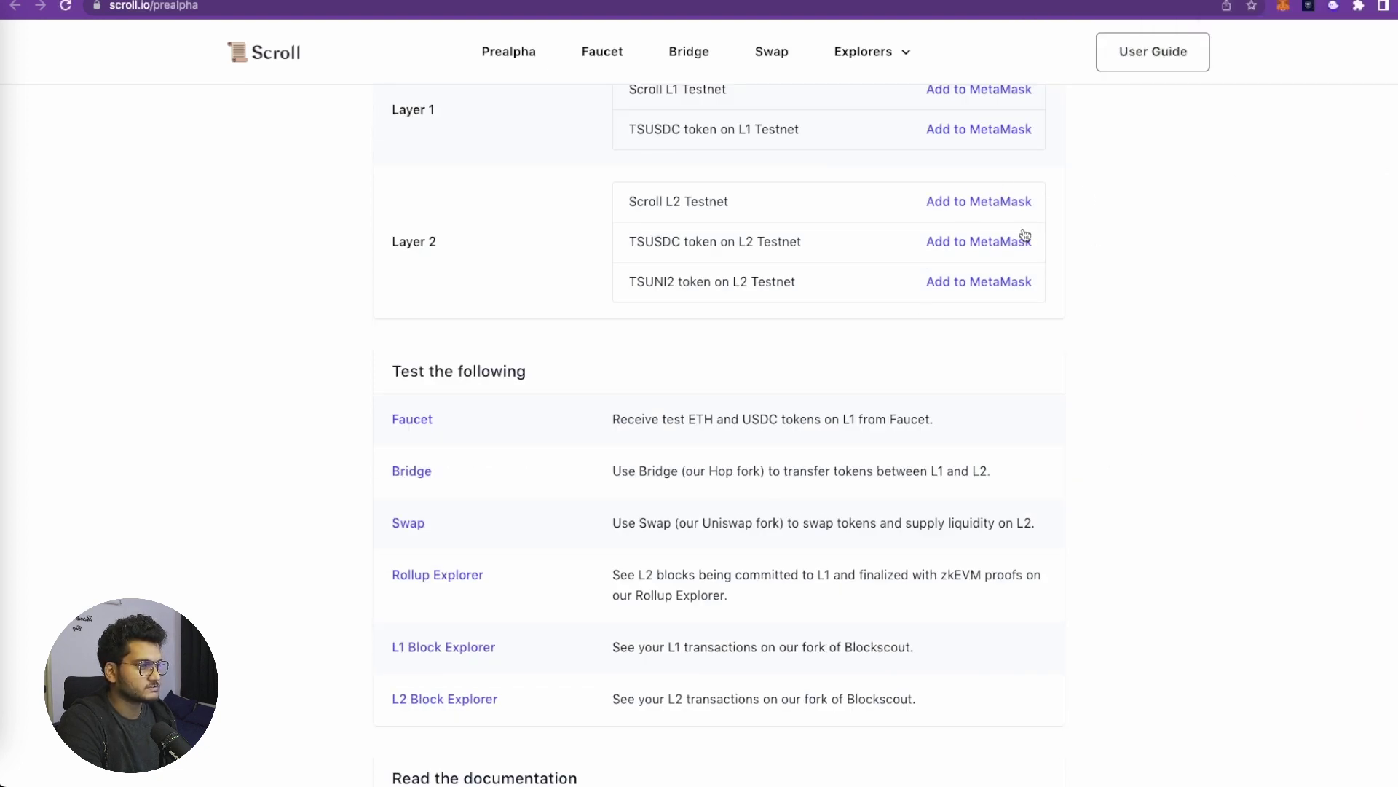
click(1283, 5)
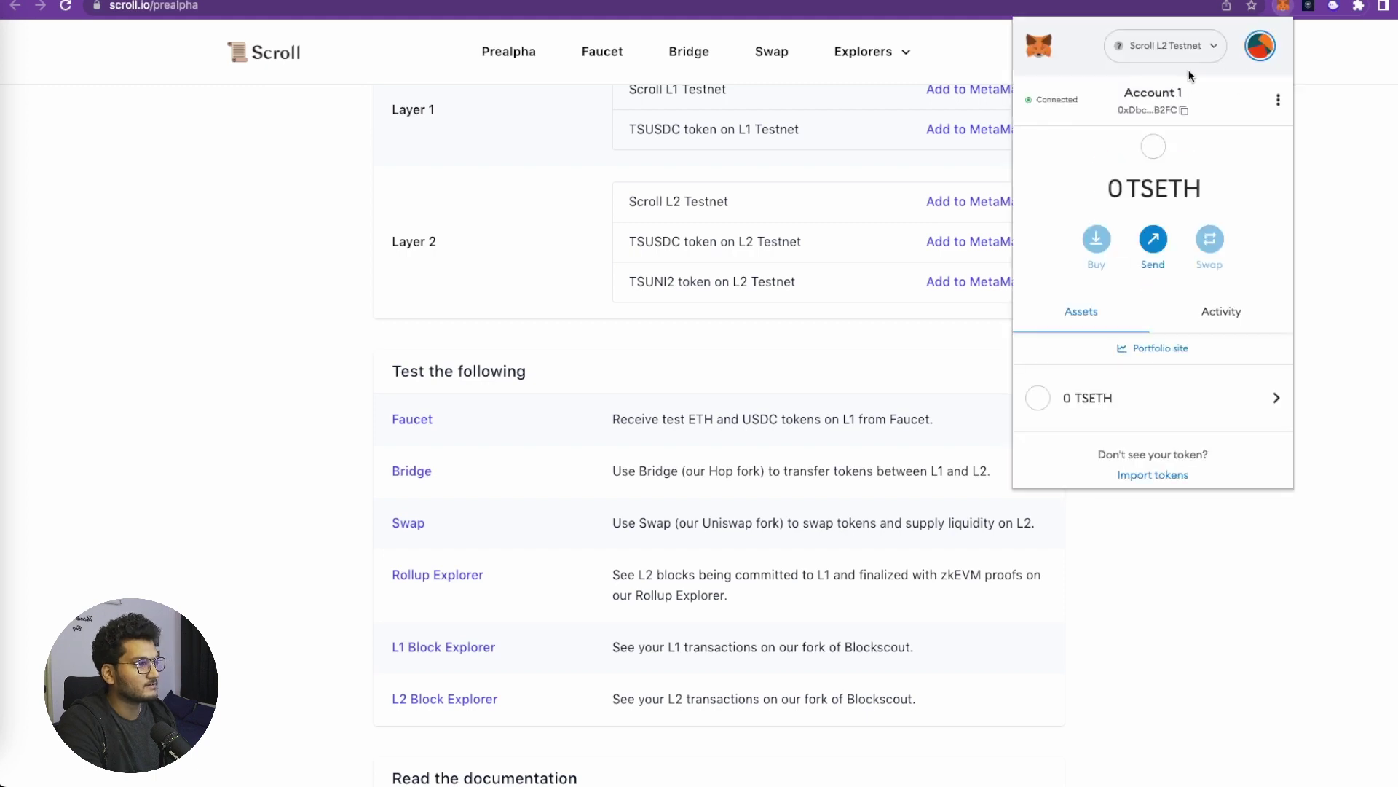
click(828, 223)
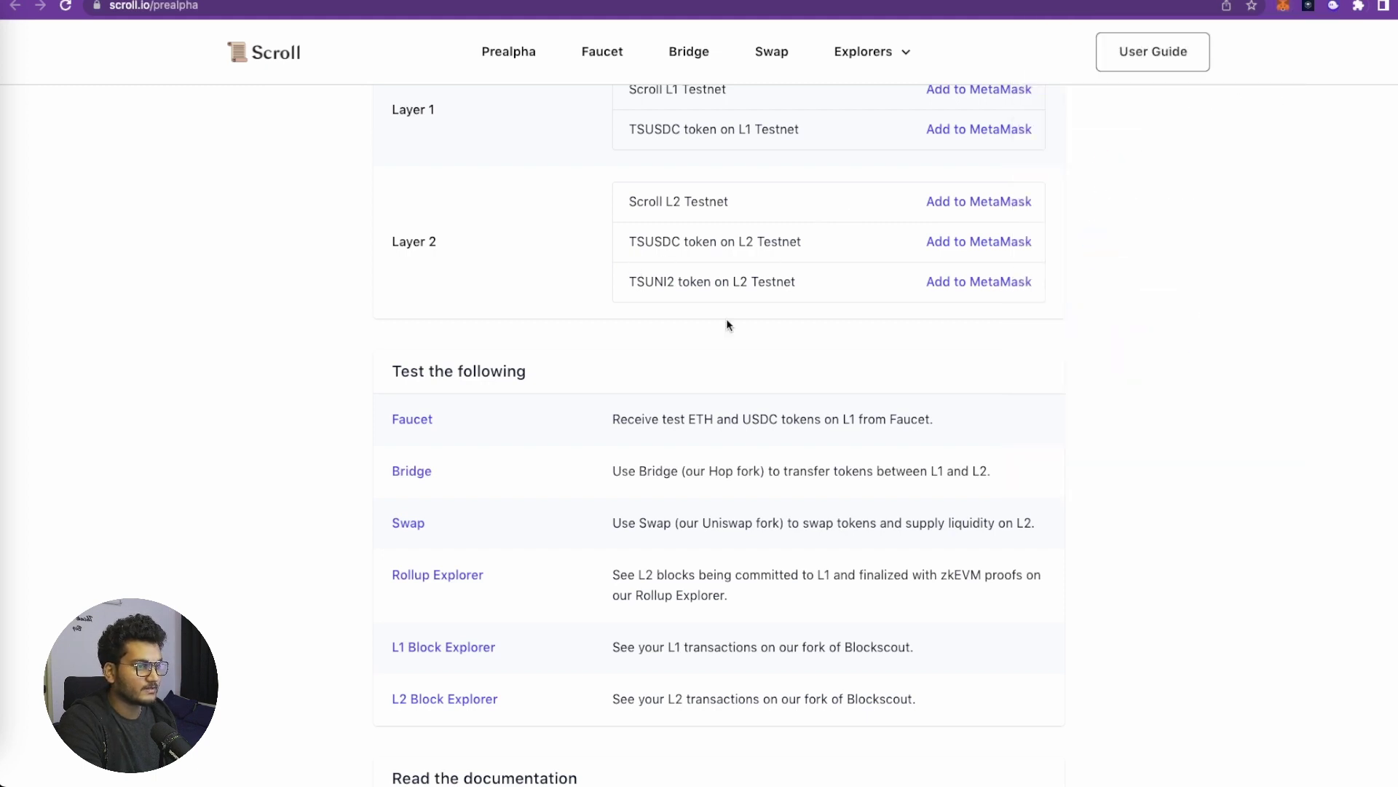
Add the L2 TSUSDC and TSUNI2 tokens to MetaMask, then return to the guide
click(993, 244)
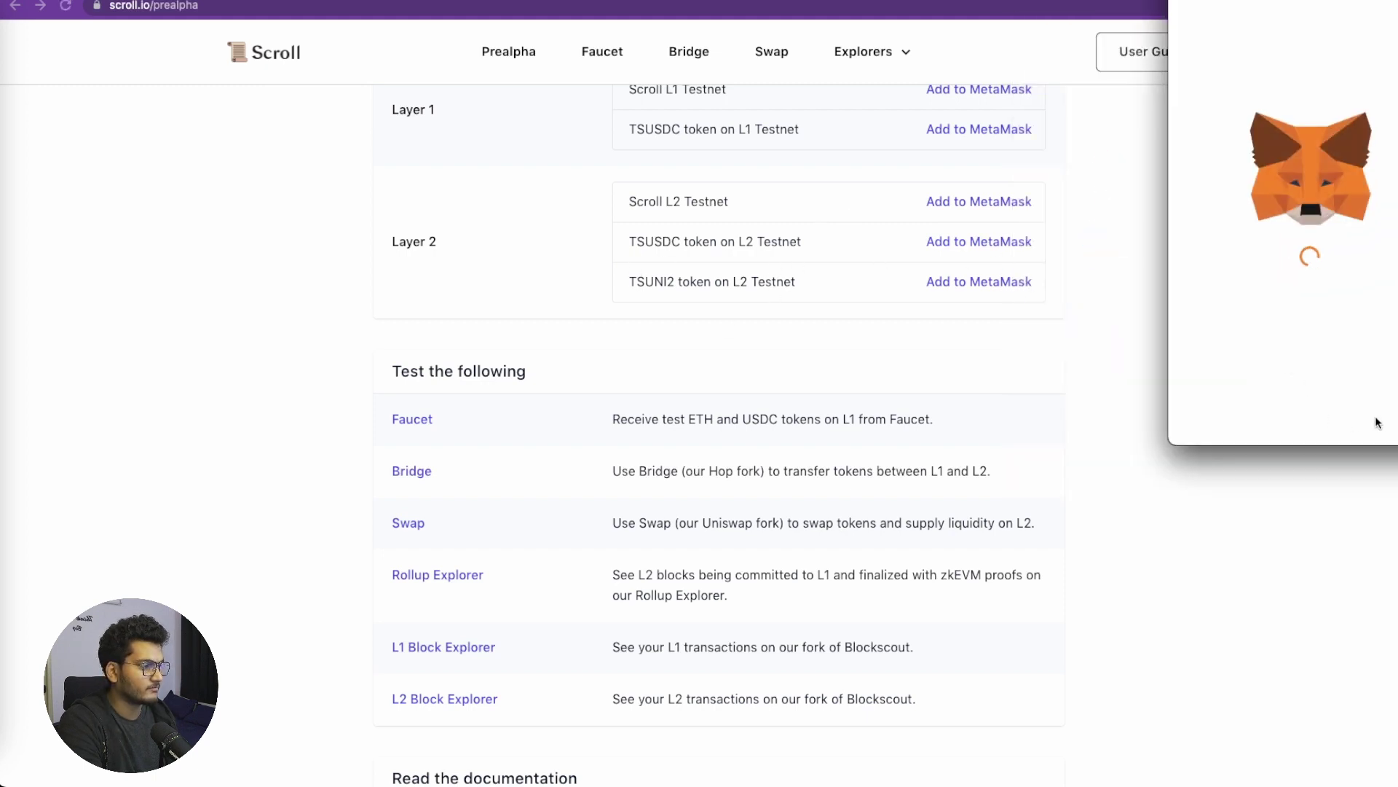
click(1376, 415)
click(1017, 281)
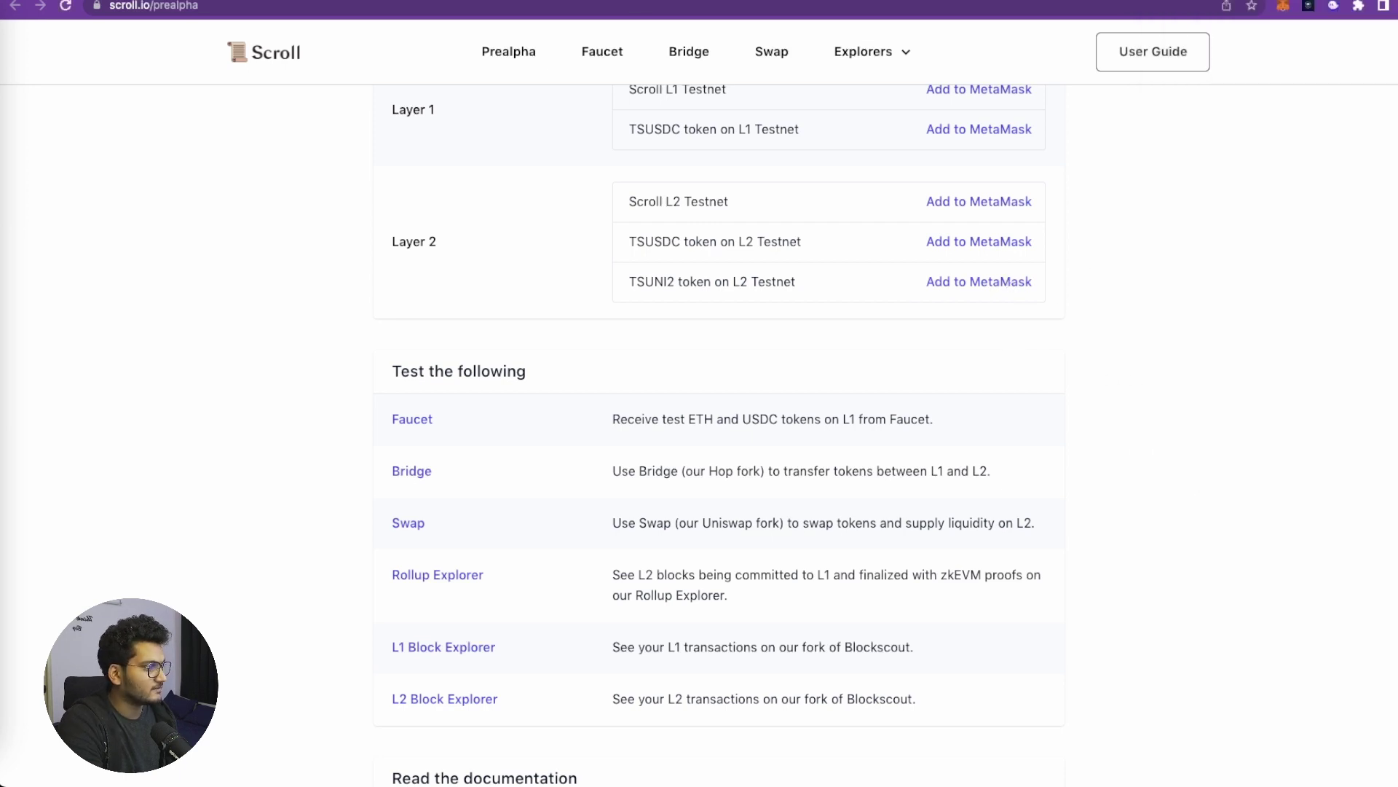
click(95, 0)
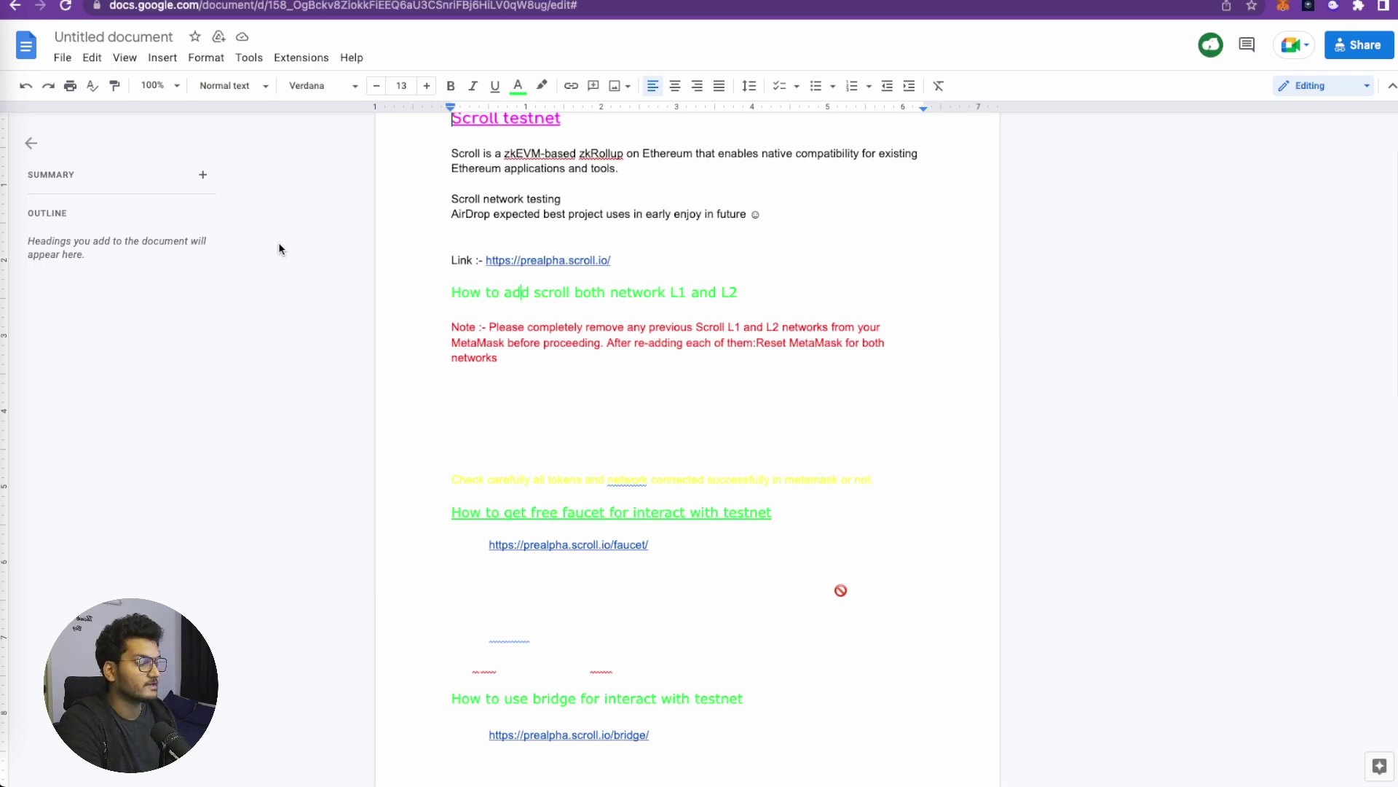
Review the guide's add-network heading and the red note paragraph
click(522, 292)
scroll(442, 329, down, 1)
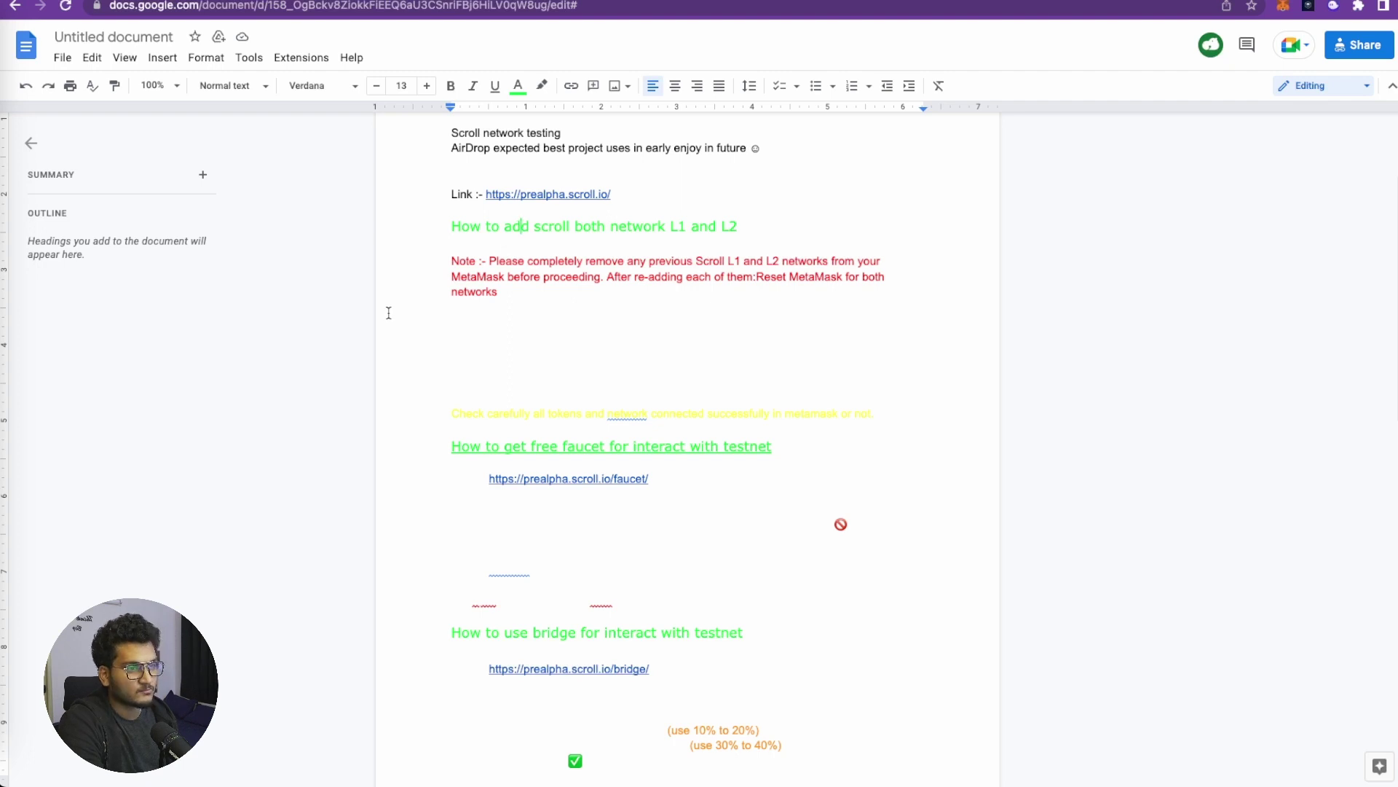
scroll(389, 313, down, 1)
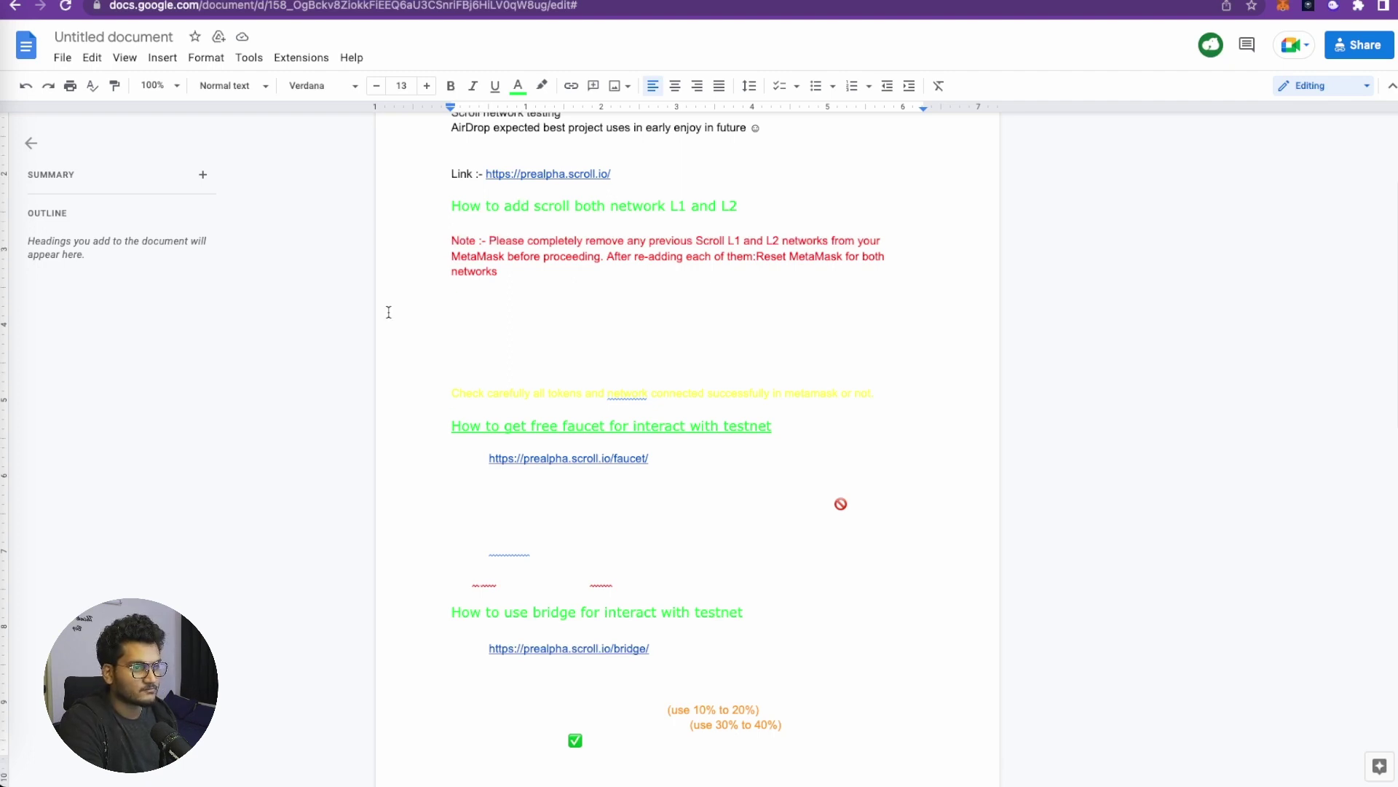
drag(459, 240, 543, 284)
drag(489, 240, 792, 240)
click(791, 272)
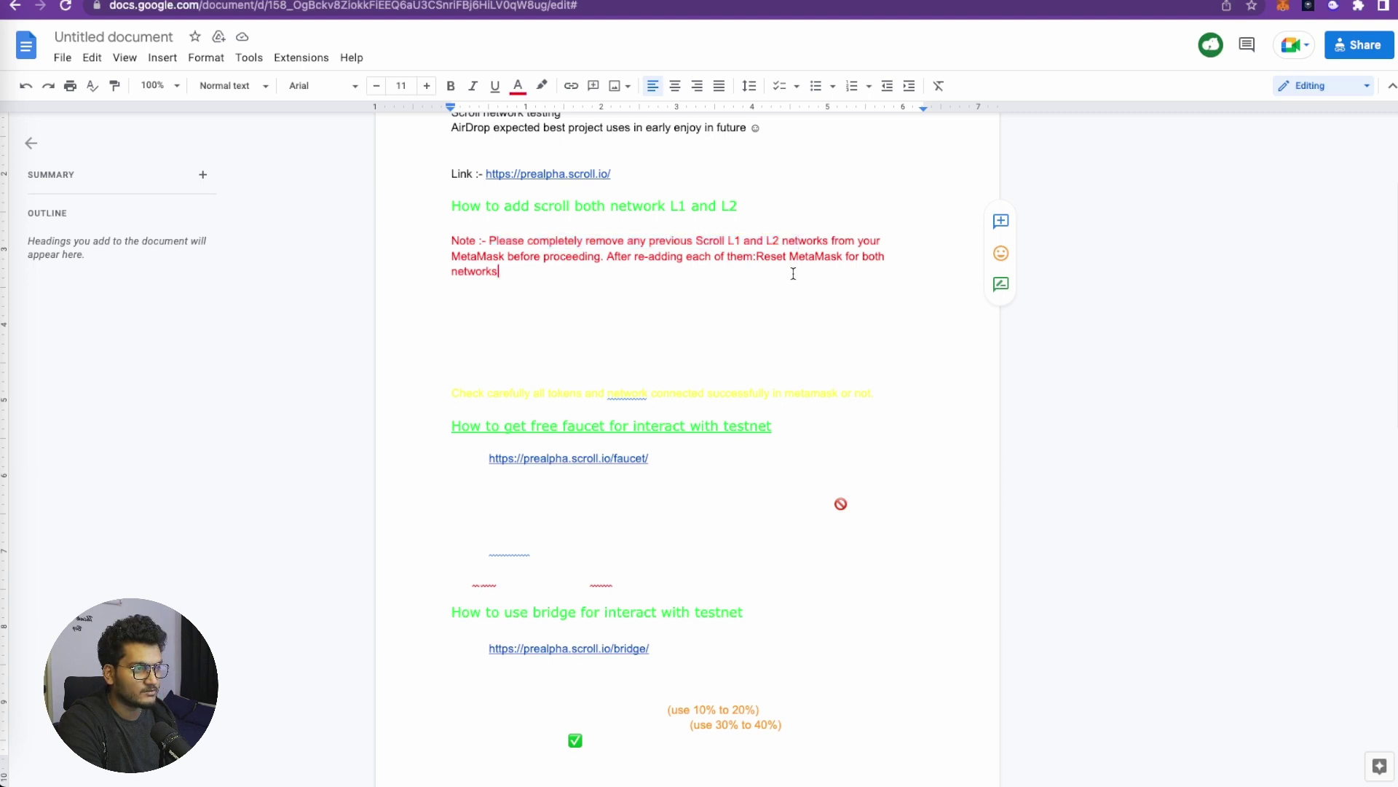
scroll(611, 278, down, 1)
scroll(611, 278, down, 1)
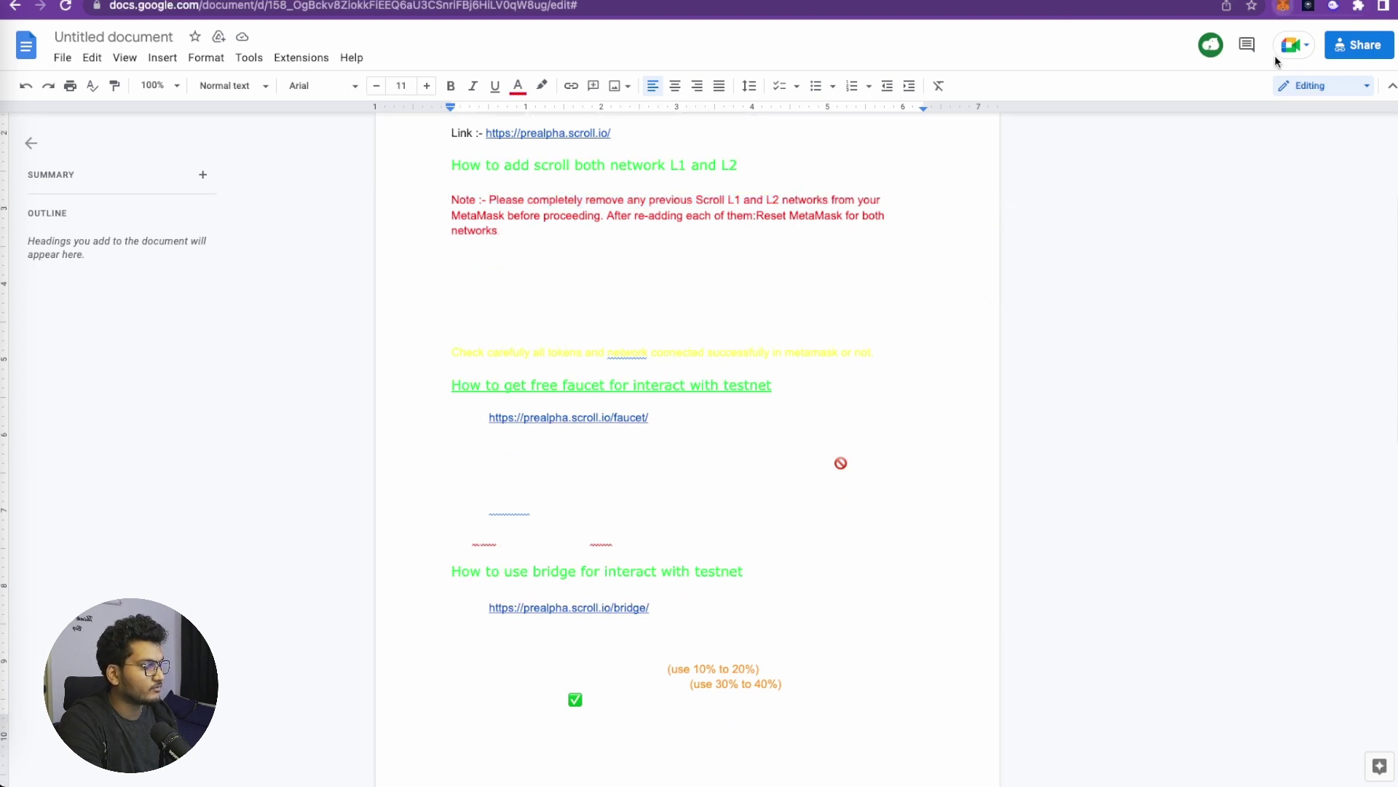
Switch MetaMask to Scroll L1 Testnet and show the faucet link's preview
click(1283, 6)
click(1213, 60)
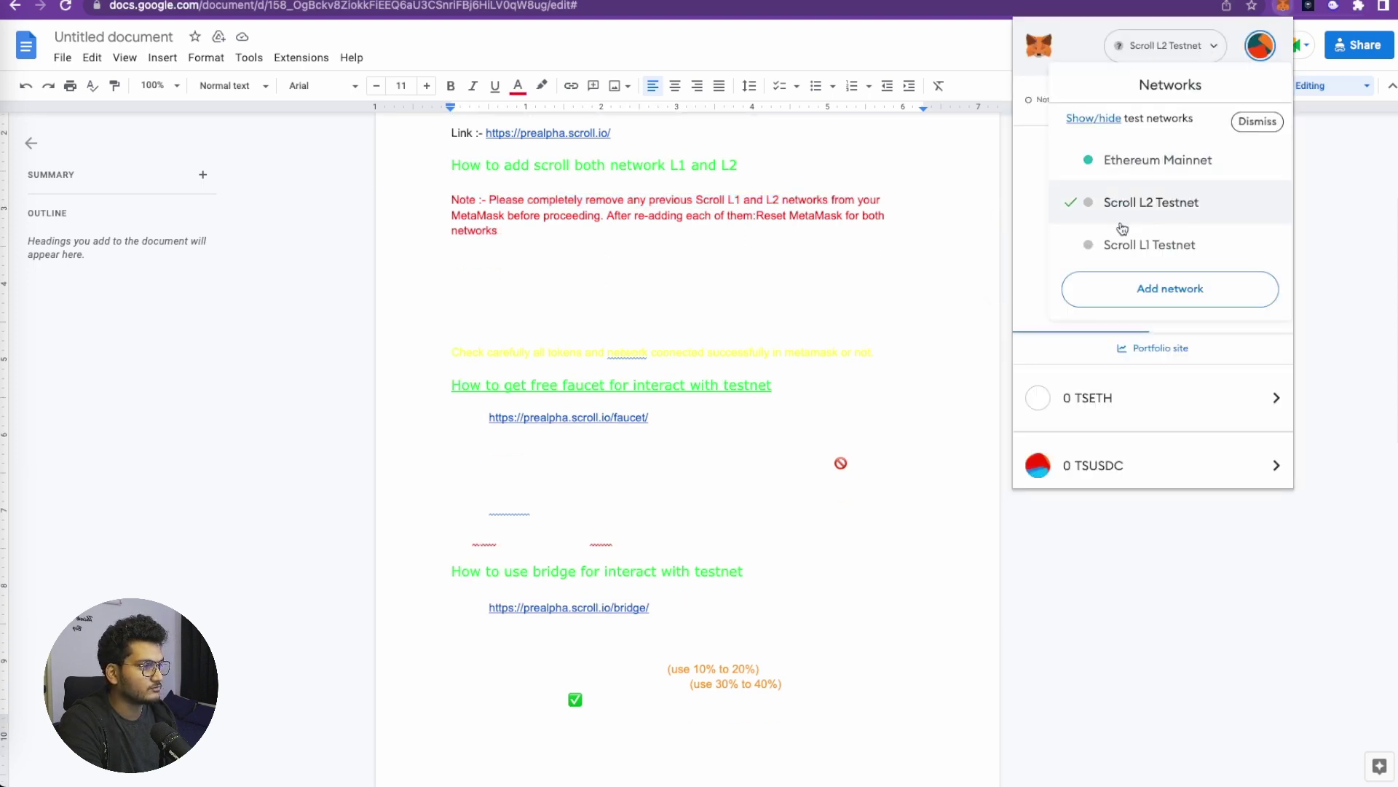
click(875, 251)
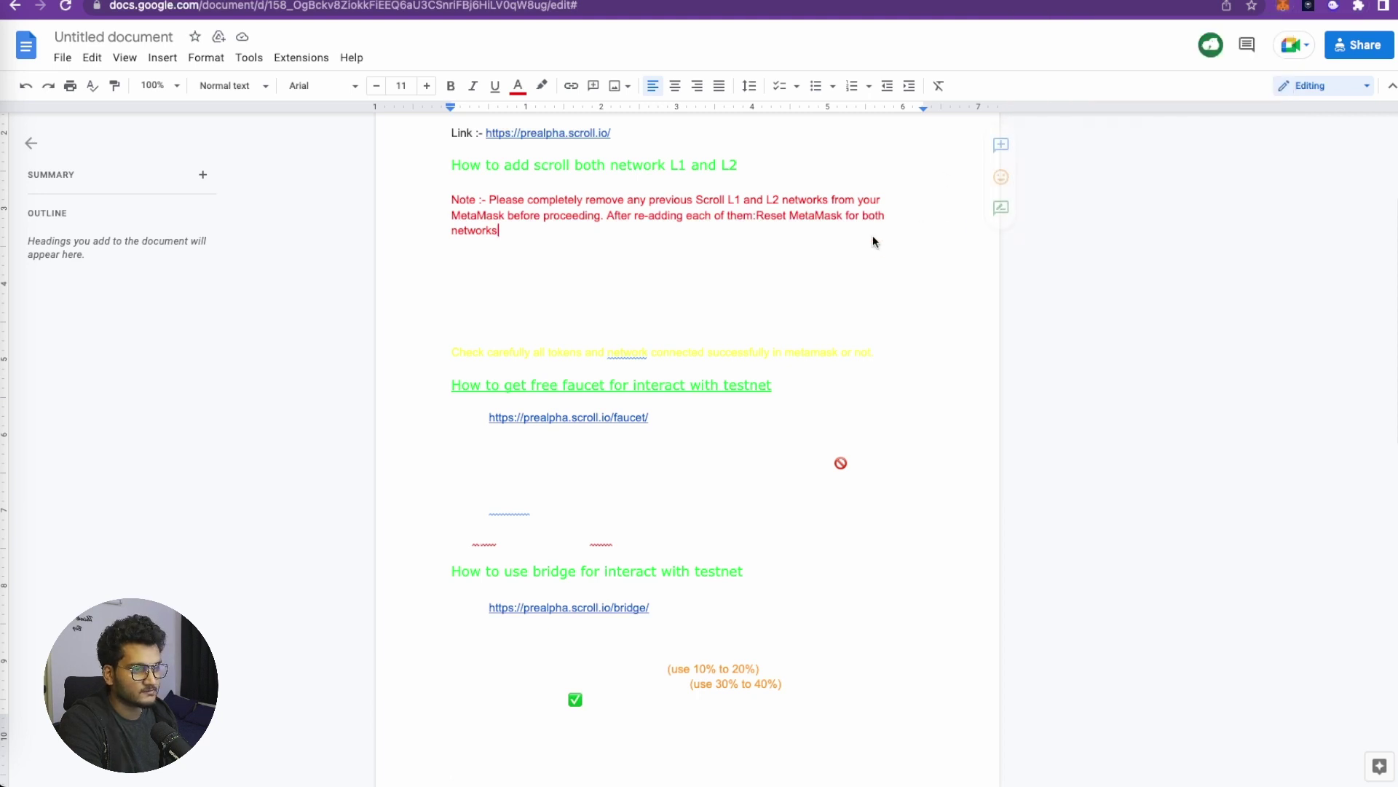
scroll(875, 251, down, 2)
drag(878, 289, 453, 303)
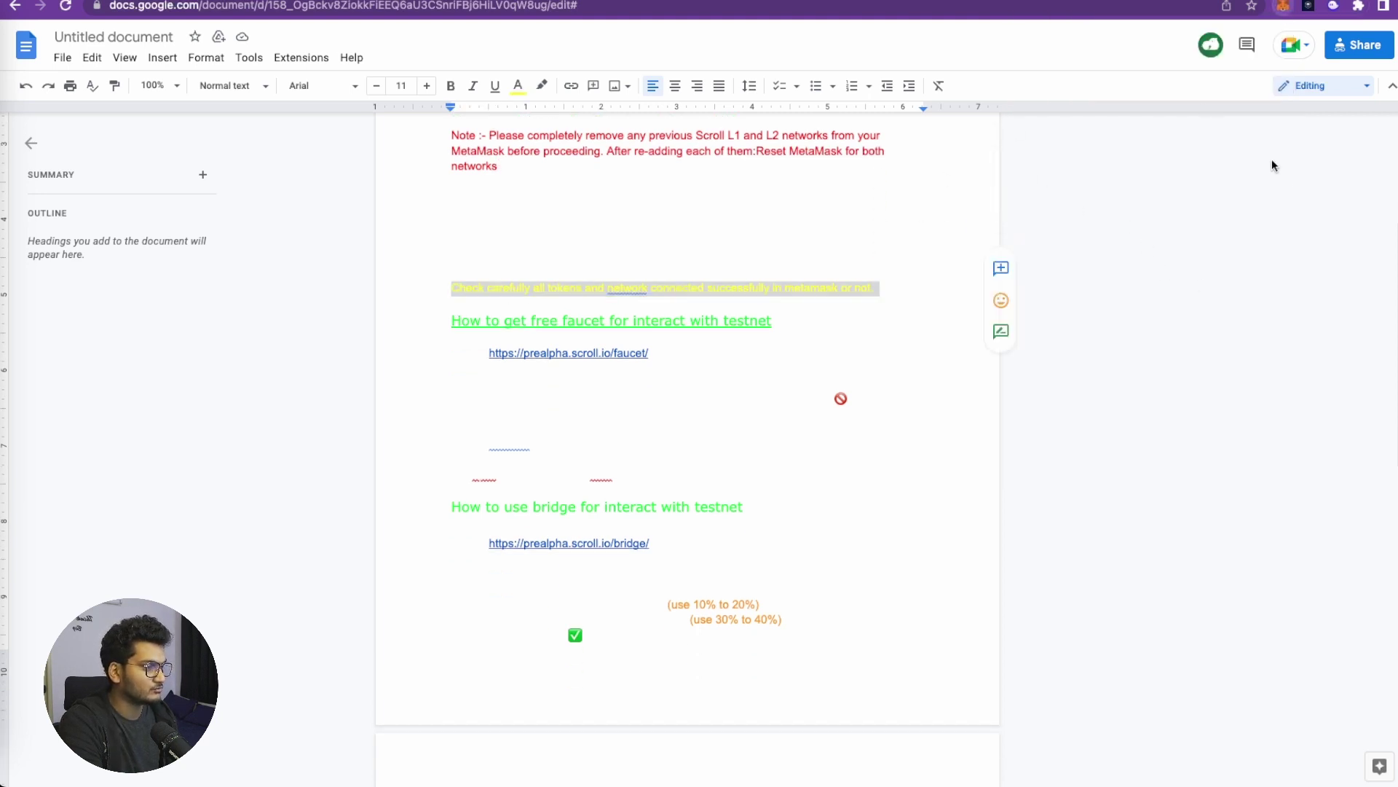
click(1284, 5)
scroll(1143, 335, down, 3)
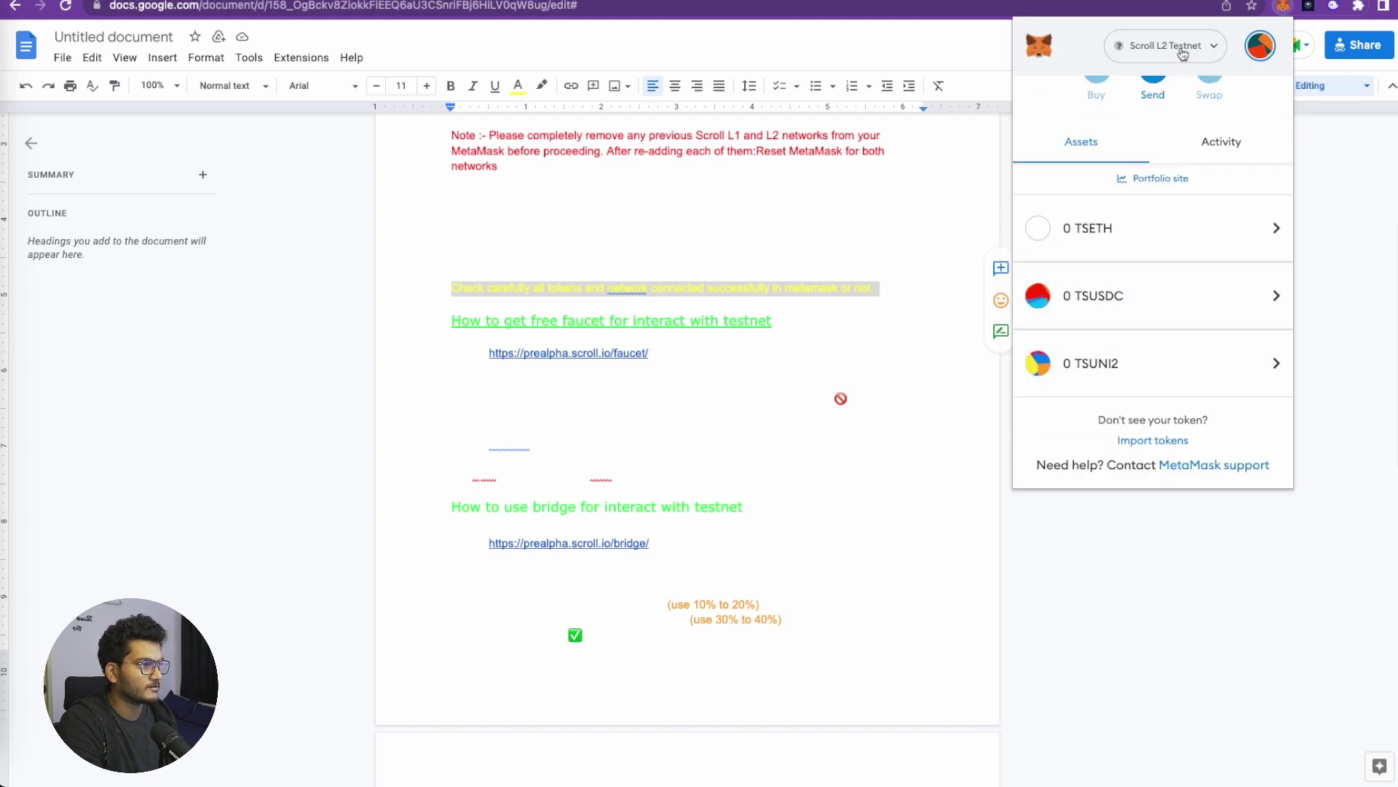
click(1158, 45)
click(1151, 240)
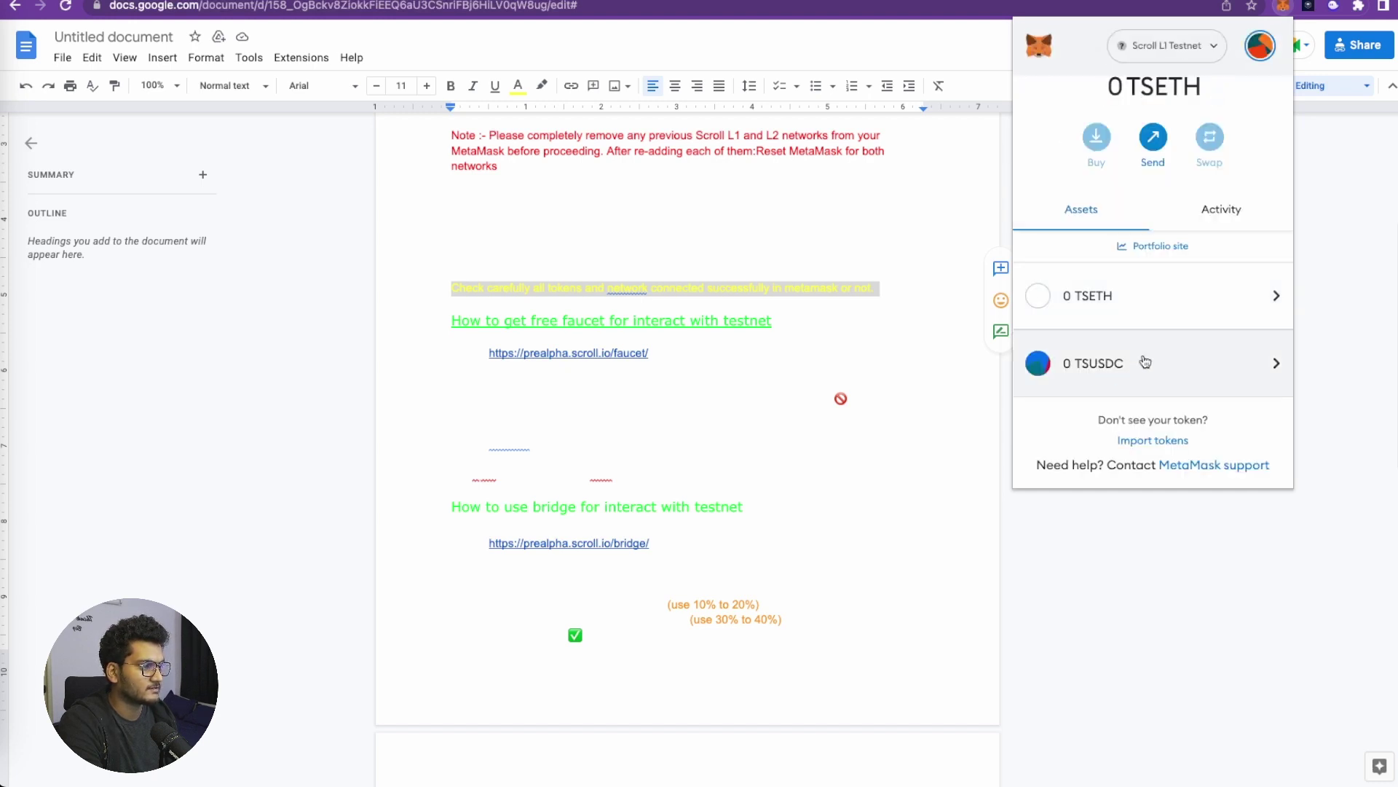
key(Escape)
scroll(655, 350, down, 1)
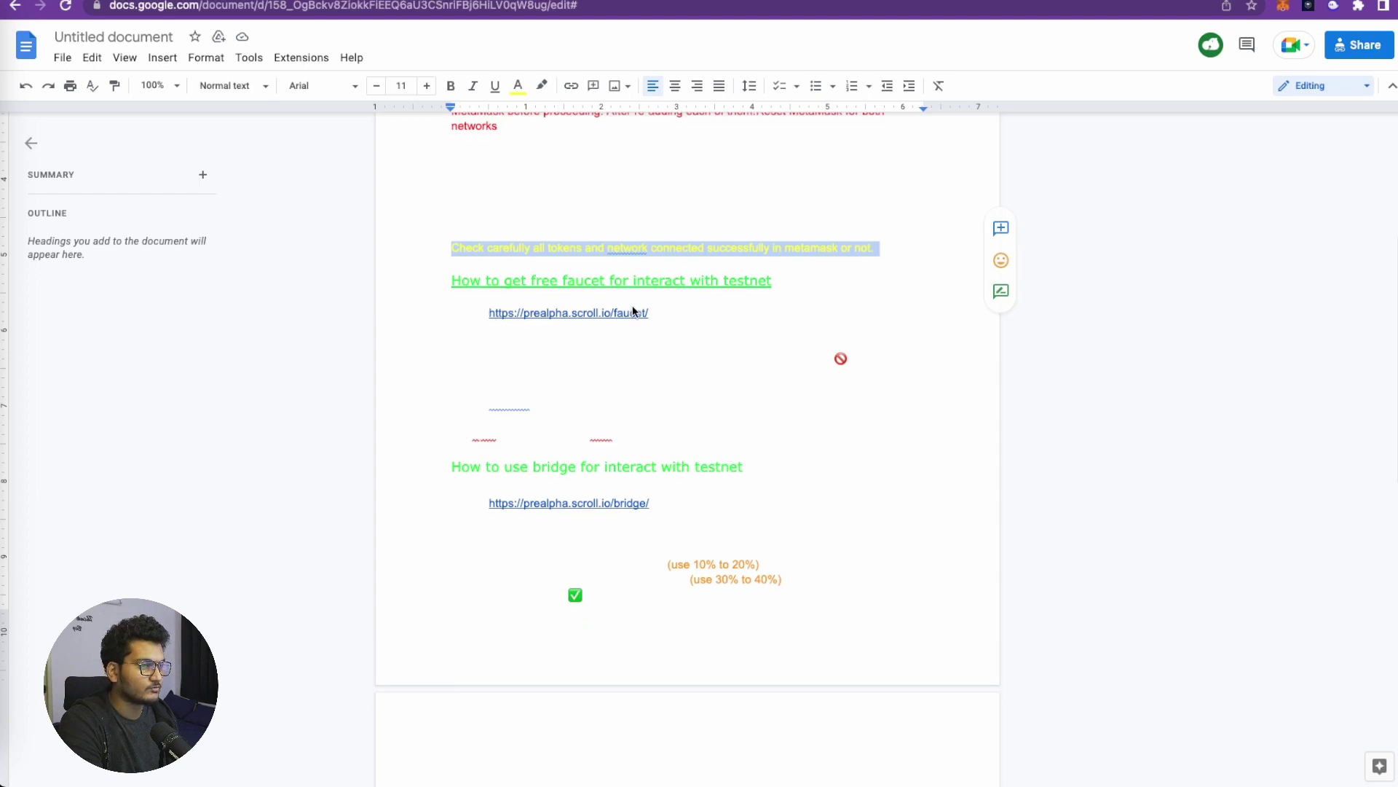
click(620, 315)
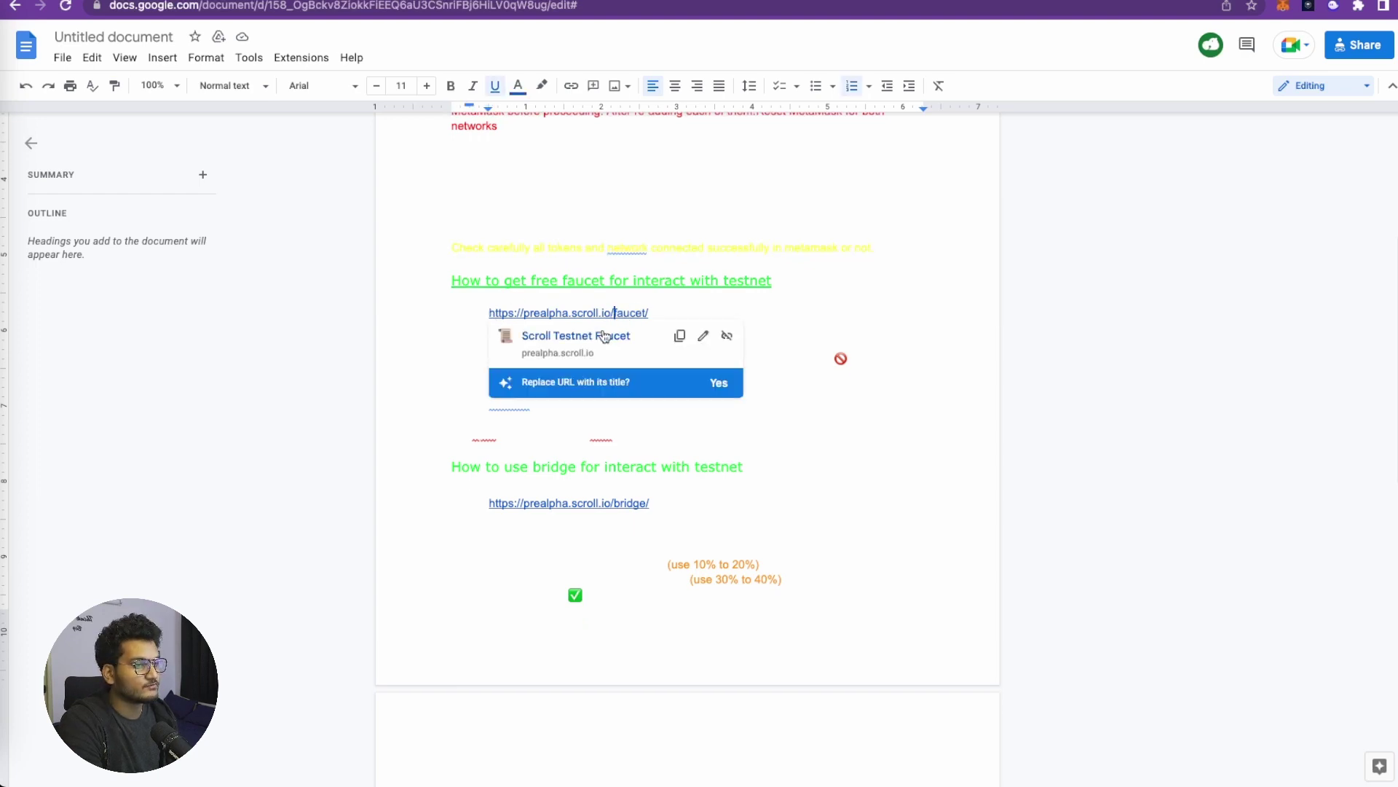
Open the Scroll prealpha Faucet page from the testnet list
click(627, 336)
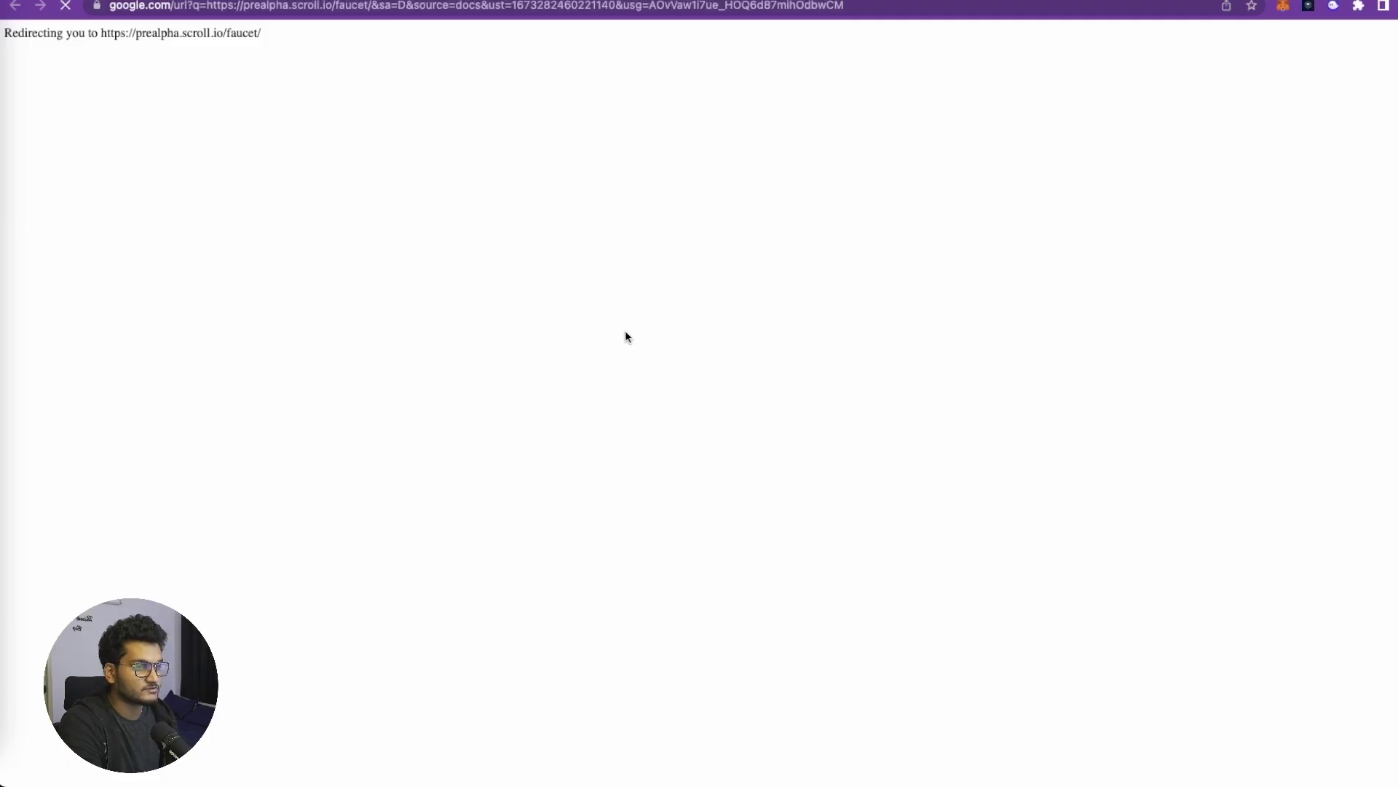
scroll(596, 319, down, 4)
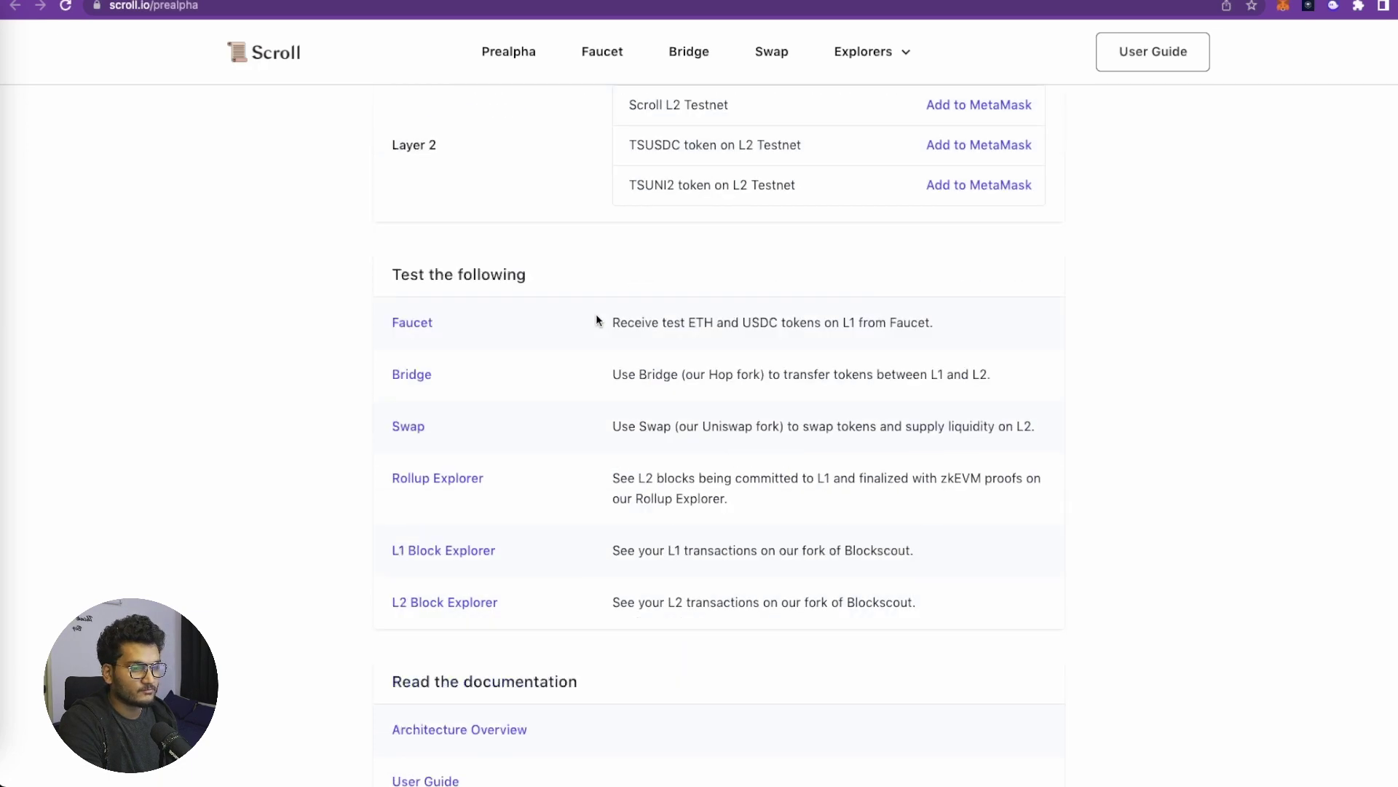
click(408, 320)
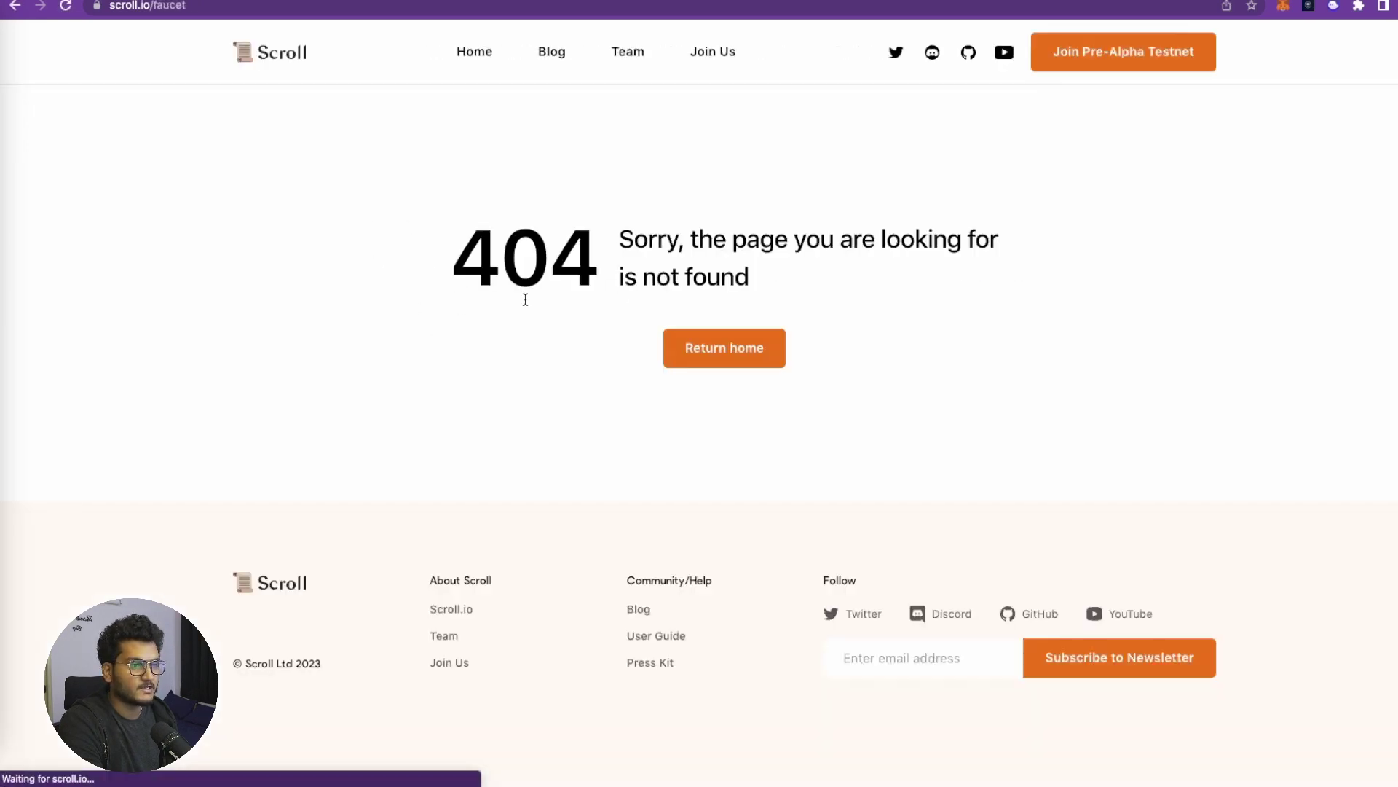
click(1096, 58)
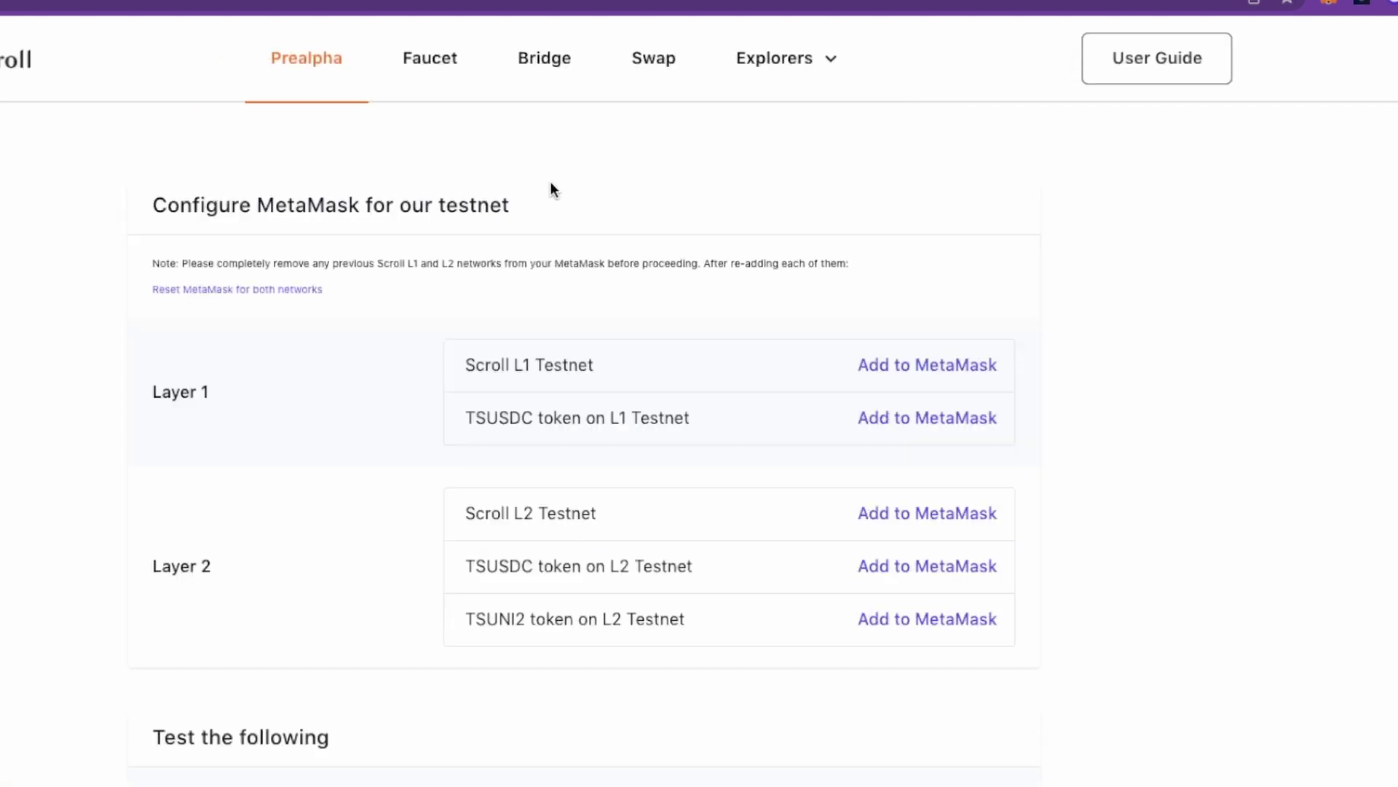
scroll(437, 255, down, 5)
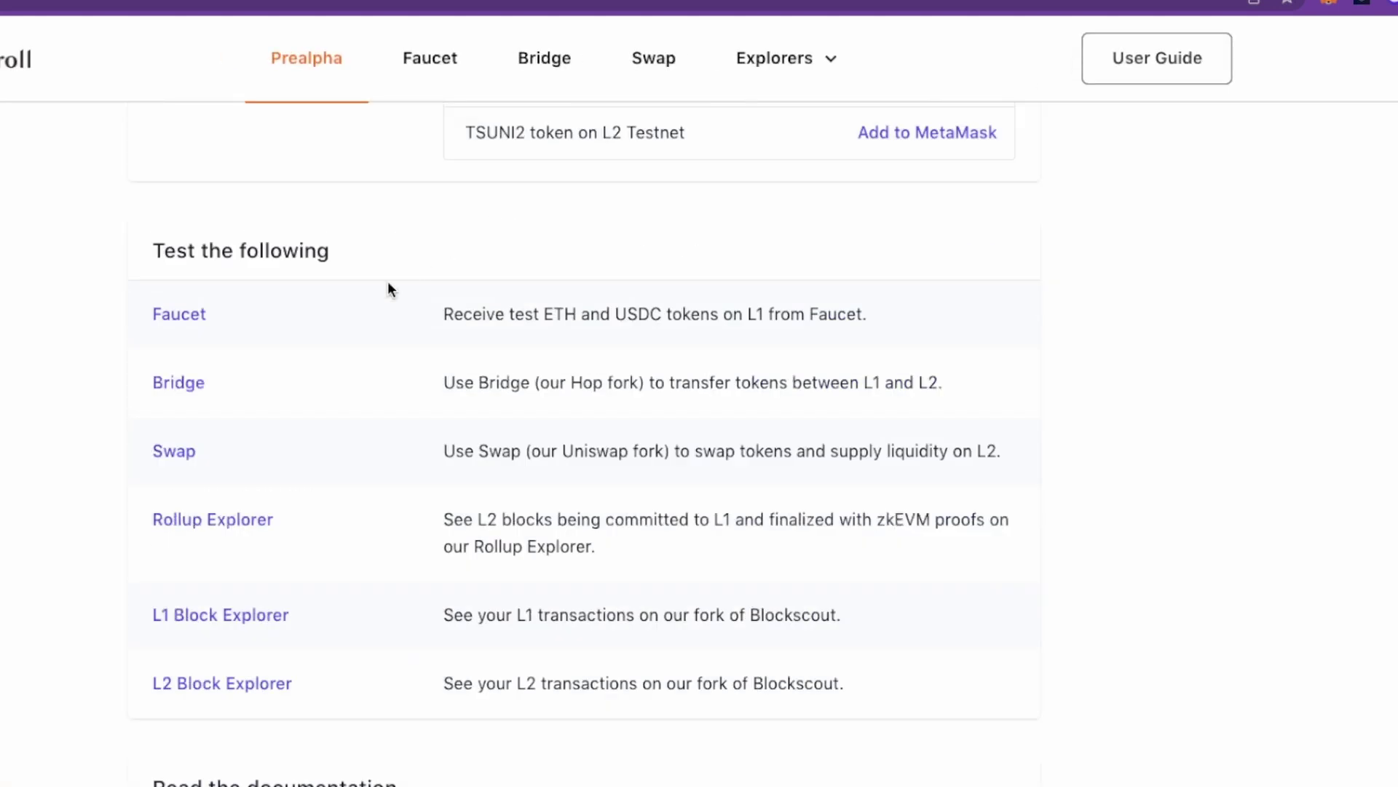
scroll(203, 320, down, 3)
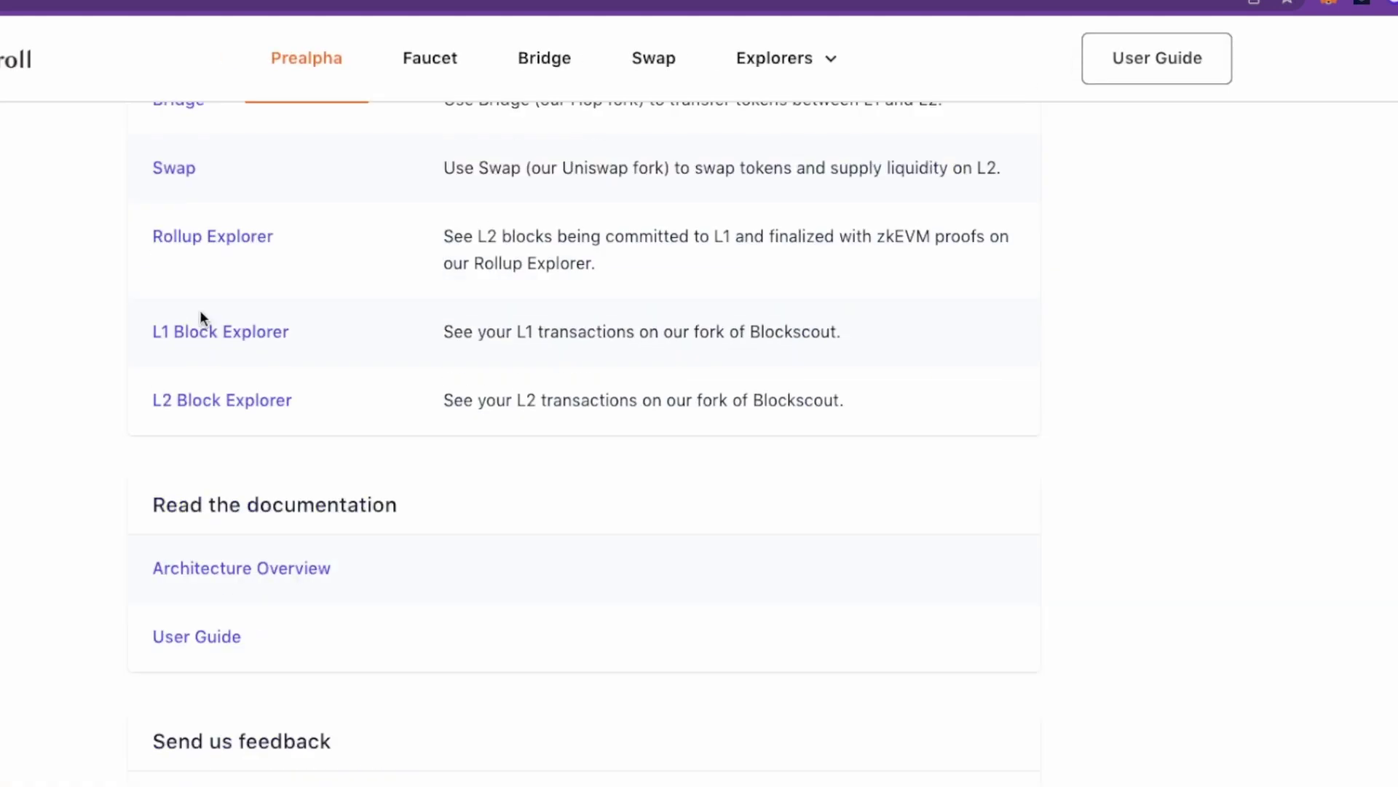
scroll(199, 308, up, 3)
click(183, 272)
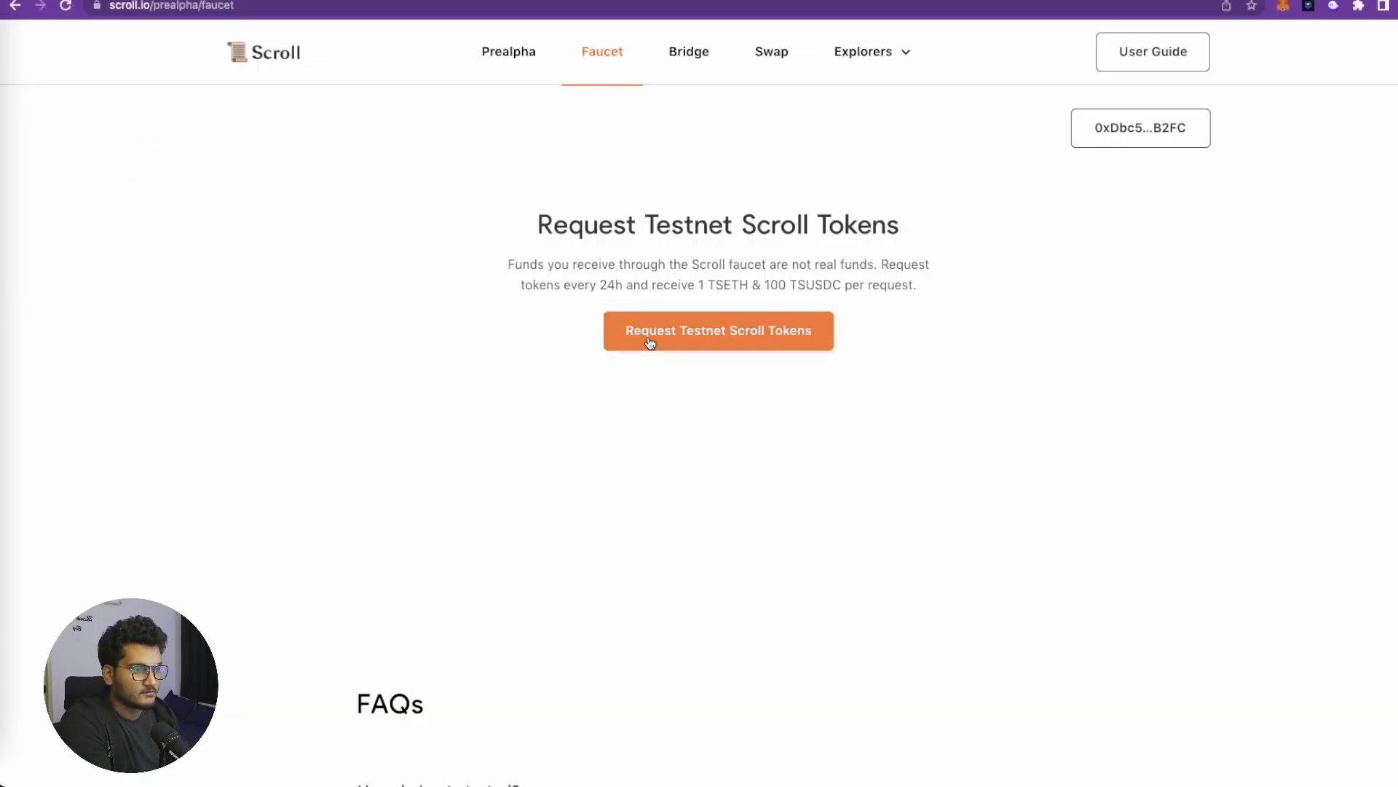
Request testnet tokens, solve the hCaptcha, and confirm 1 TSETH and 100 TSUSDC received
click(650, 342)
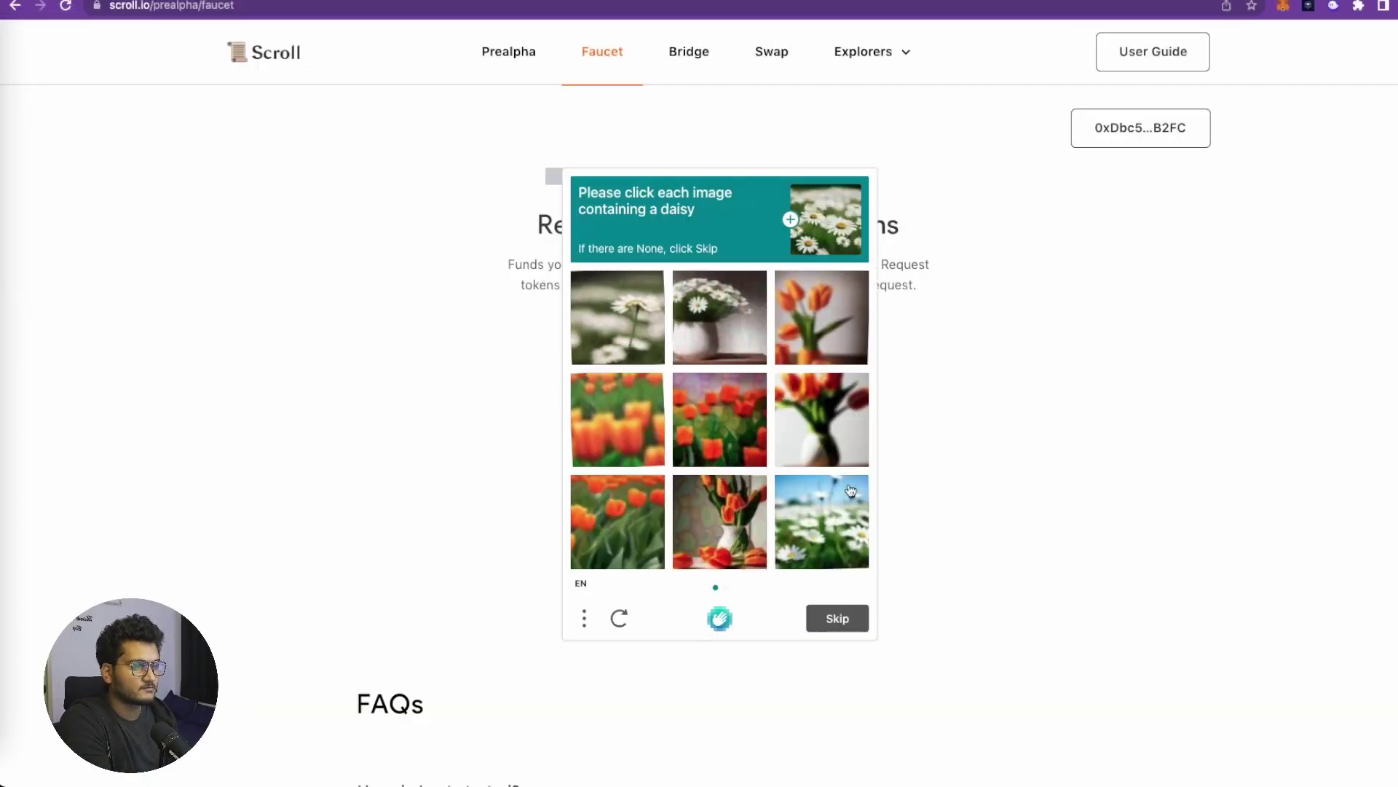
click(858, 624)
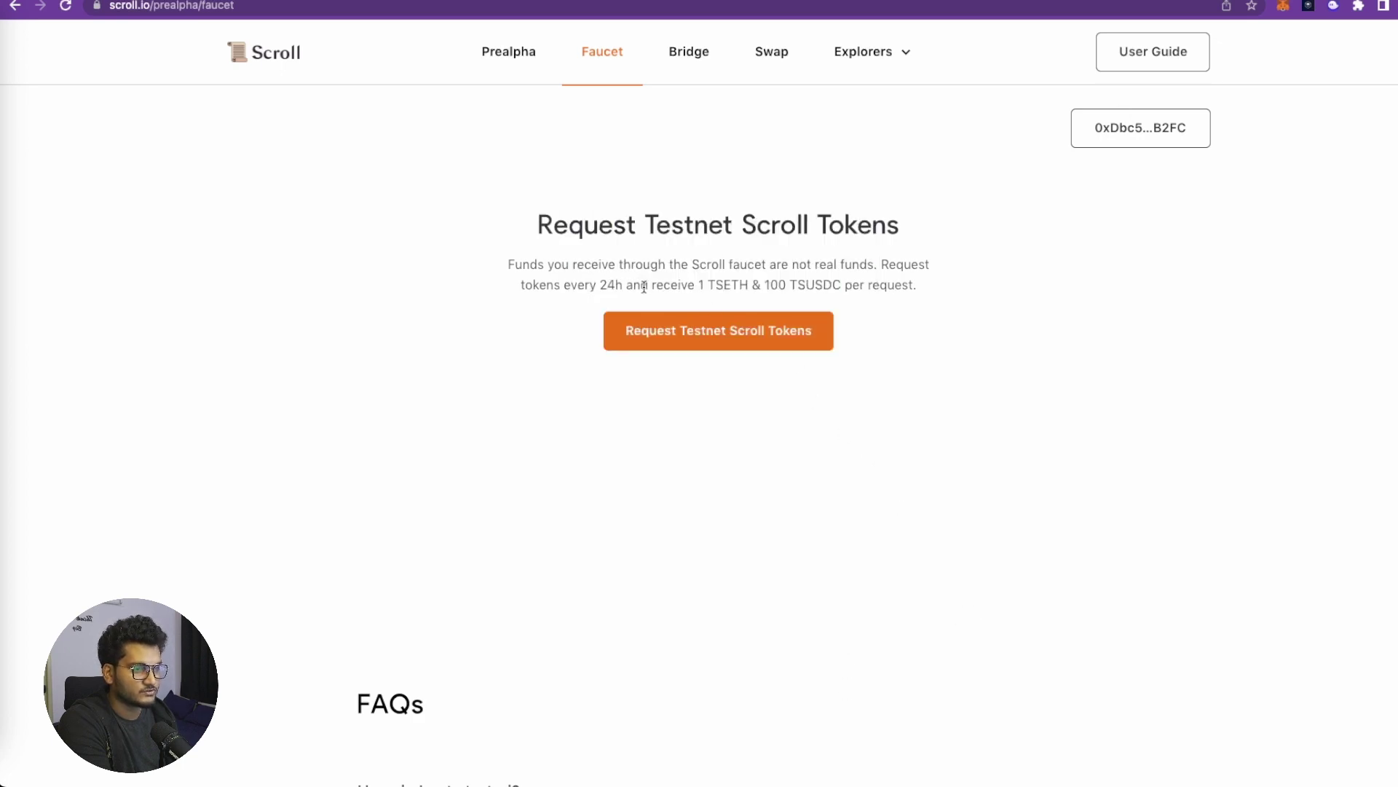
click(1283, 6)
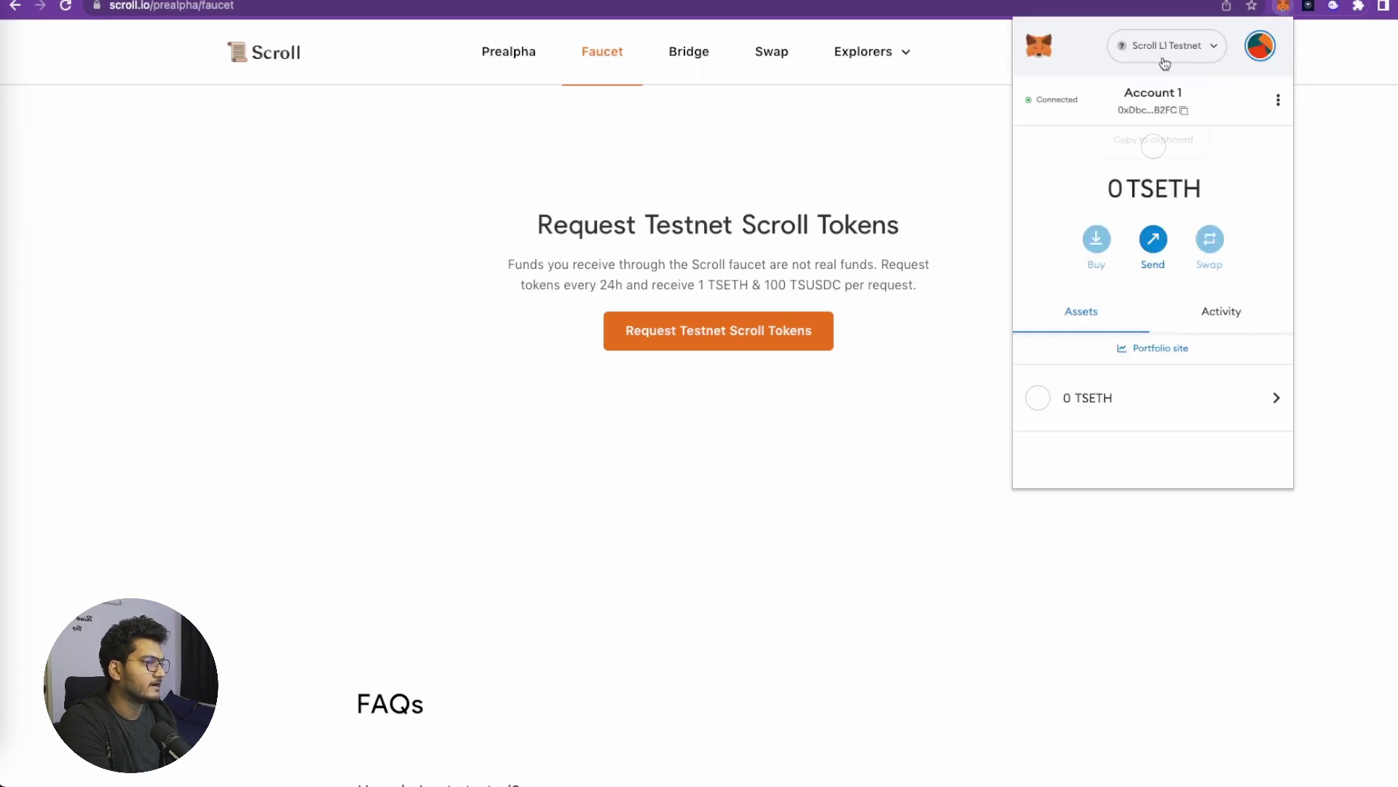
click(903, 396)
click(765, 347)
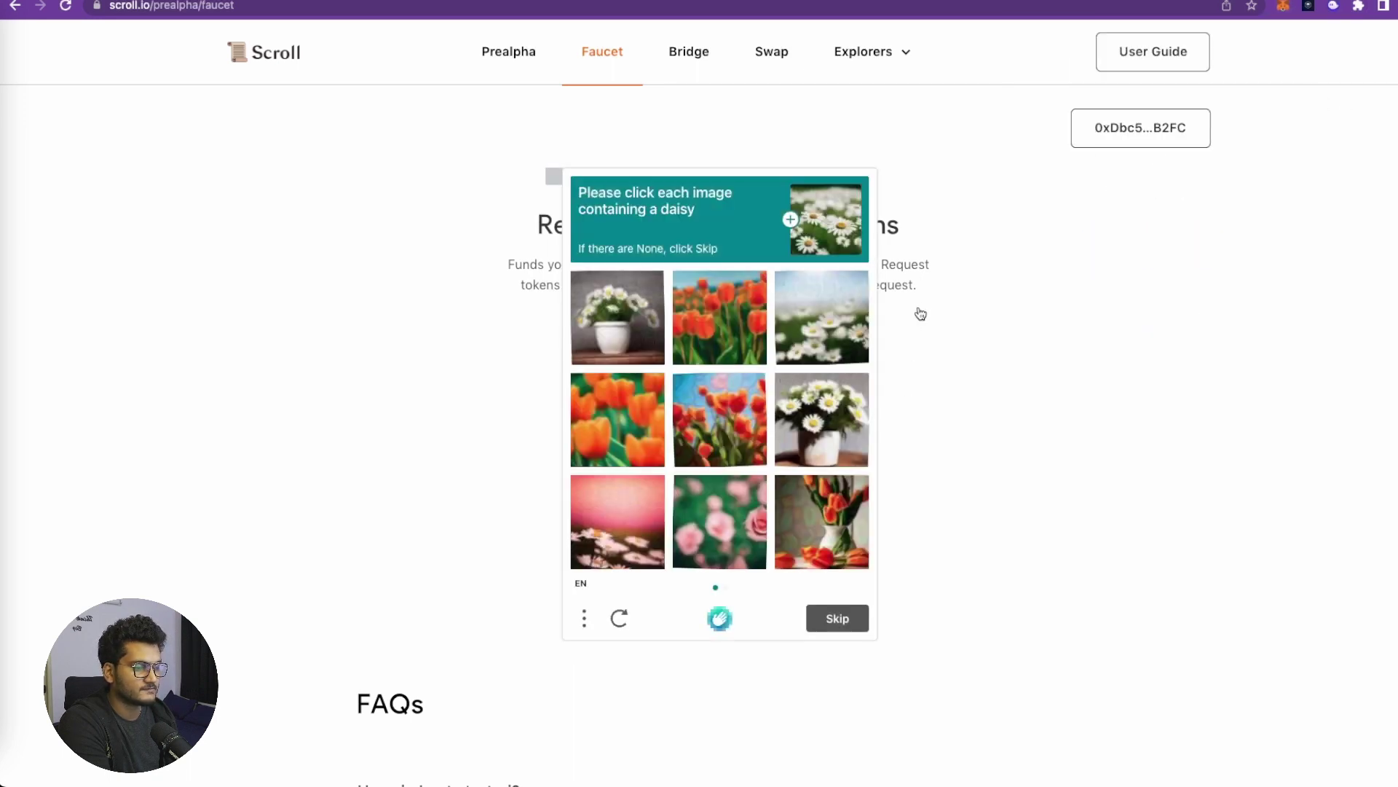
click(802, 341)
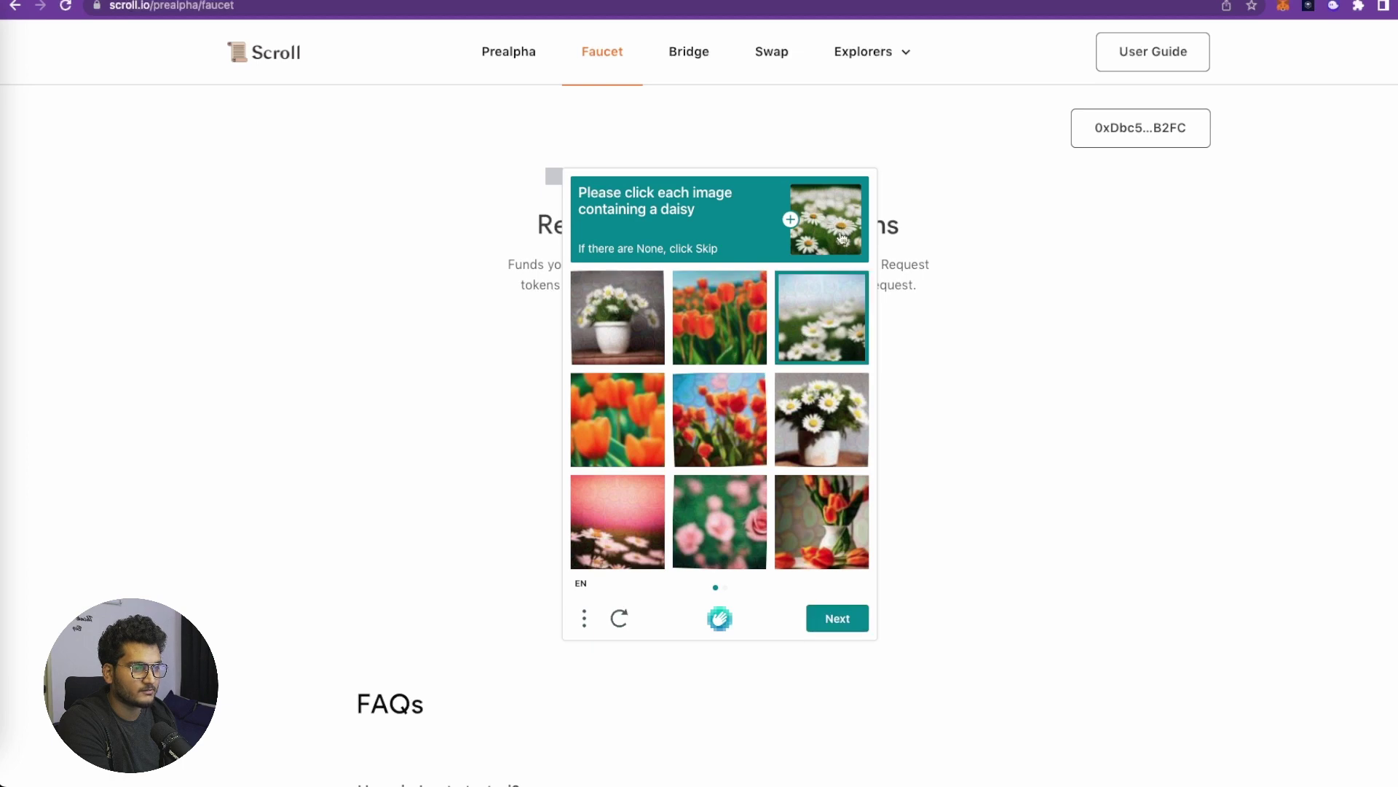
scroll(924, 329, down, 1)
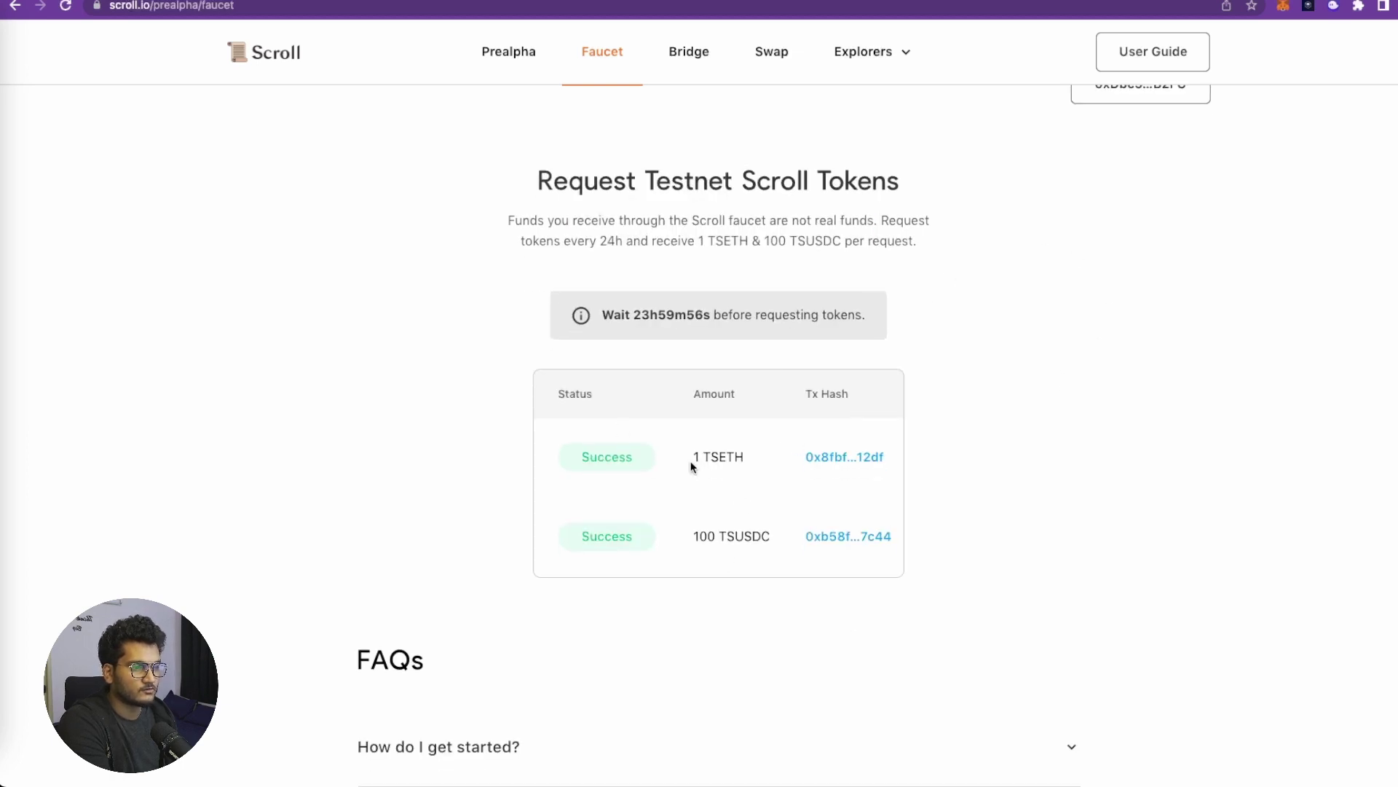
drag(693, 457, 746, 465)
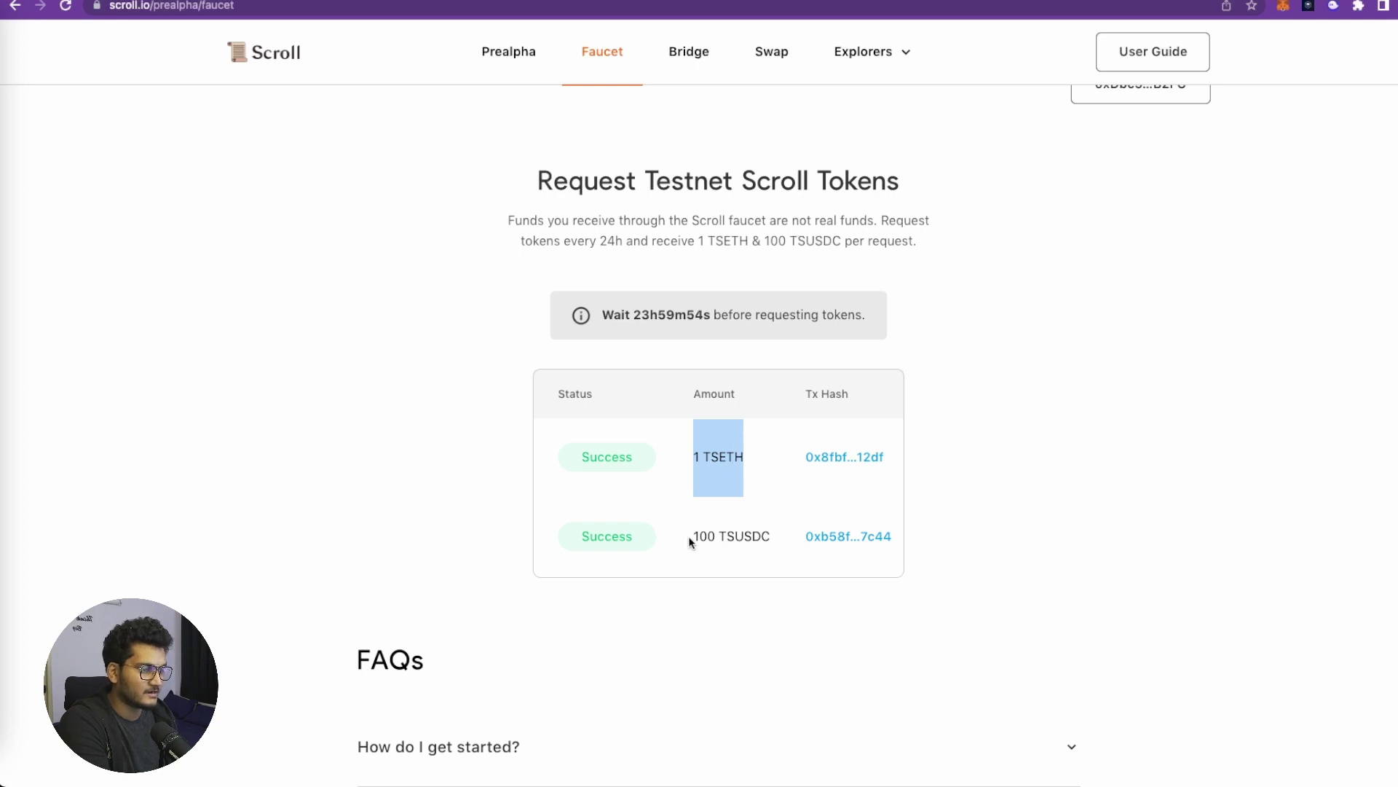
drag(691, 537, 731, 537)
Check the new wallet balance and open the Scroll Bridge from the prealpha testing list
click(1282, 9)
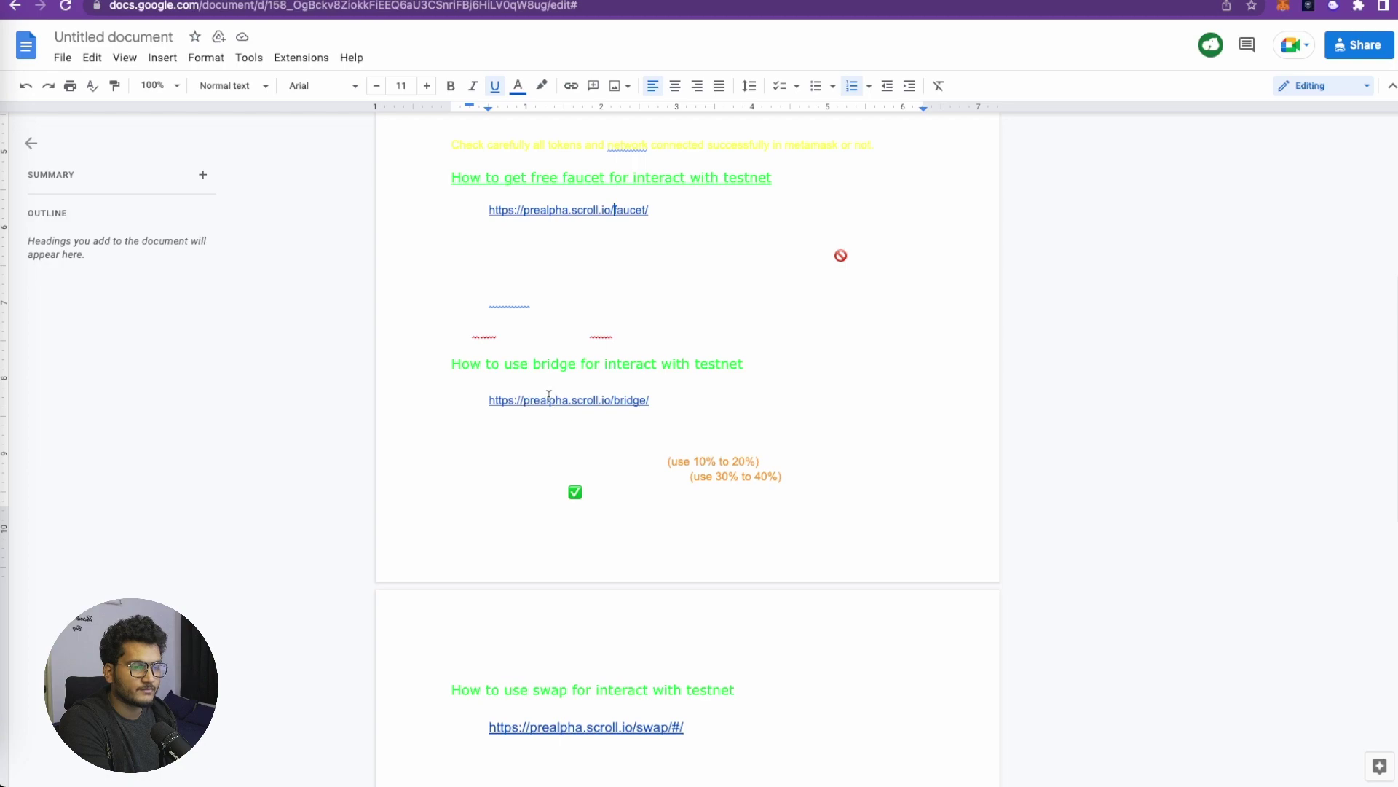
click(549, 400)
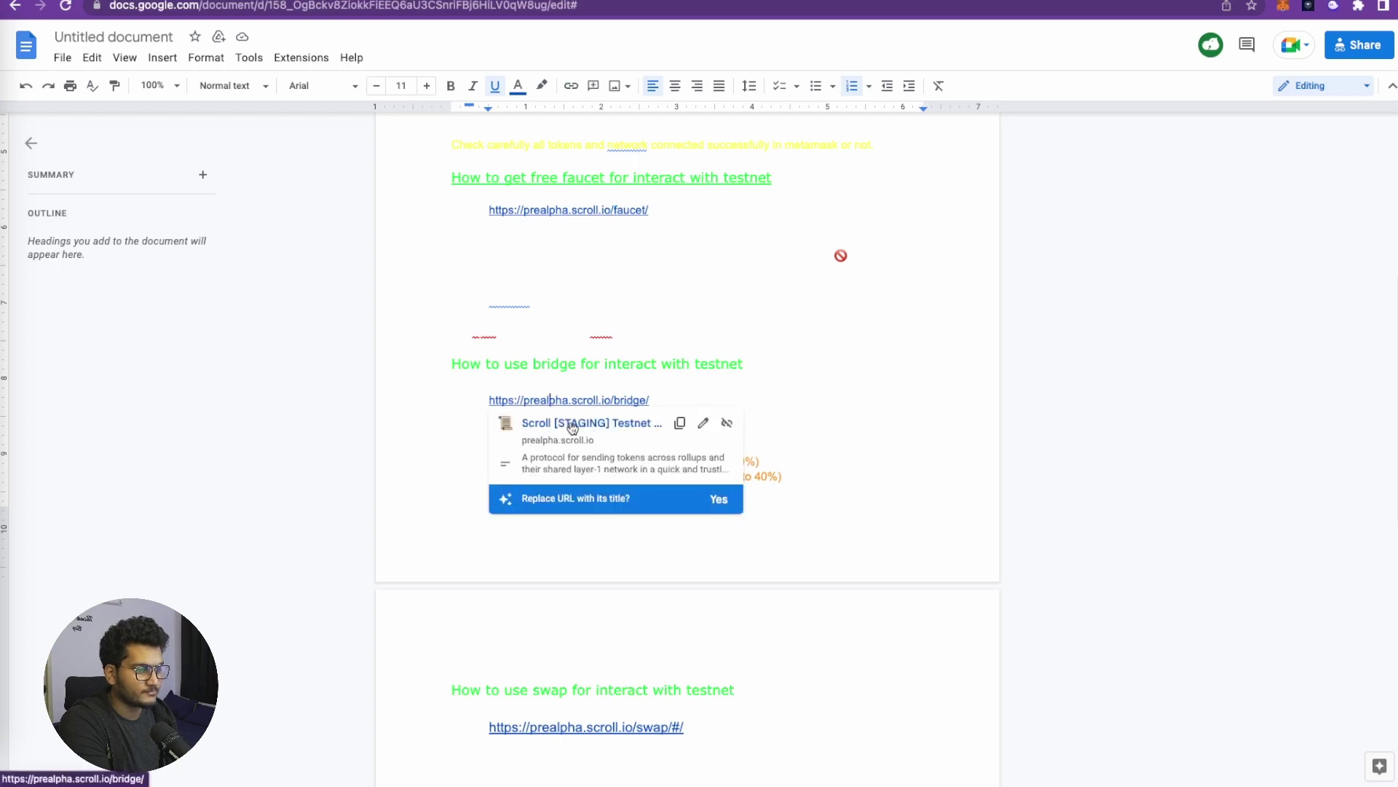
click(572, 424)
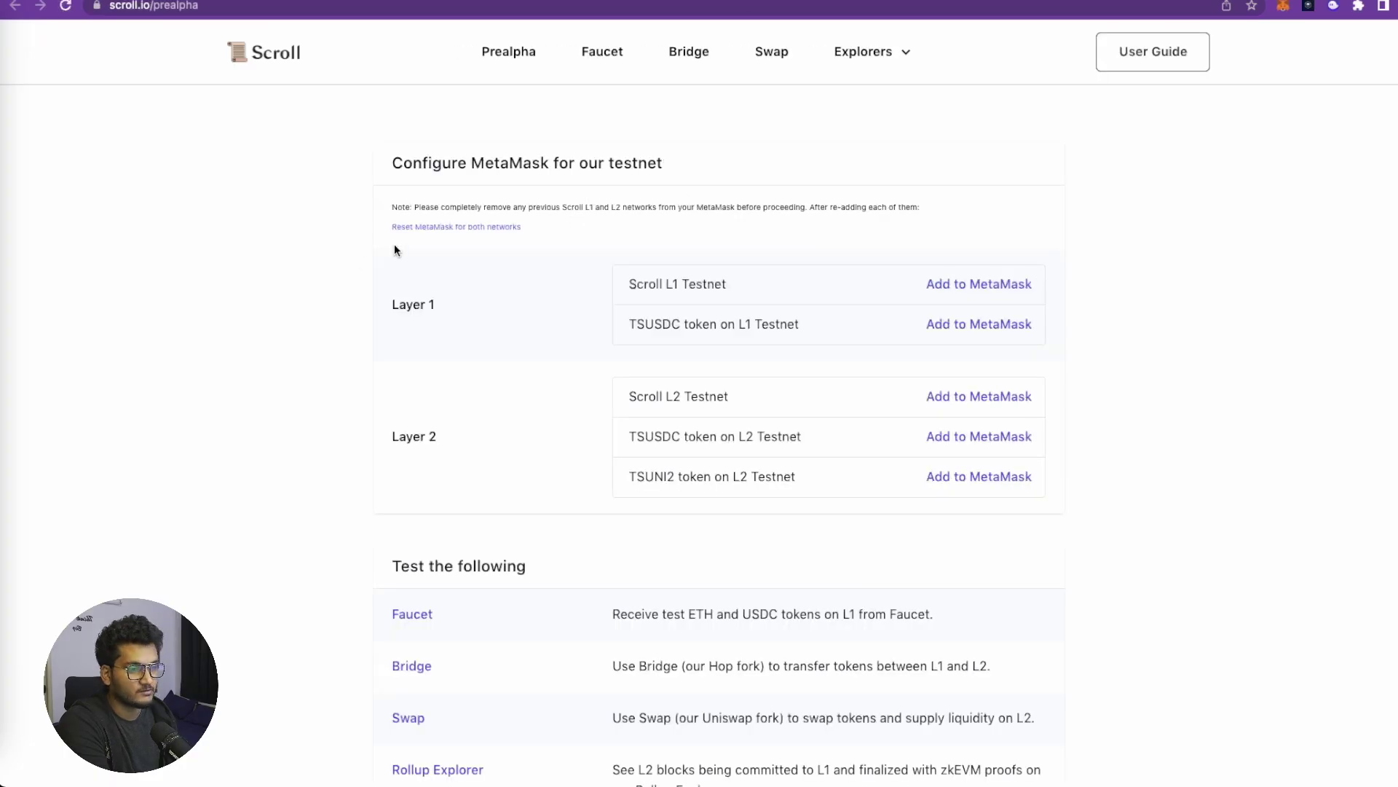
scroll(343, 265, down, 5)
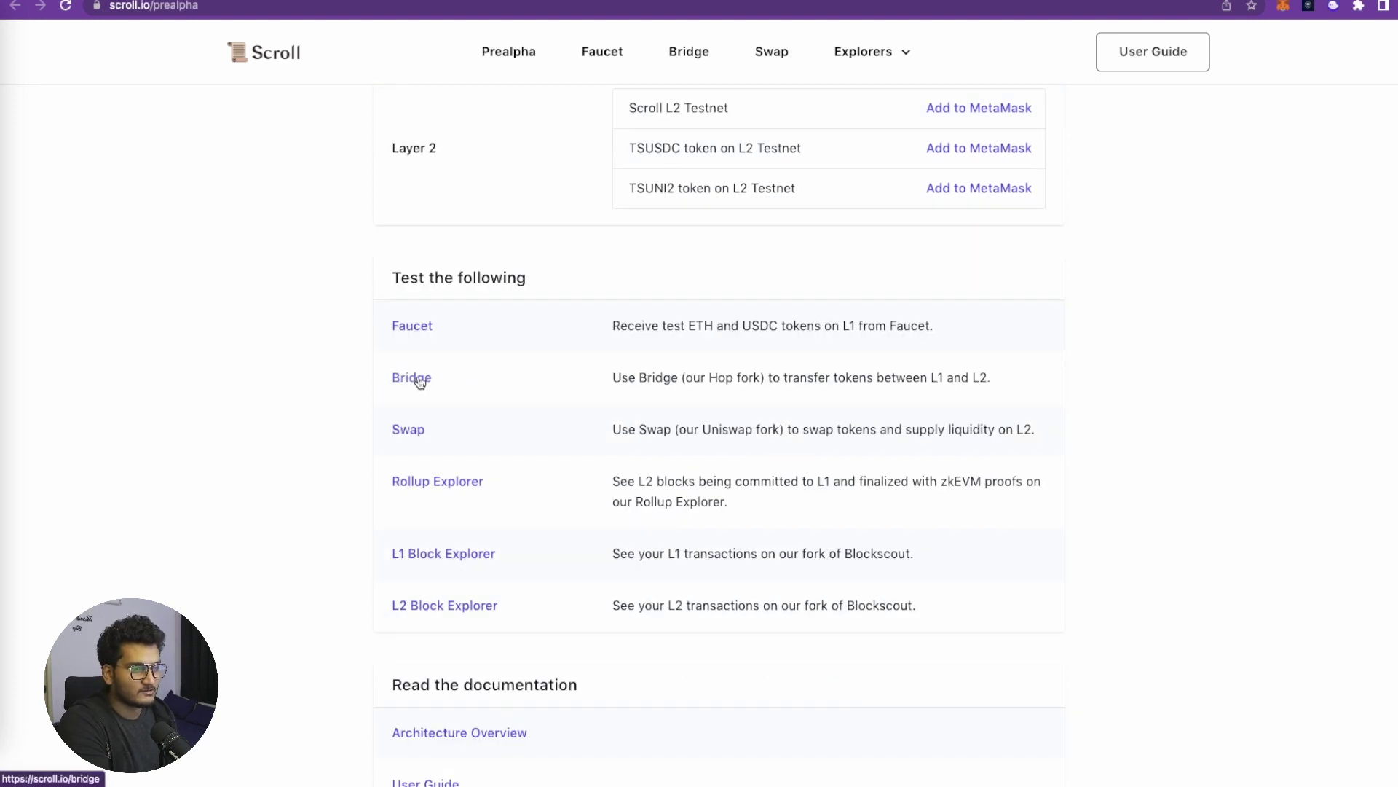
click(418, 380)
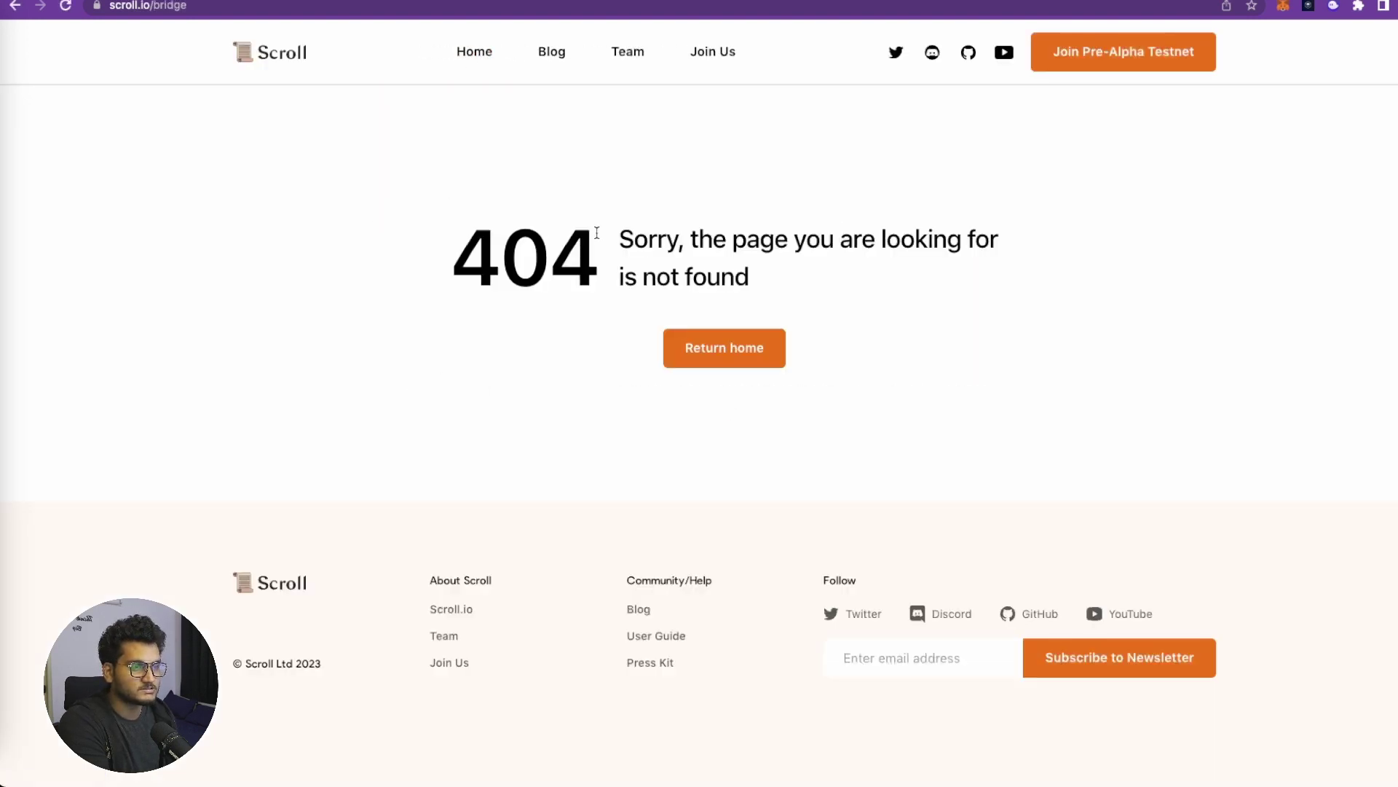
click(1083, 53)
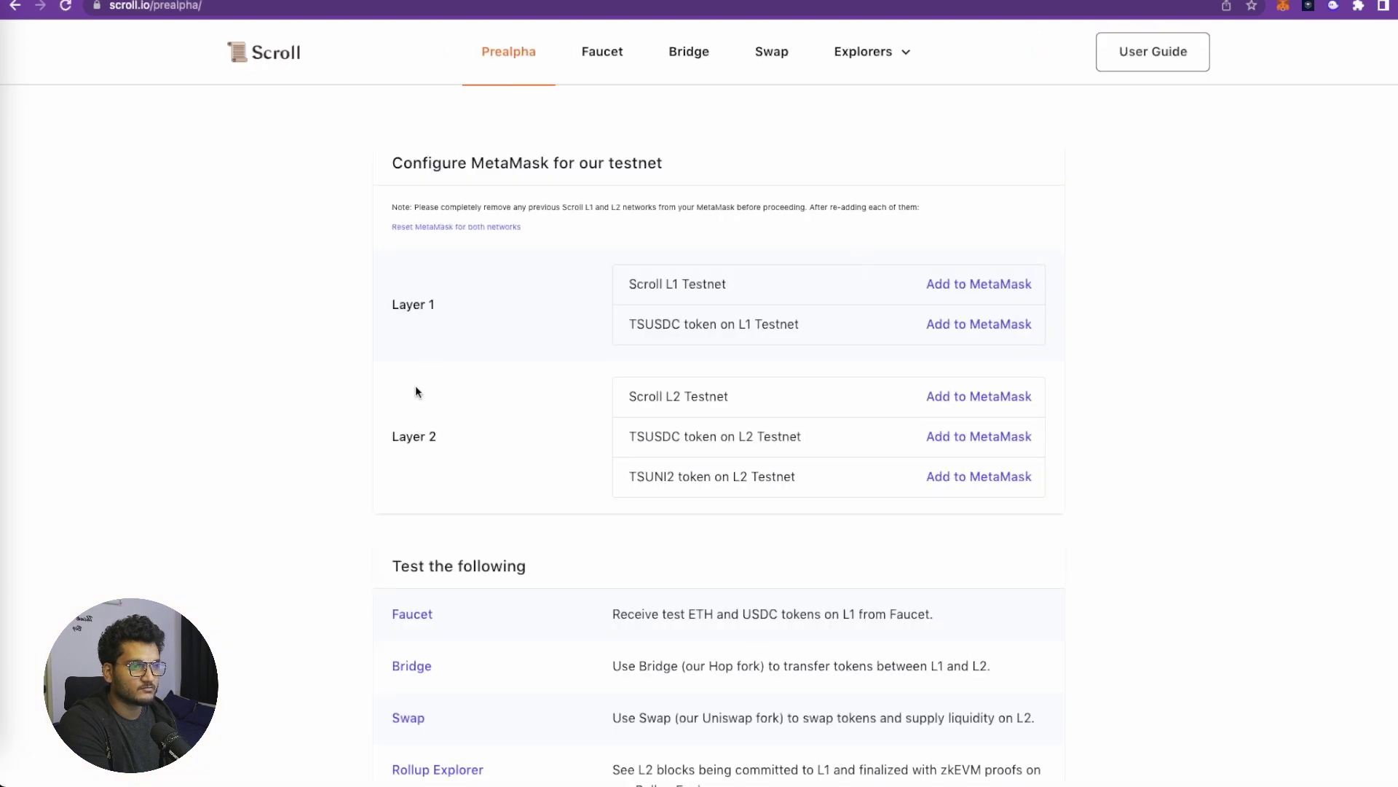
scroll(415, 393, down, 3)
click(416, 455)
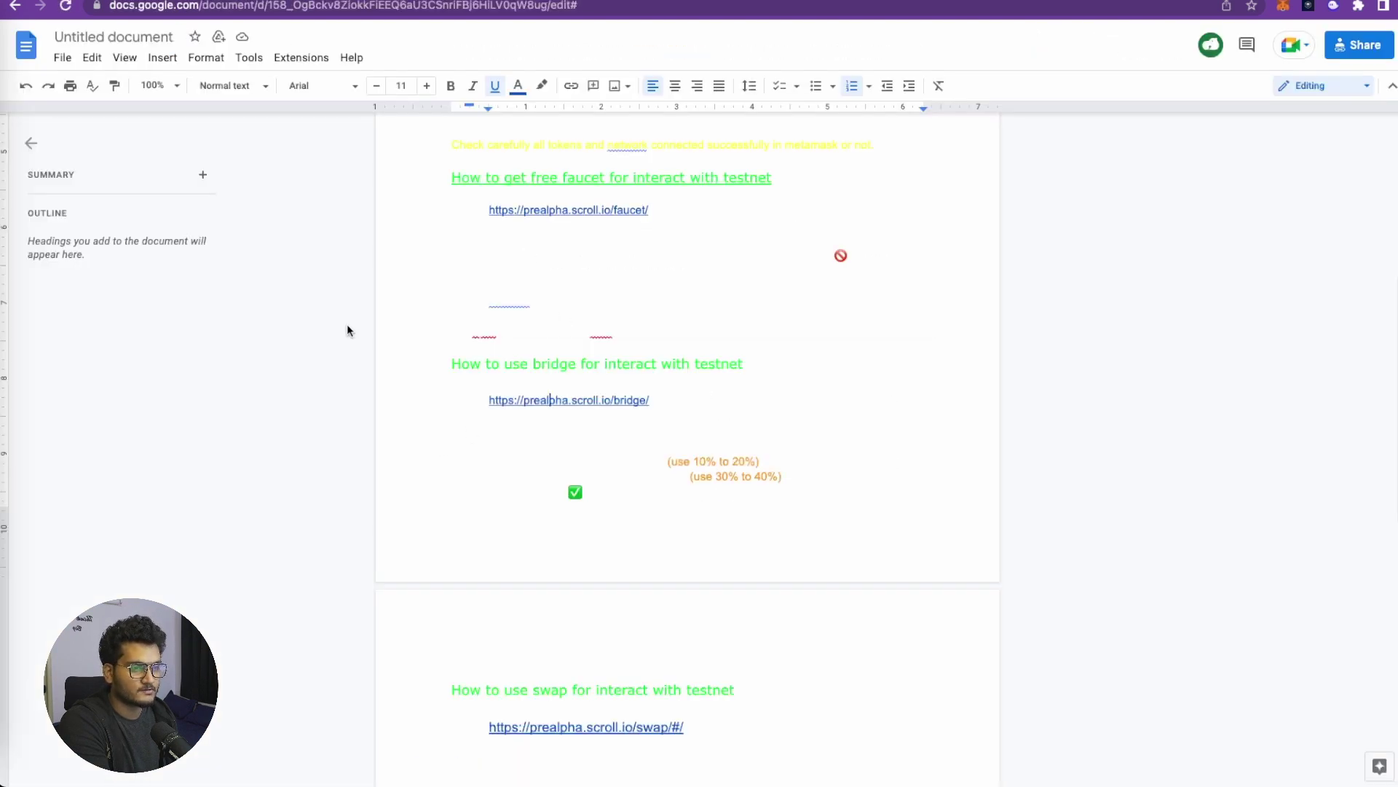
Read the guide's bridge steps, check the wallet's TSETH balance, and return to the Scroll Bridge
scroll(347, 323, down, 2)
drag(667, 331, 765, 331)
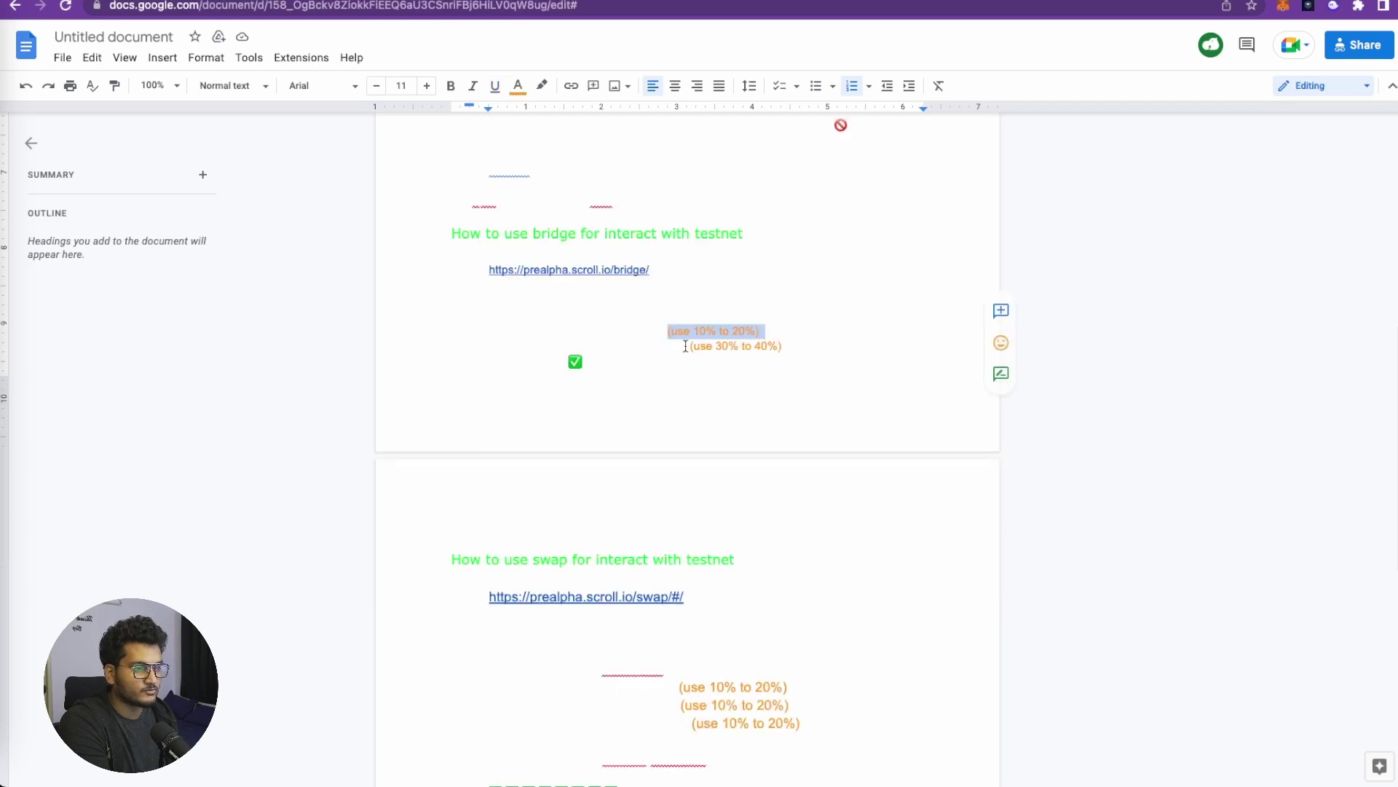
scroll(664, 392, up, 1)
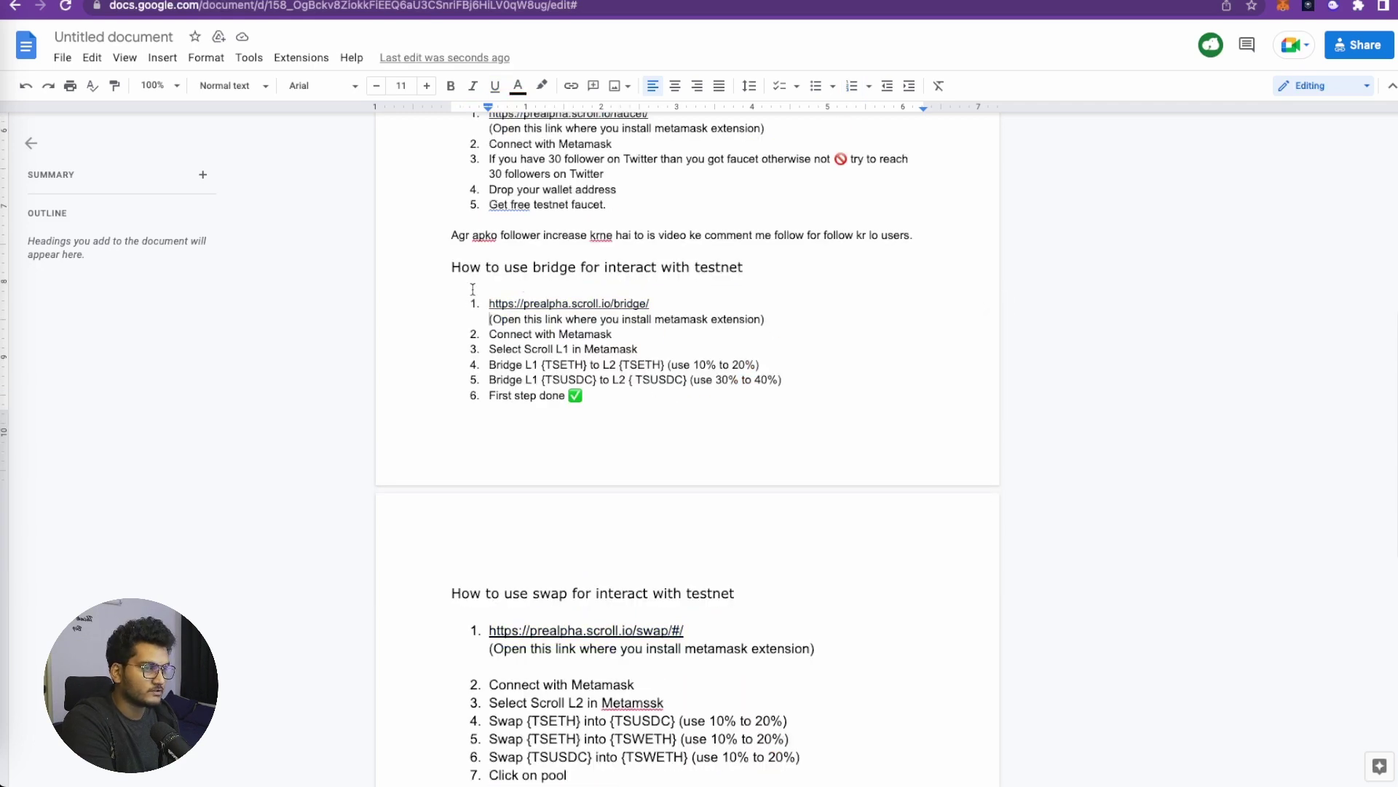
drag(650, 268, 742, 268)
click(768, 271)
scroll(768, 270, down, 1)
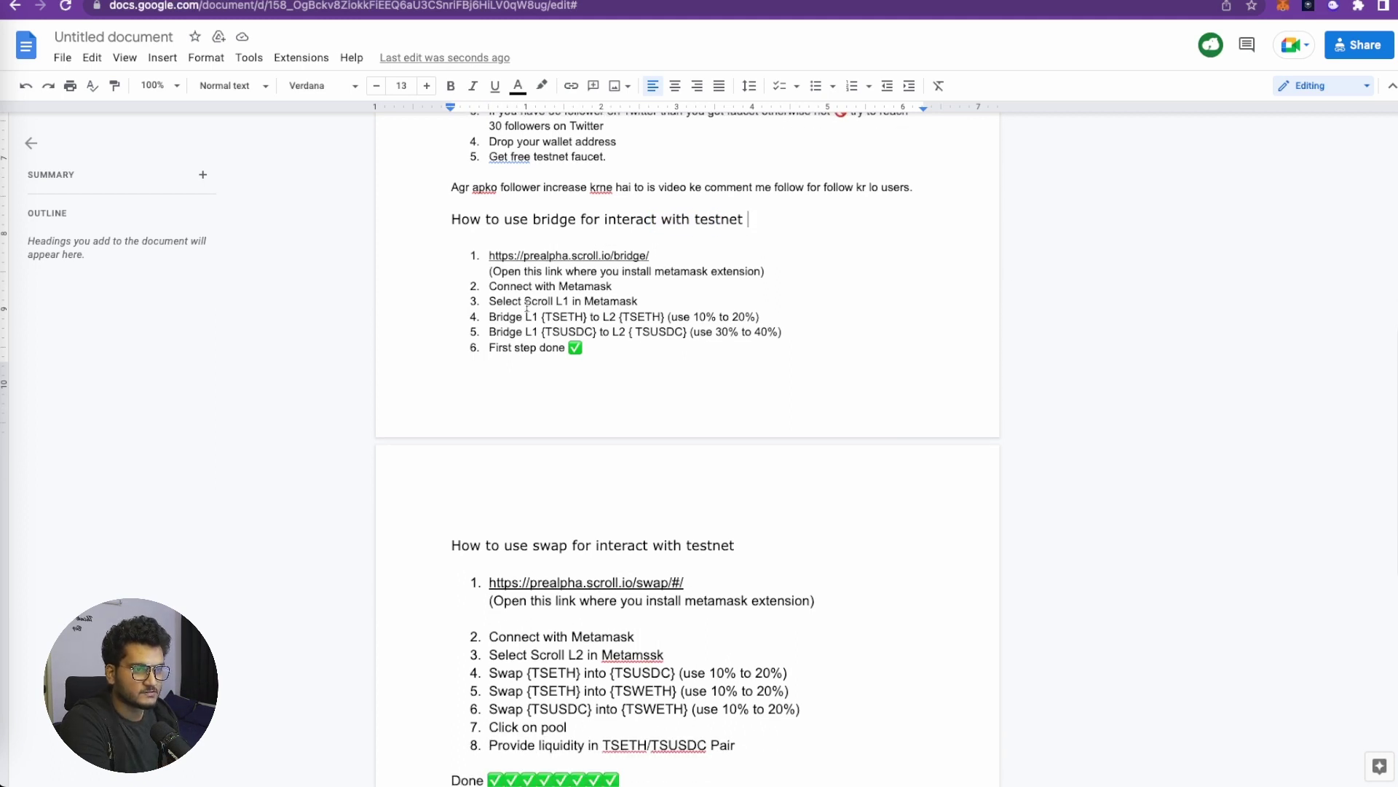
drag(563, 301, 638, 302)
click(1284, 5)
click(459, 383)
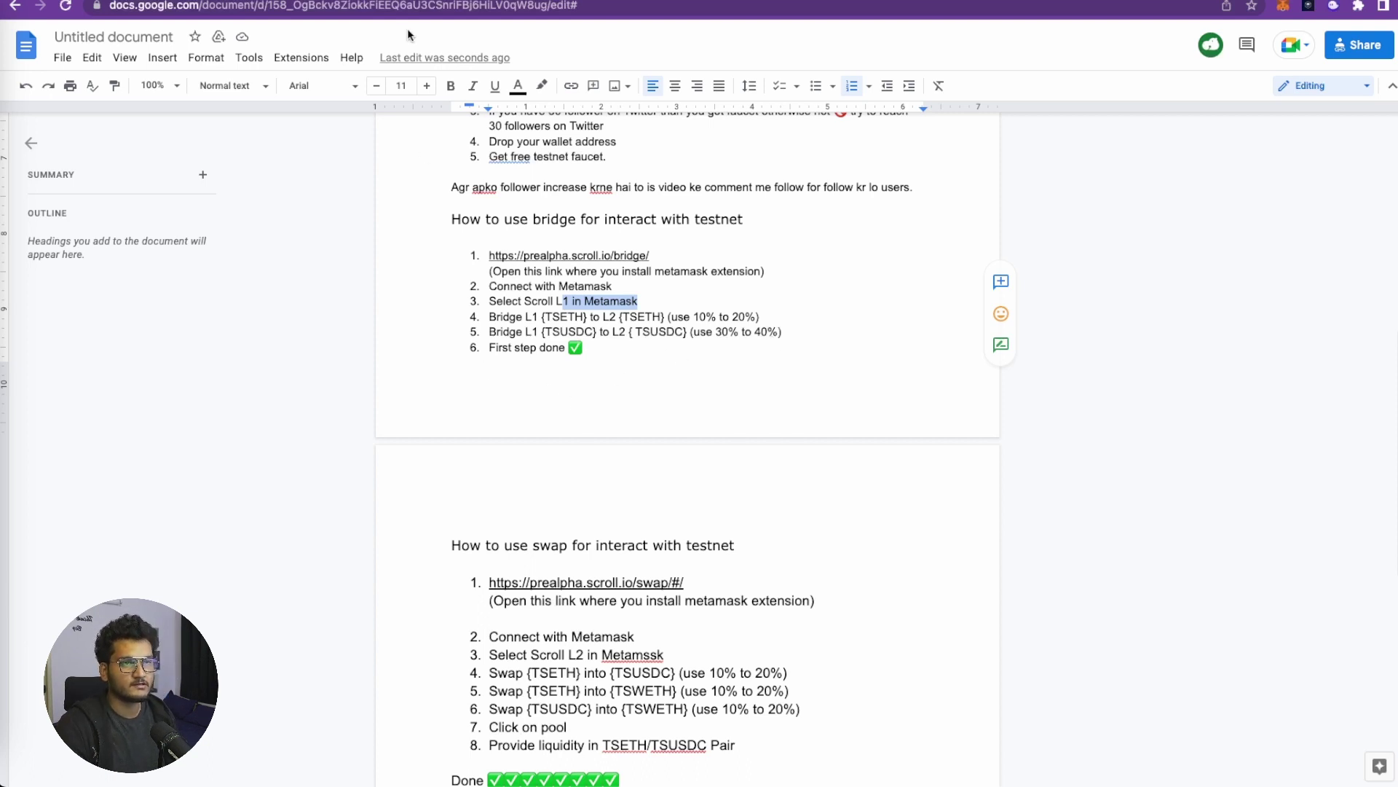
key(ctrl+Tab)
Bridge 0.3 TSETH from L1 to Scroll L2 Testnet, confirming in MetaMask
scroll(574, 399, down, 2)
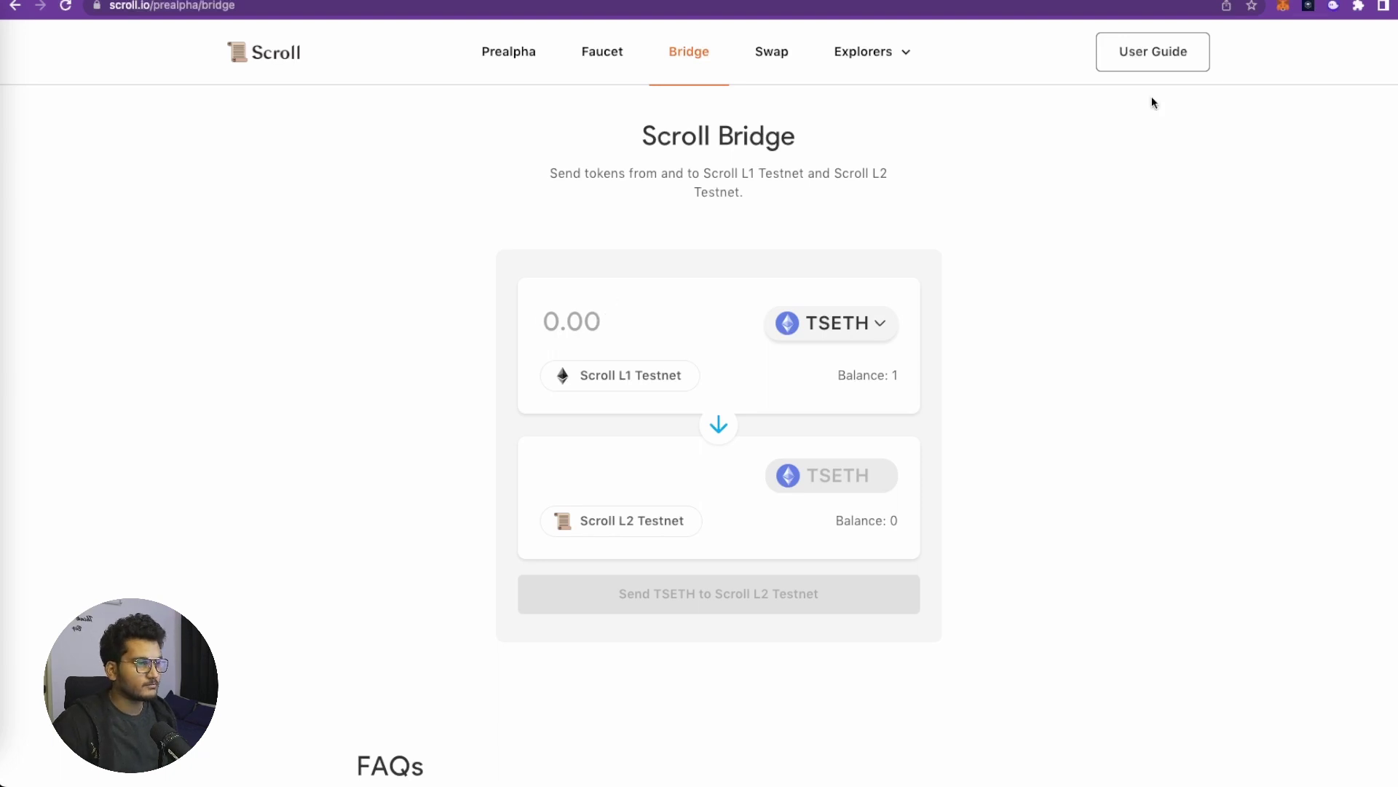
text(0.3)
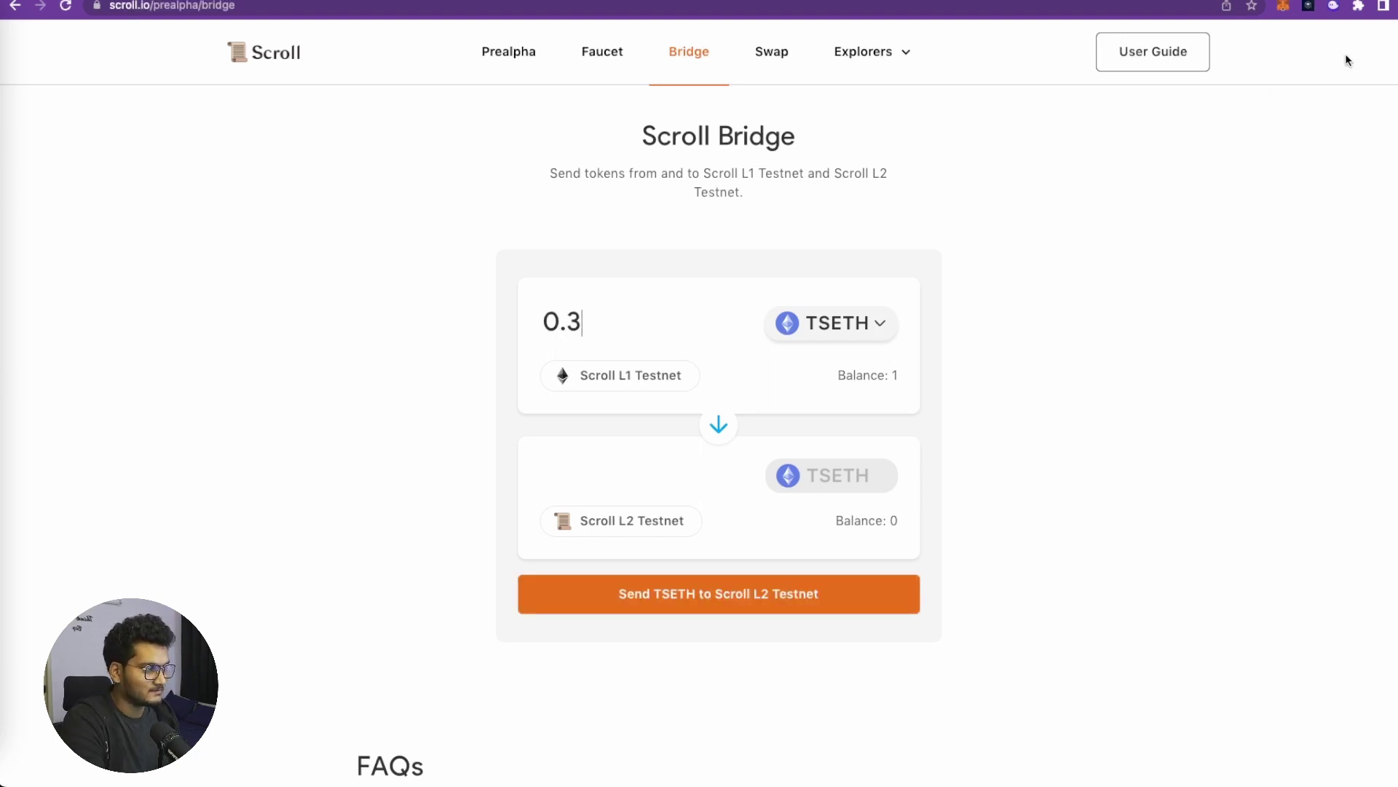
click(740, 605)
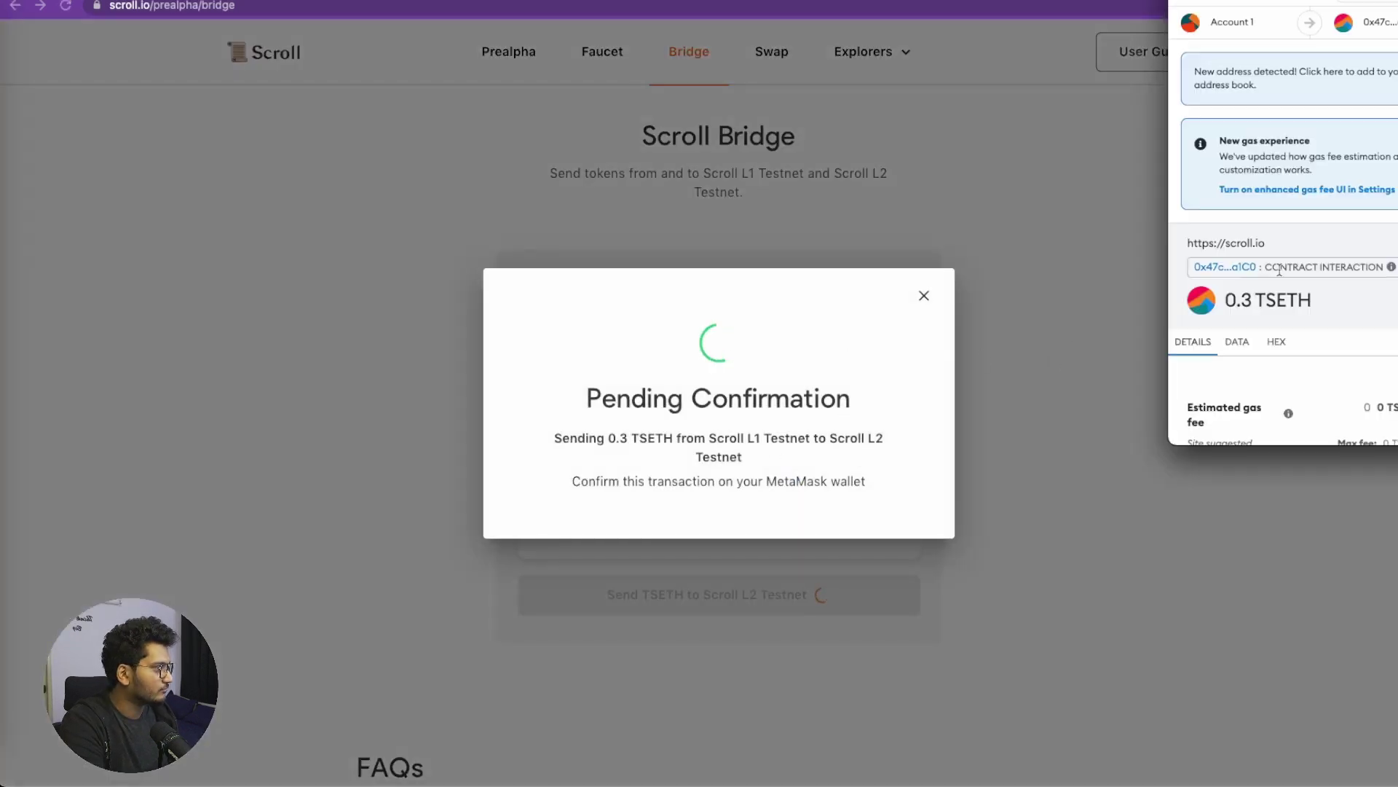
scroll(1373, 317, down, 5)
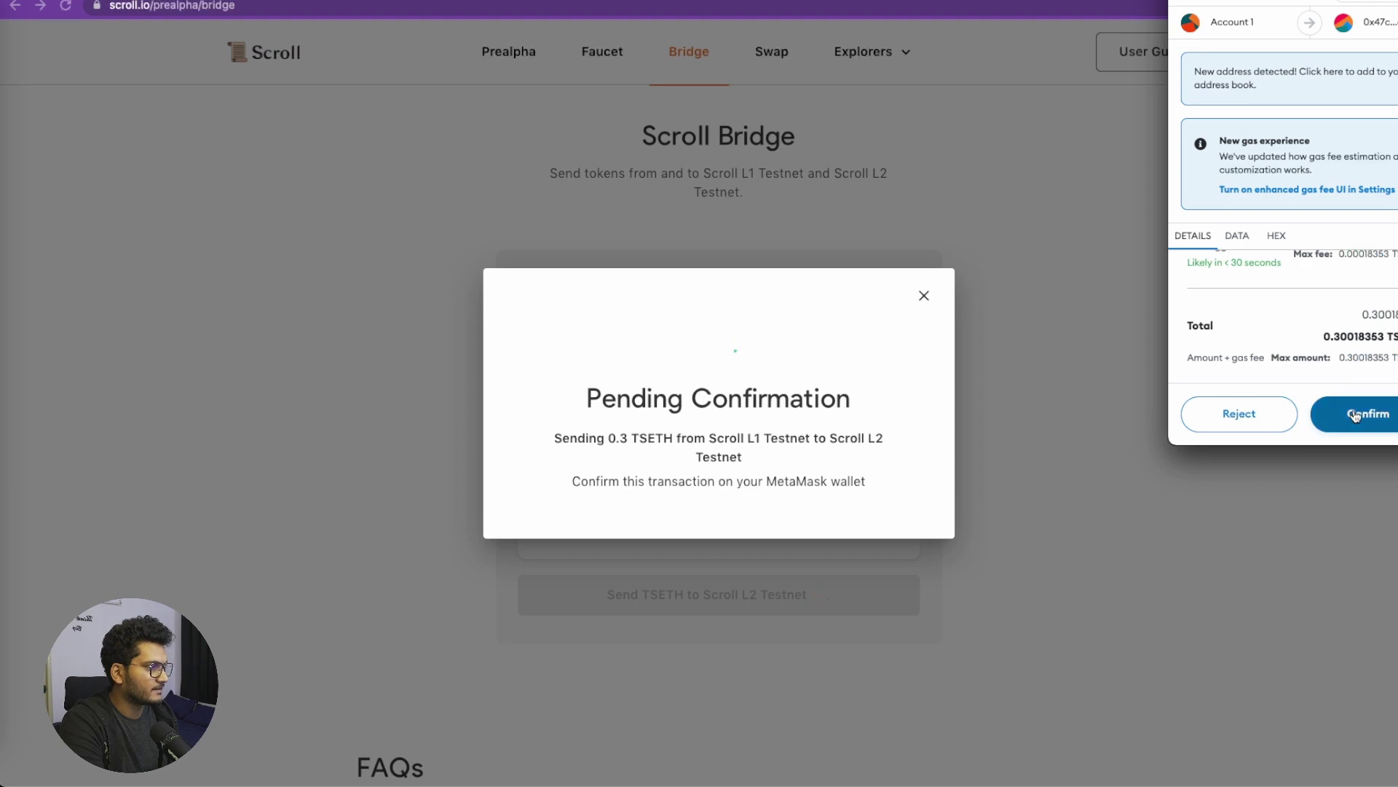
click(1353, 416)
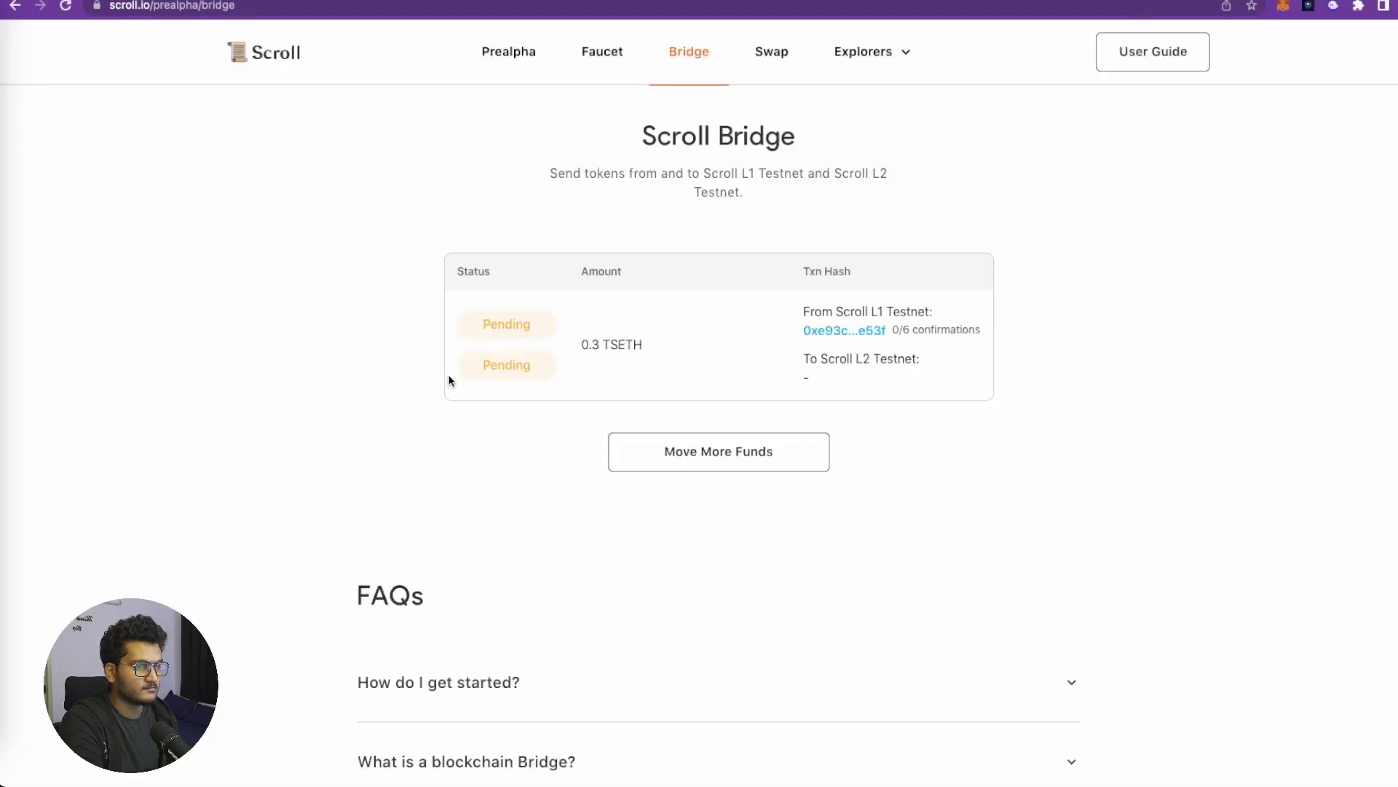
click(1283, 5)
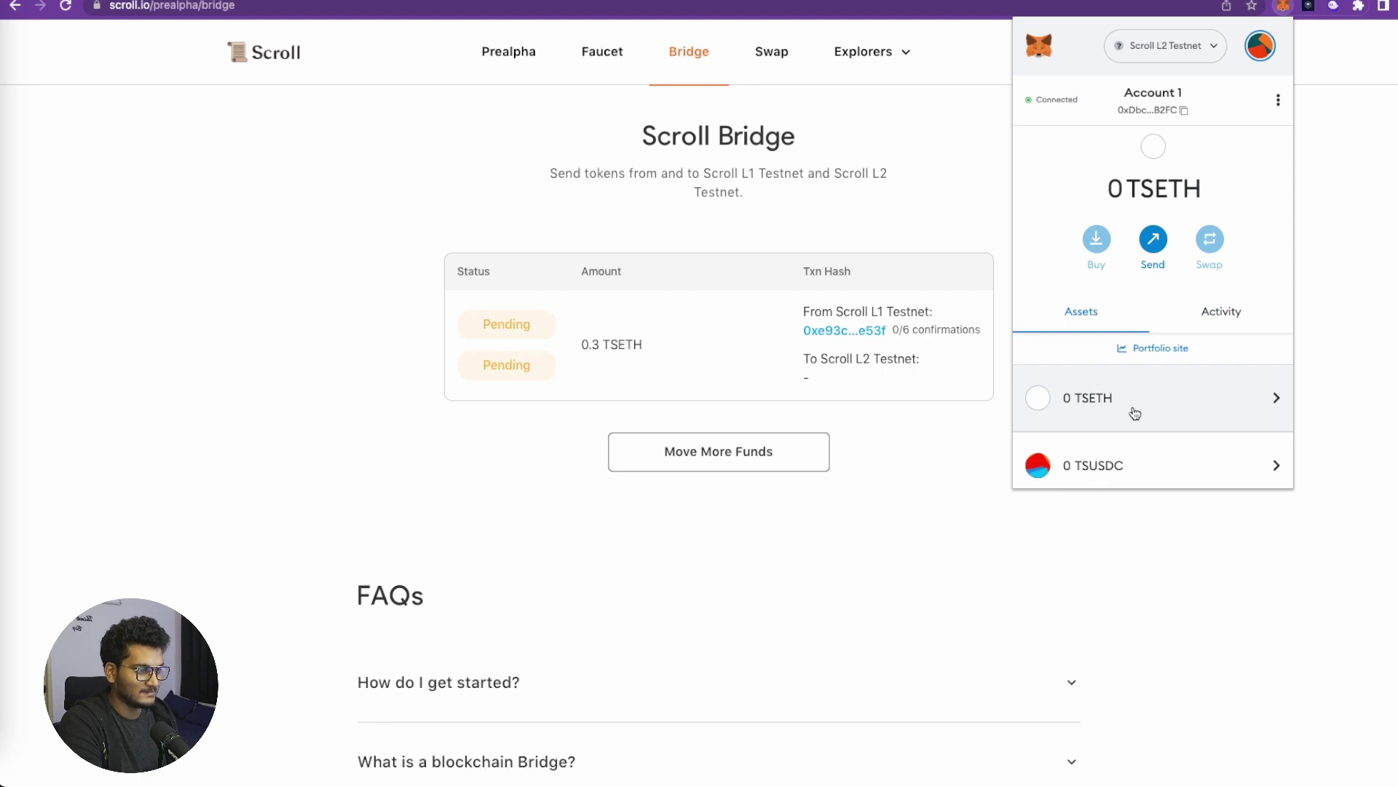
click(933, 375)
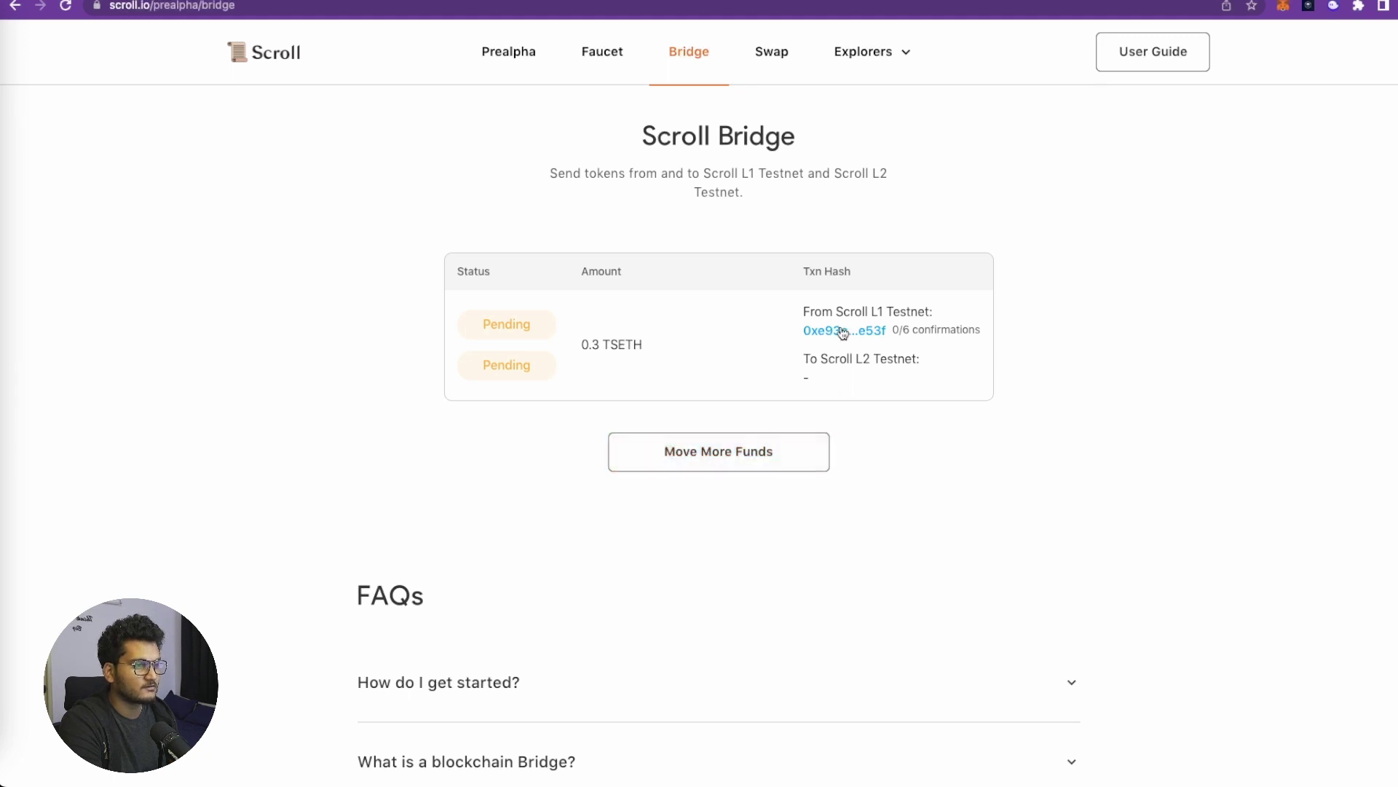
Start a new bridge transfer of 50 TSUSDC and approve USDC spending in MetaMask
click(730, 455)
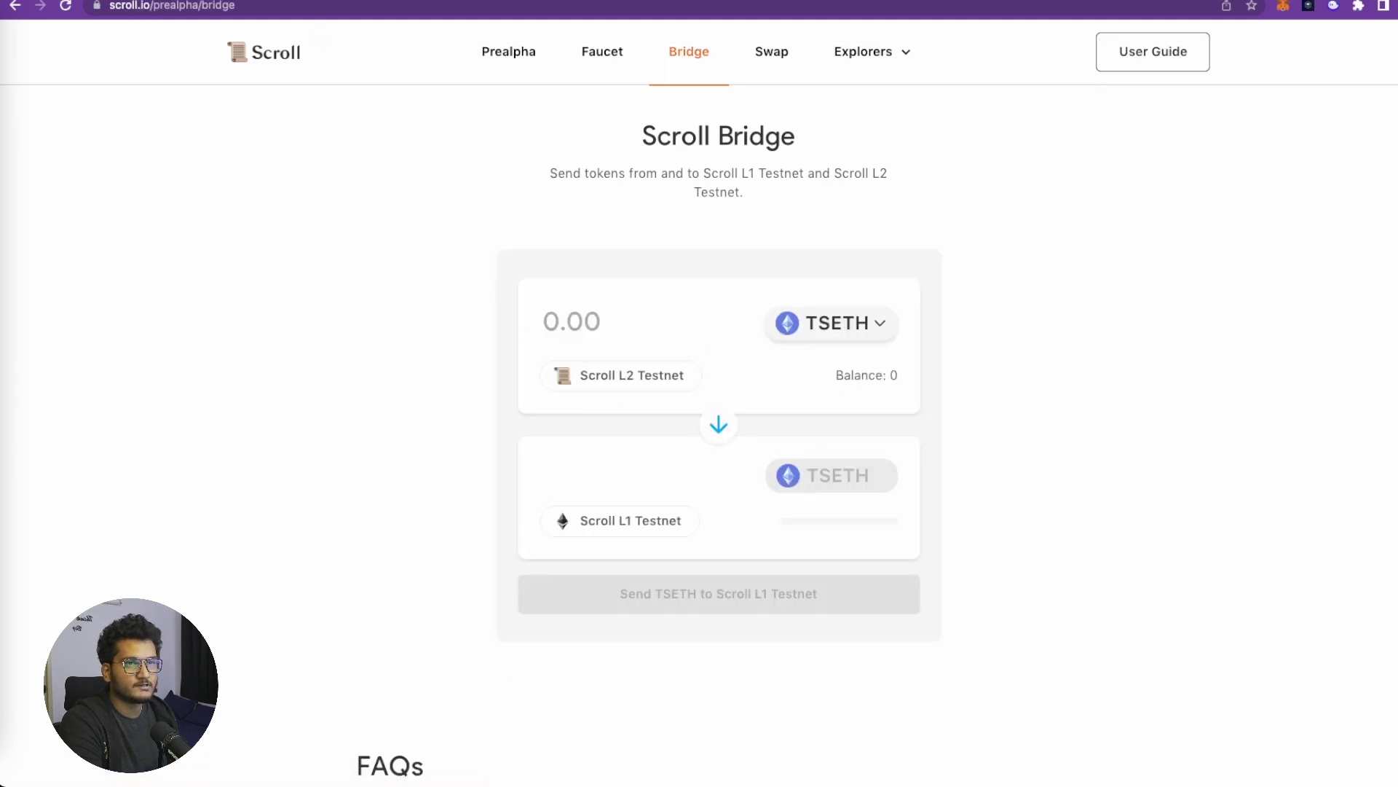
key(ctrl+Tab)
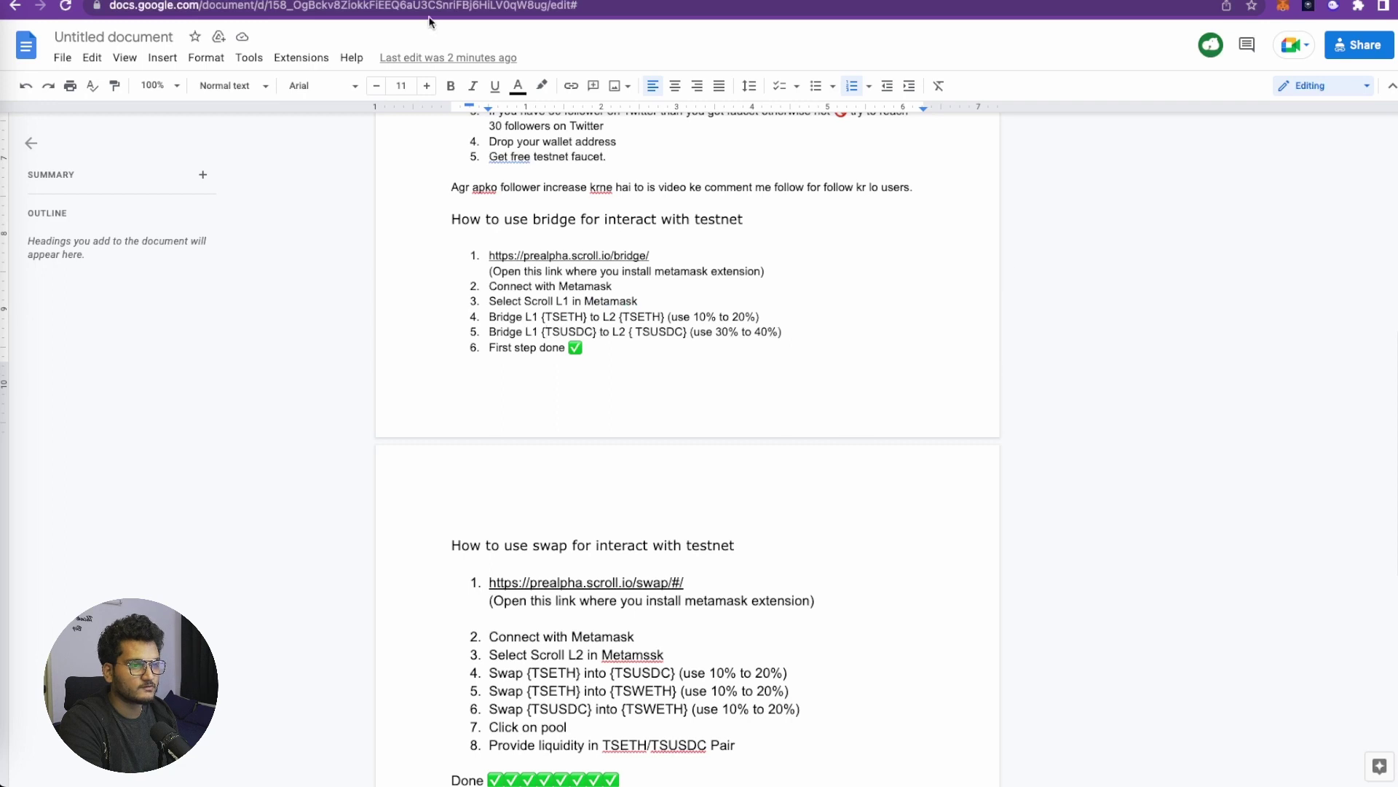
key(ctrl+shift+Tab)
click(828, 323)
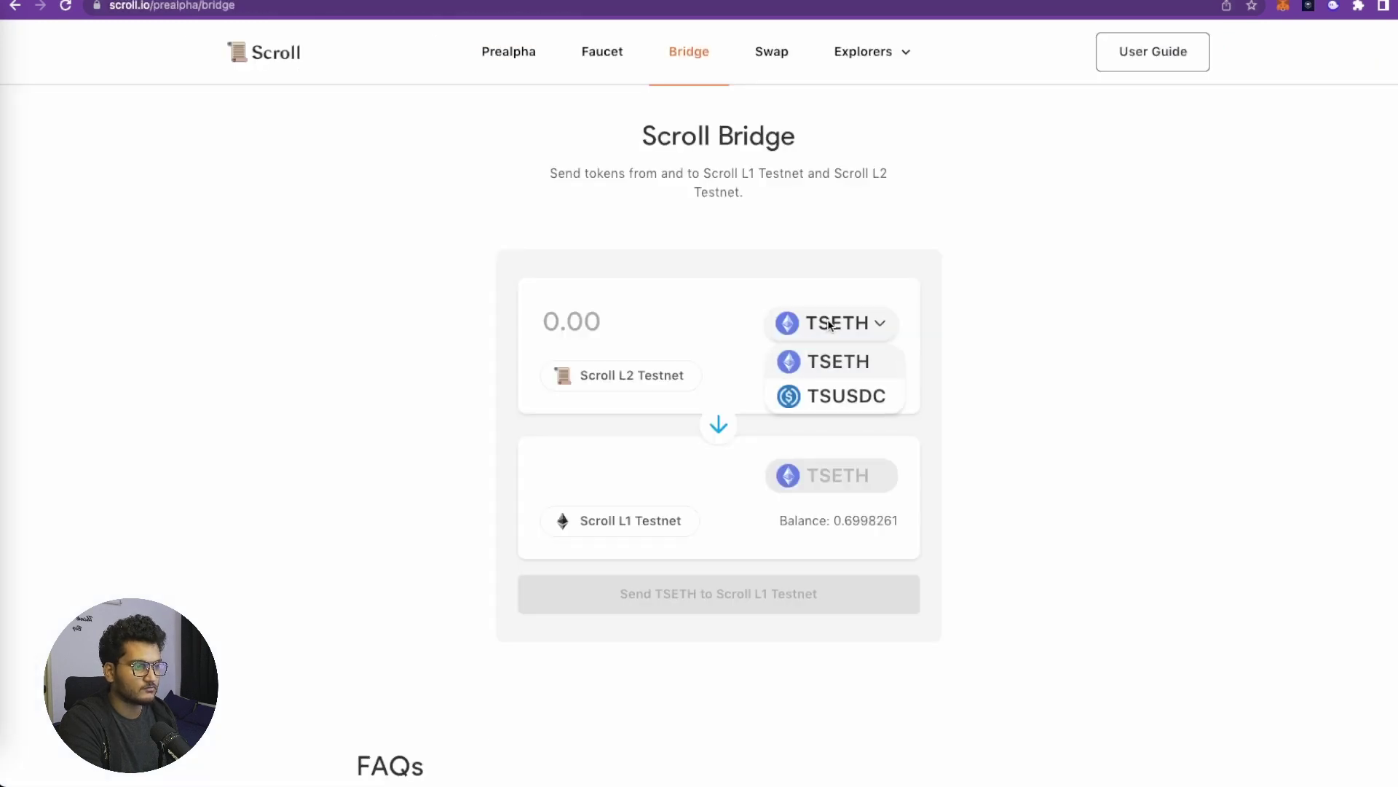
click(819, 395)
click(632, 318)
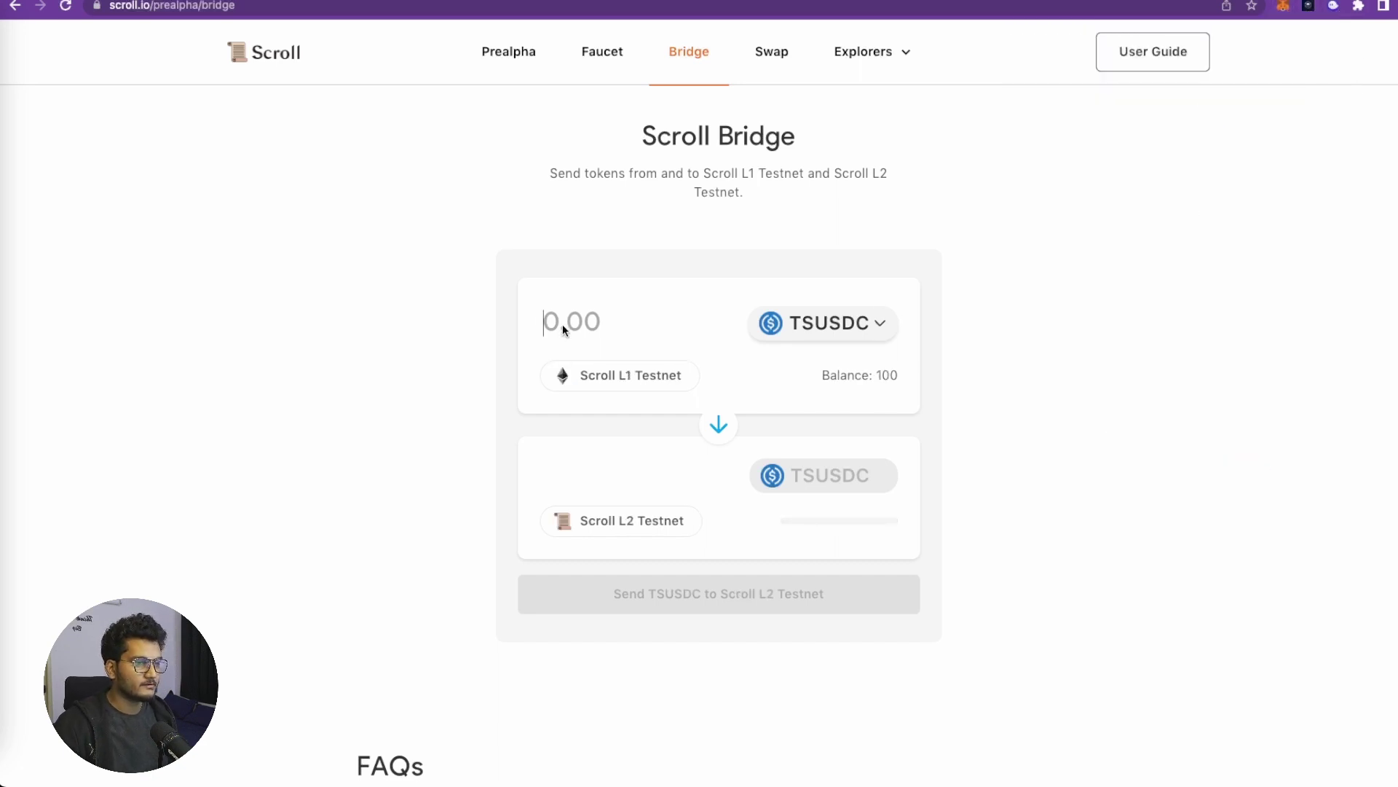
text(50)
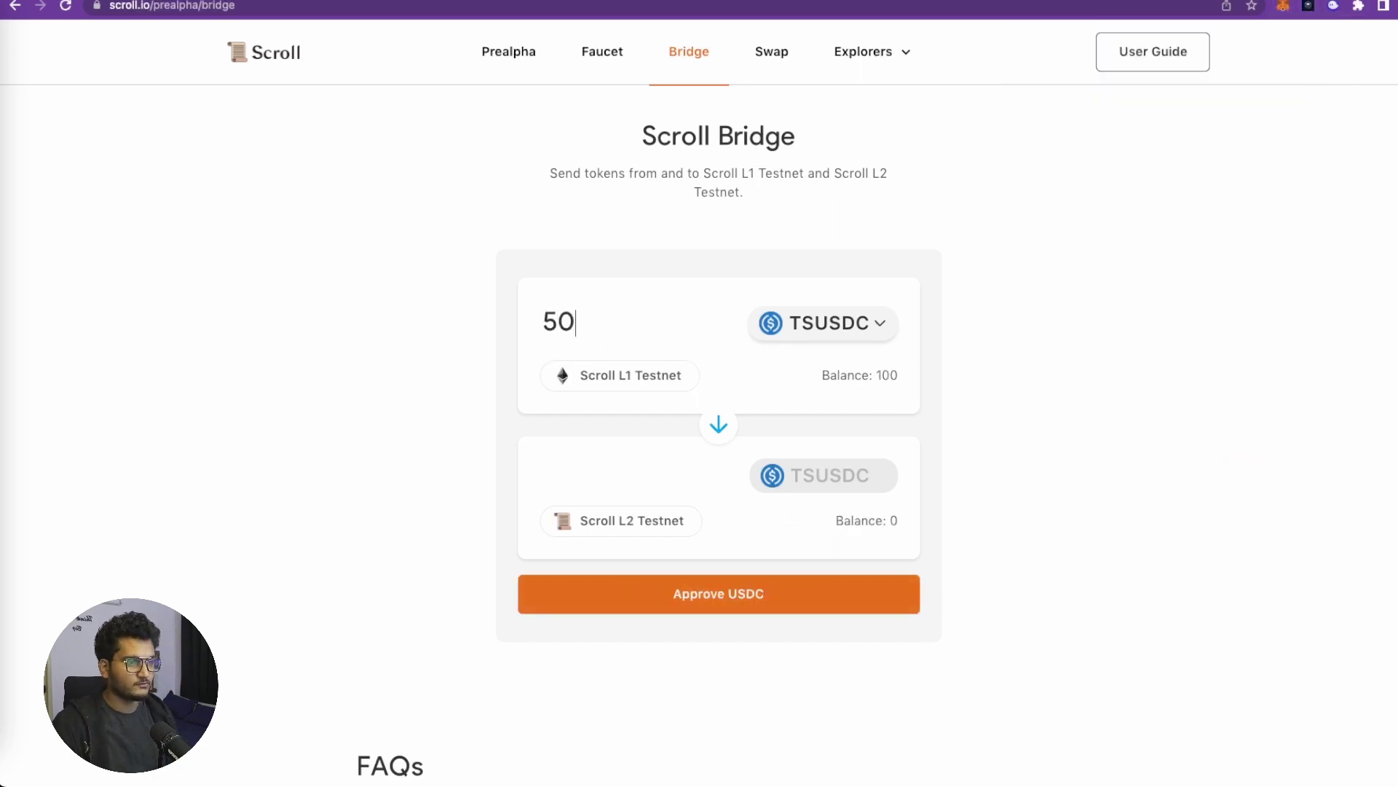
click(683, 590)
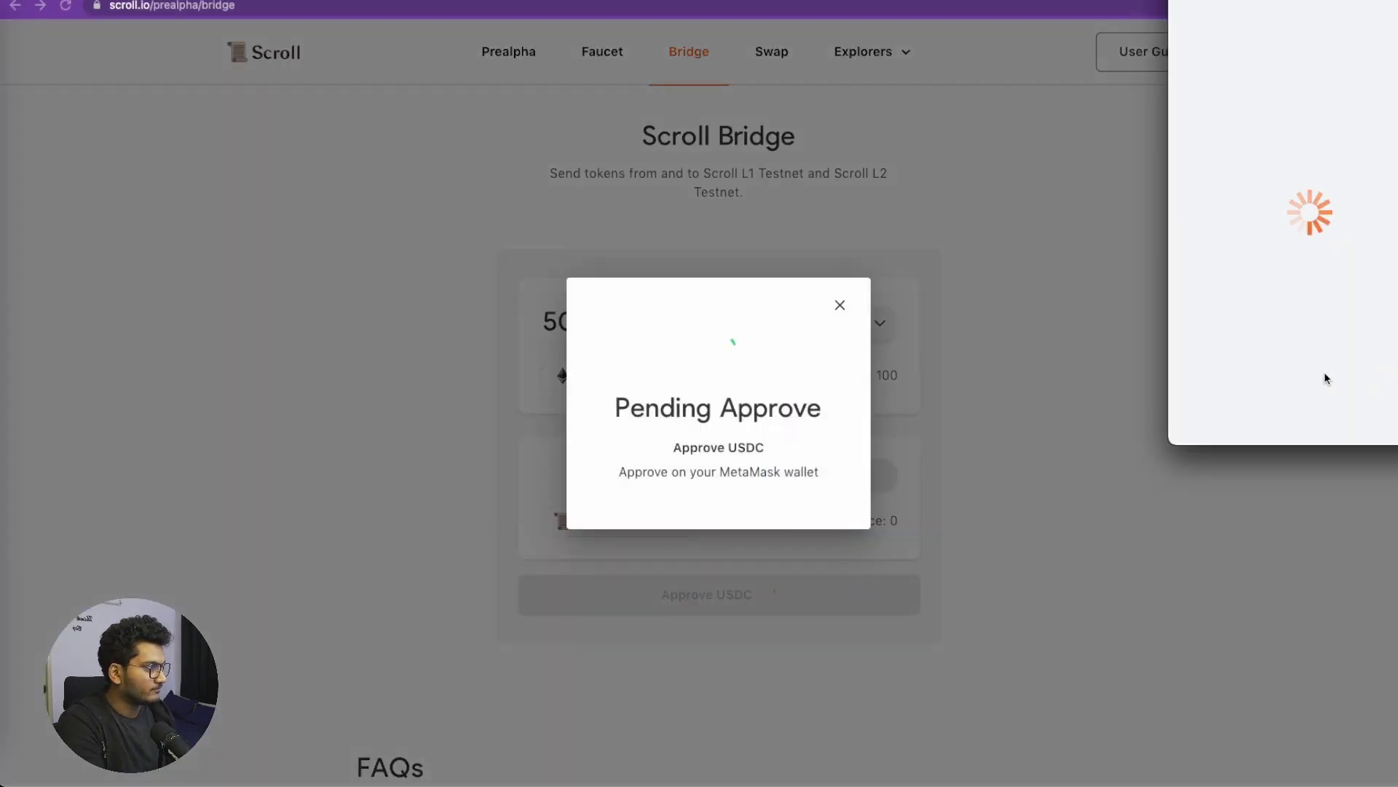
click(1130, 368)
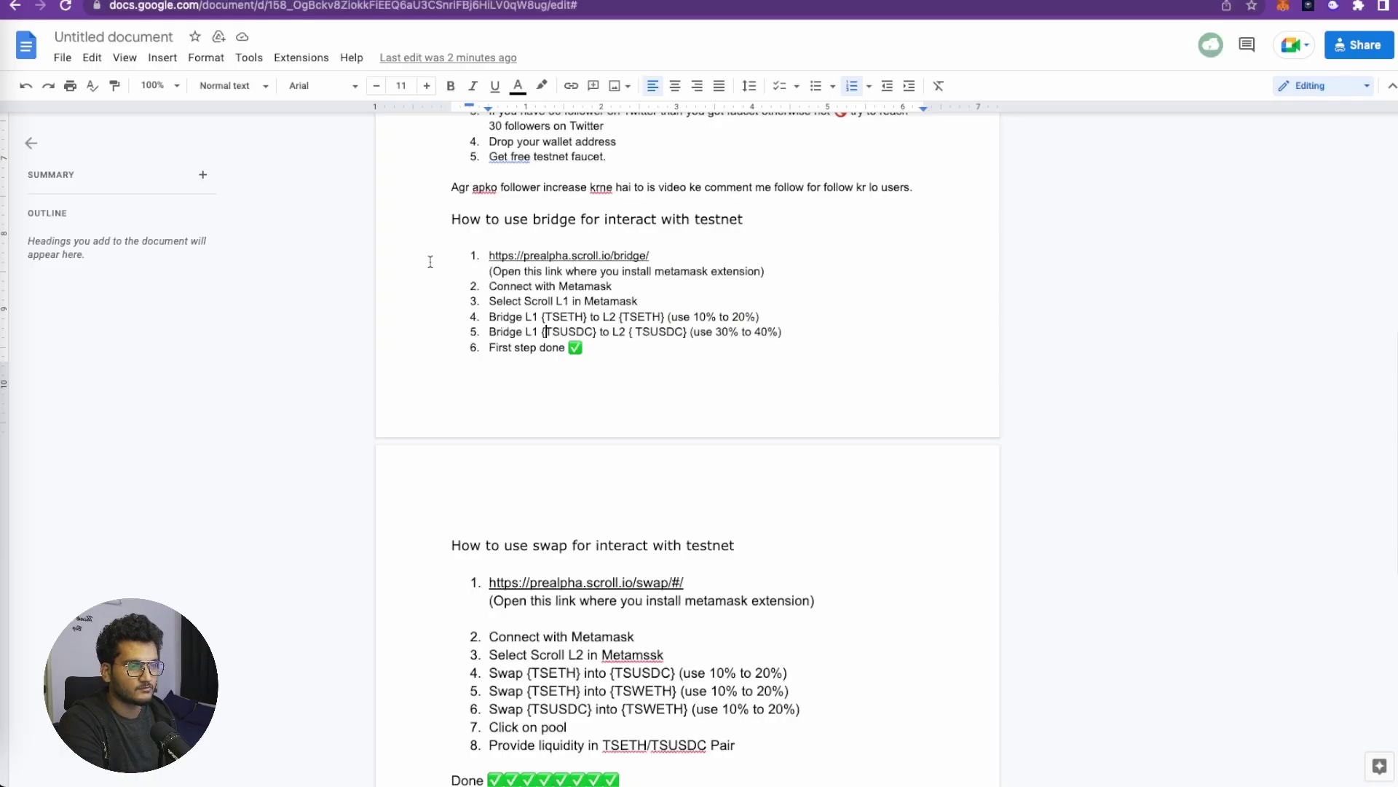
Check the pending 50 TSUSDC transfer and the wallet's L2 token balances
scroll(384, 287, down, 1)
scroll(525, 310, down, 1)
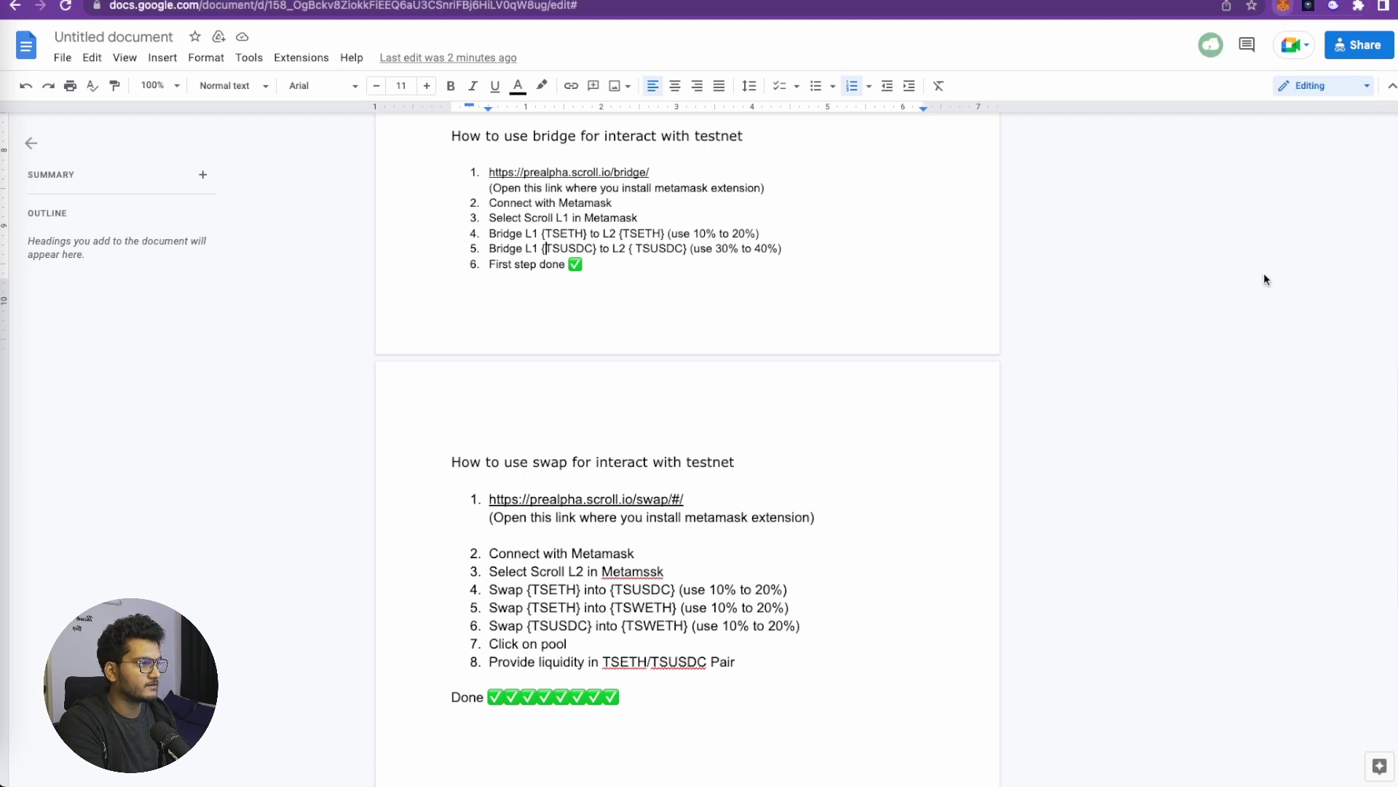
scroll(1080, 311, down, 2)
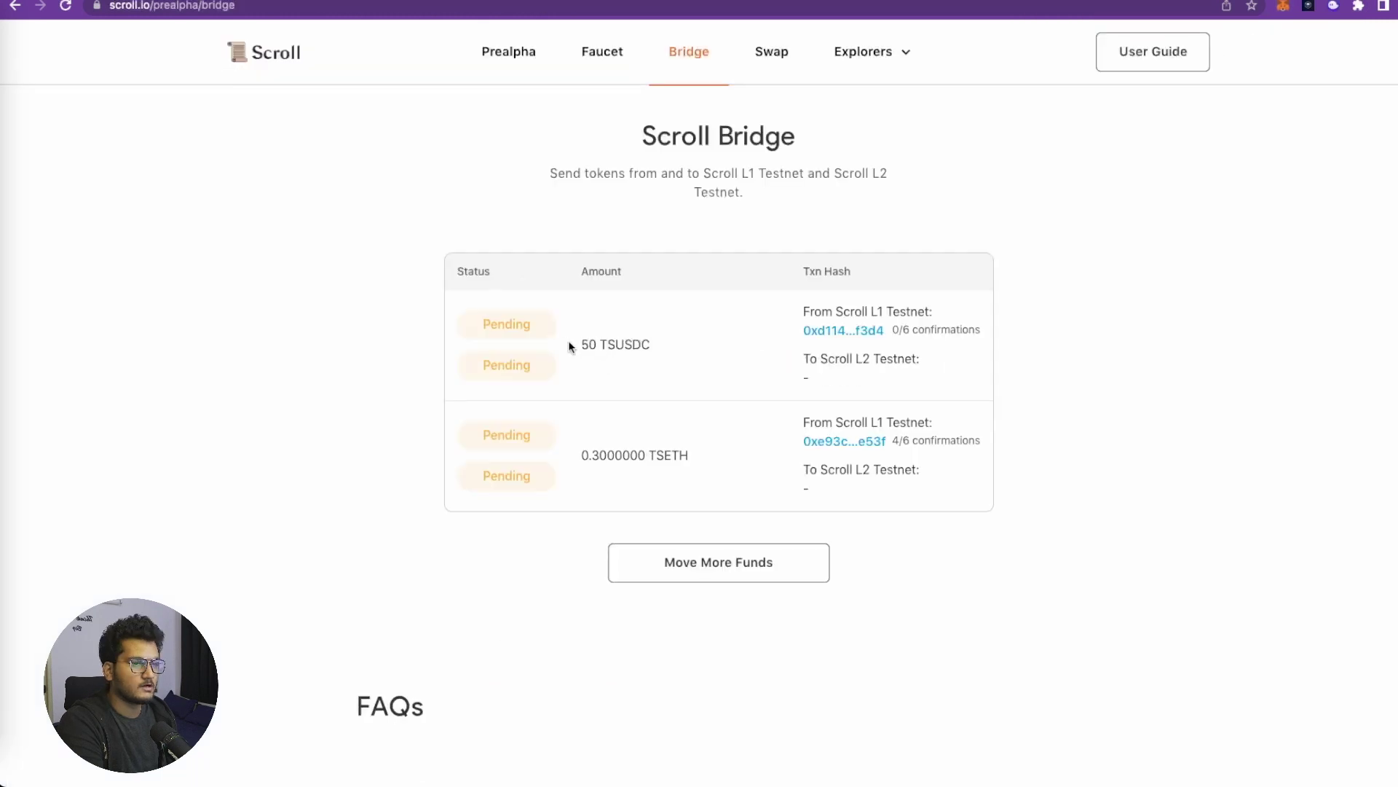
drag(568, 339, 682, 348)
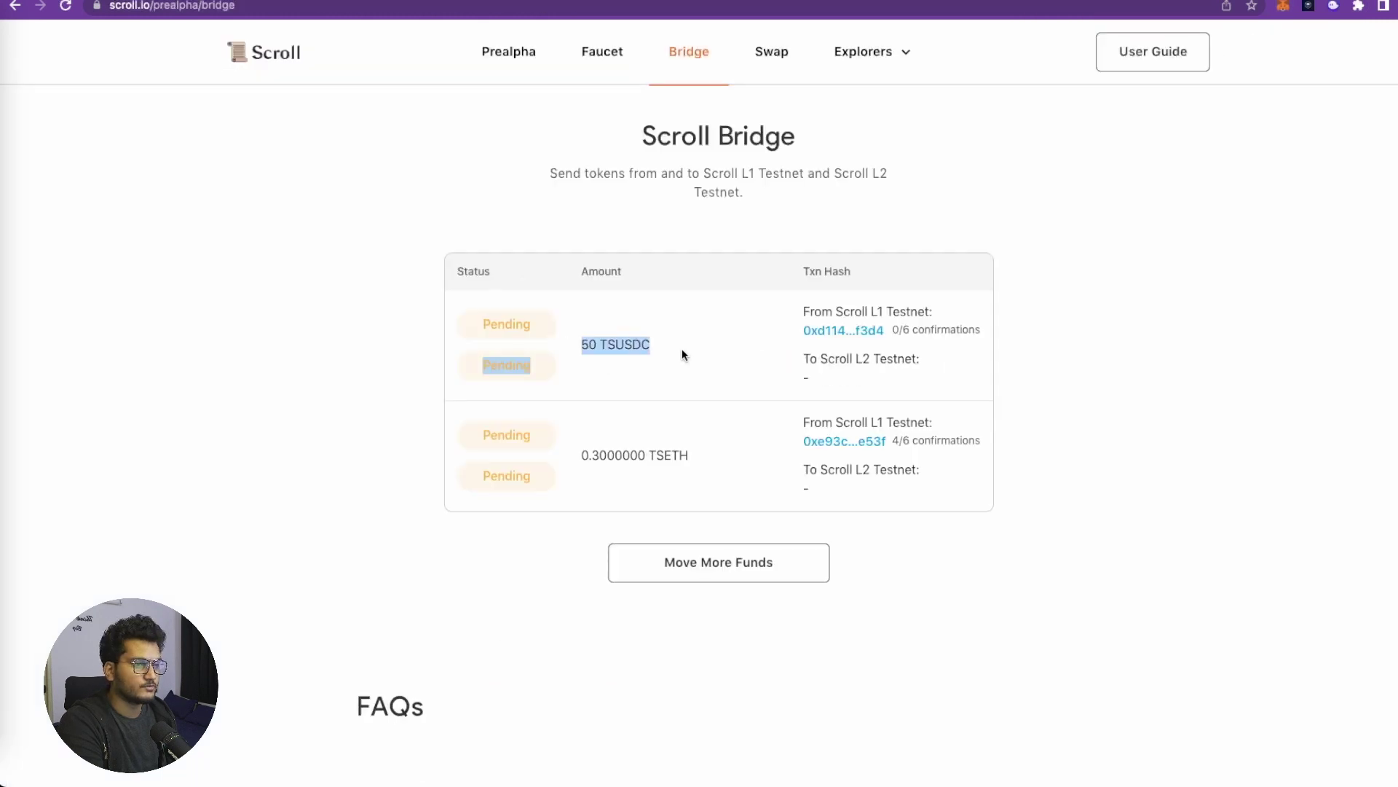
click(1284, 6)
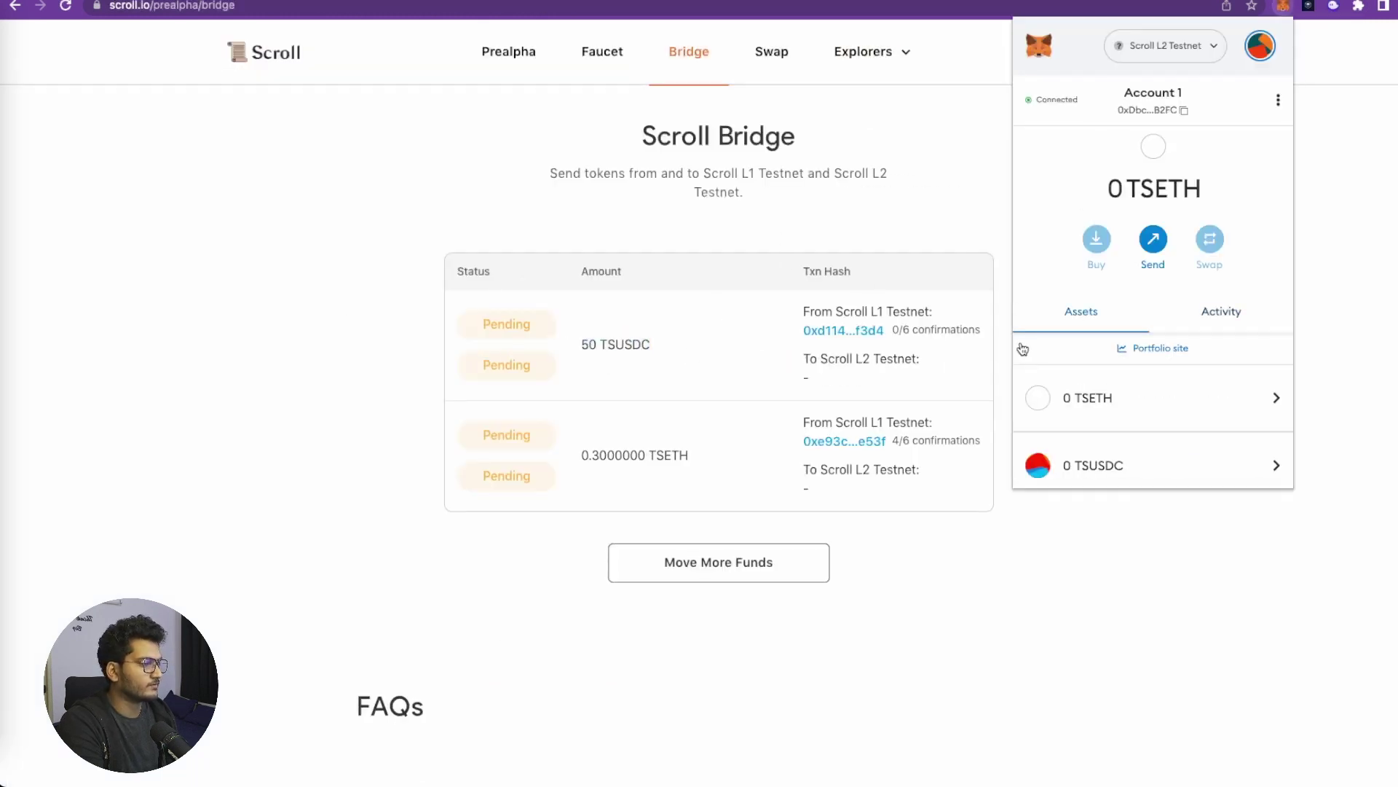
scroll(1024, 348, down, 3)
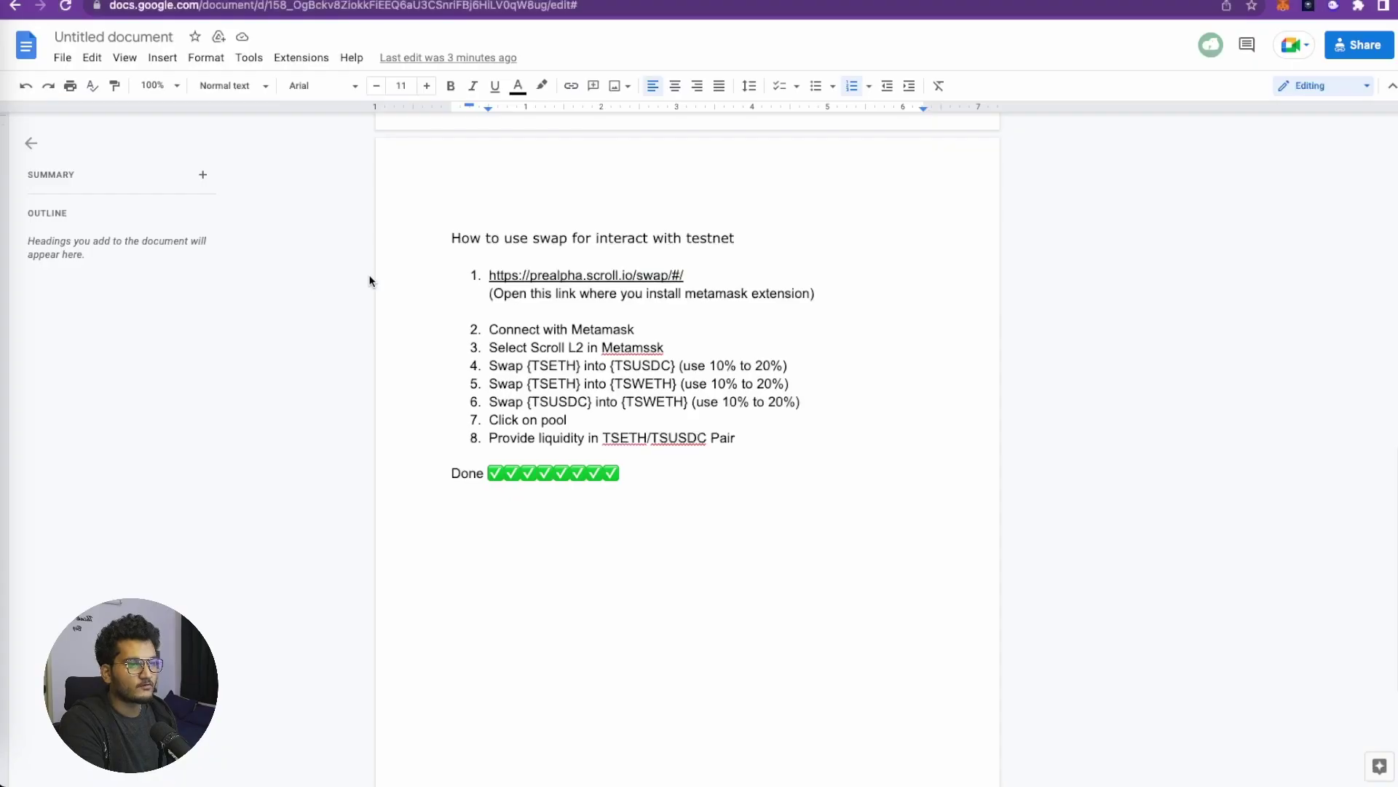
Follow the guide's link to the Scroll prealpha site and open the Swap testing page
drag(521, 223, 674, 239)
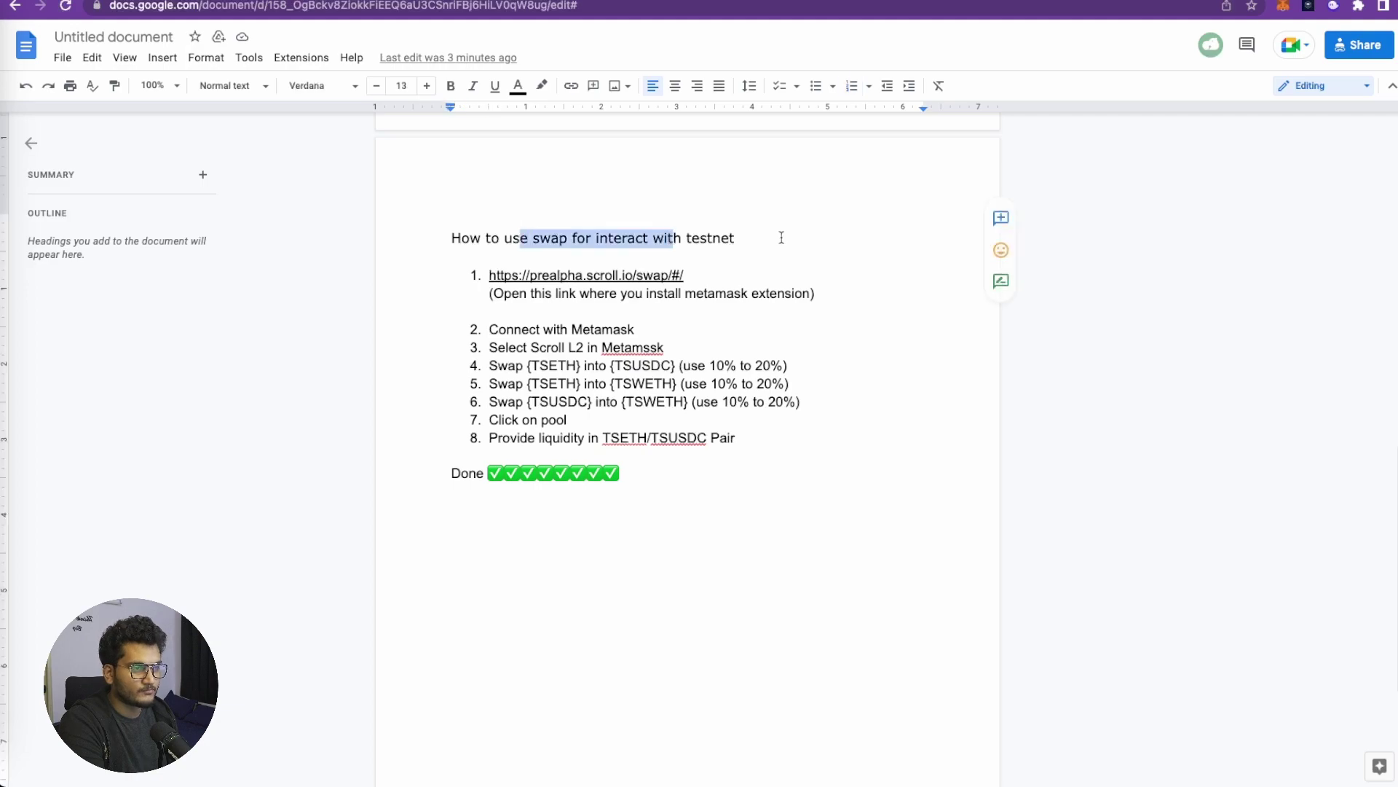
click(607, 277)
click(586, 296)
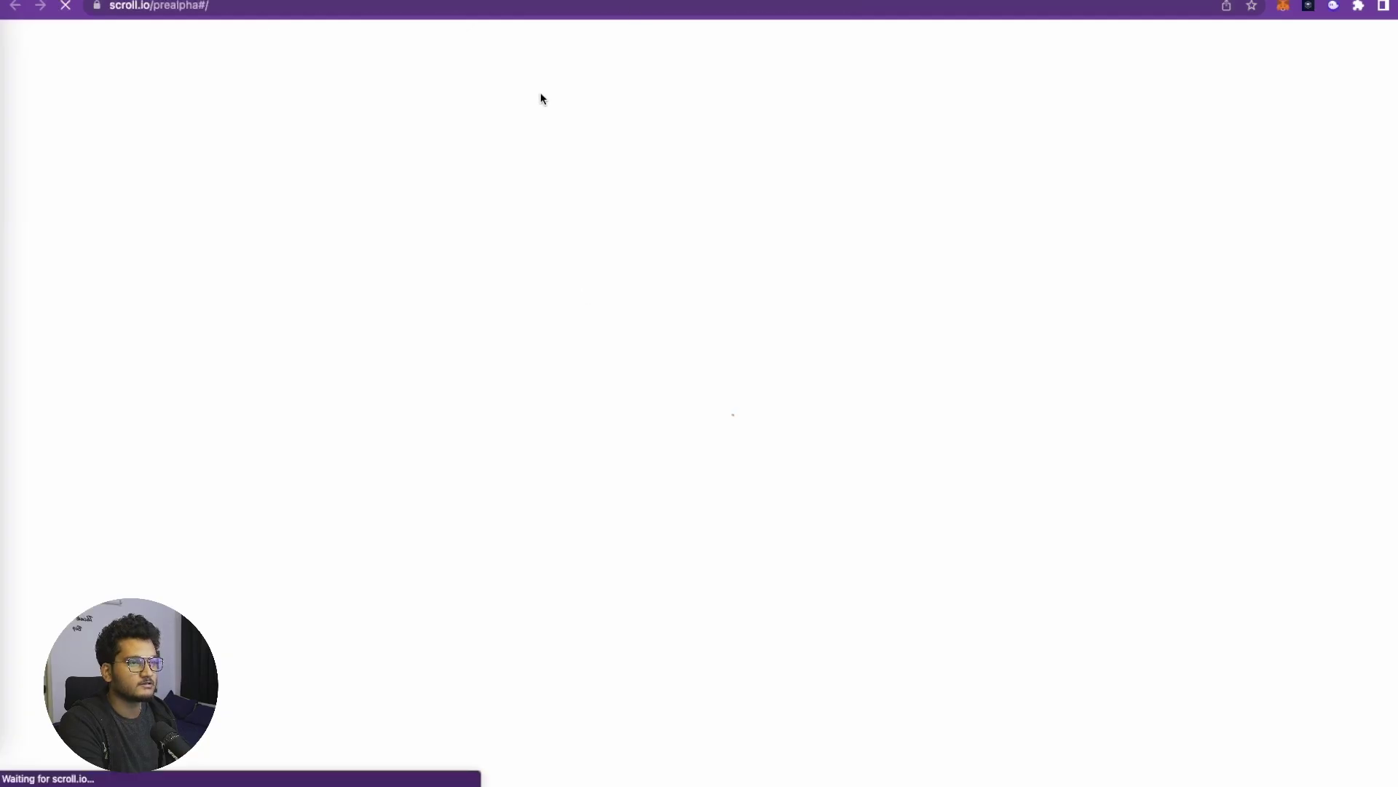
scroll(381, 240, down, 4)
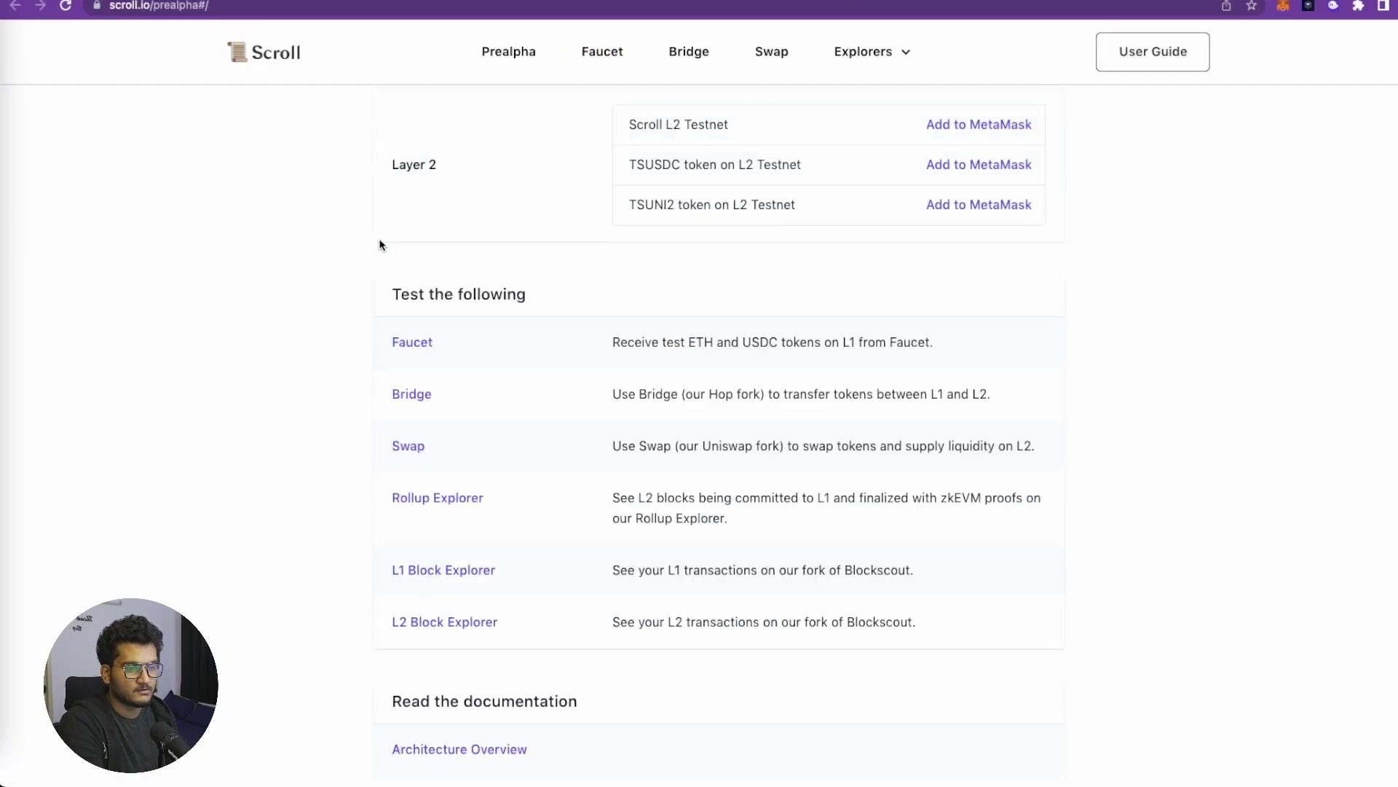
click(408, 442)
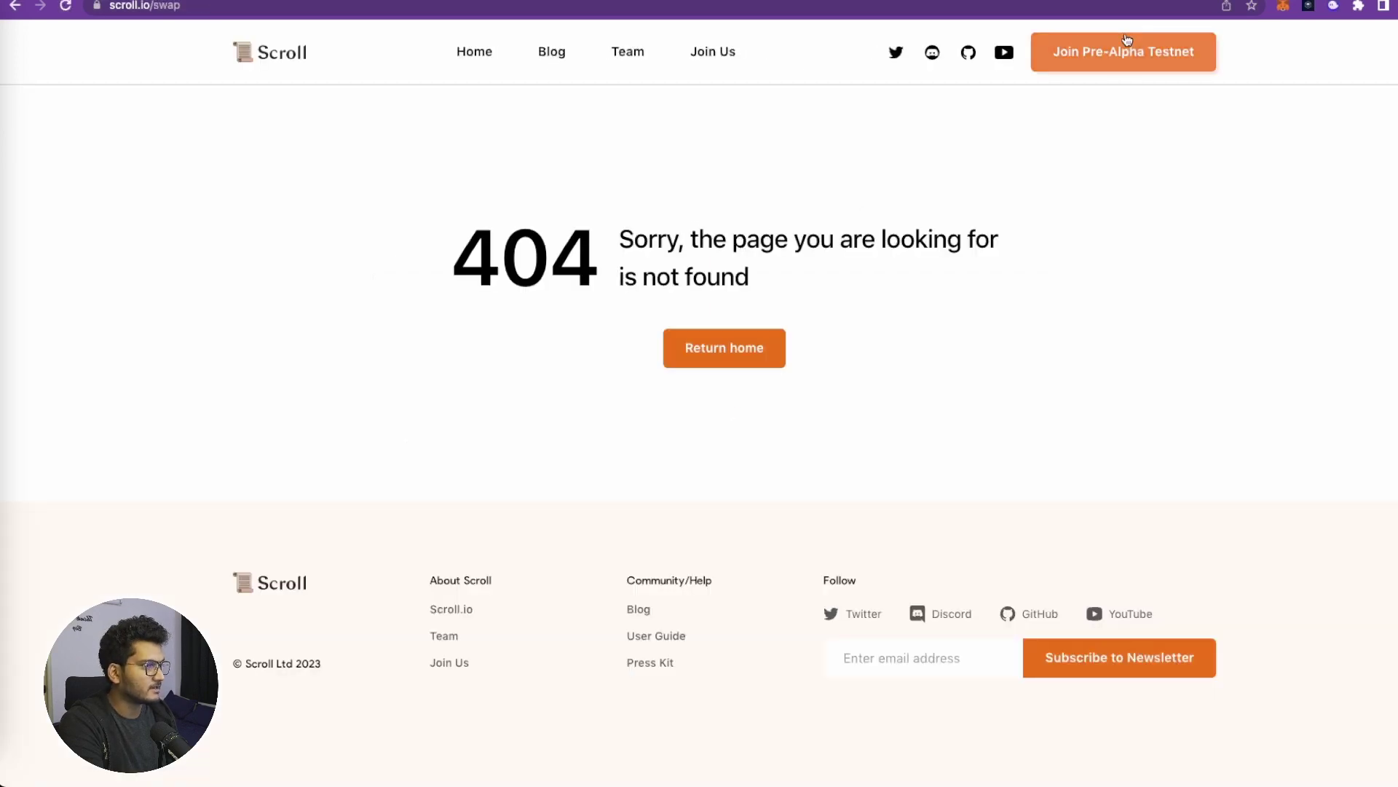
click(1130, 56)
scroll(483, 346, down, 3)
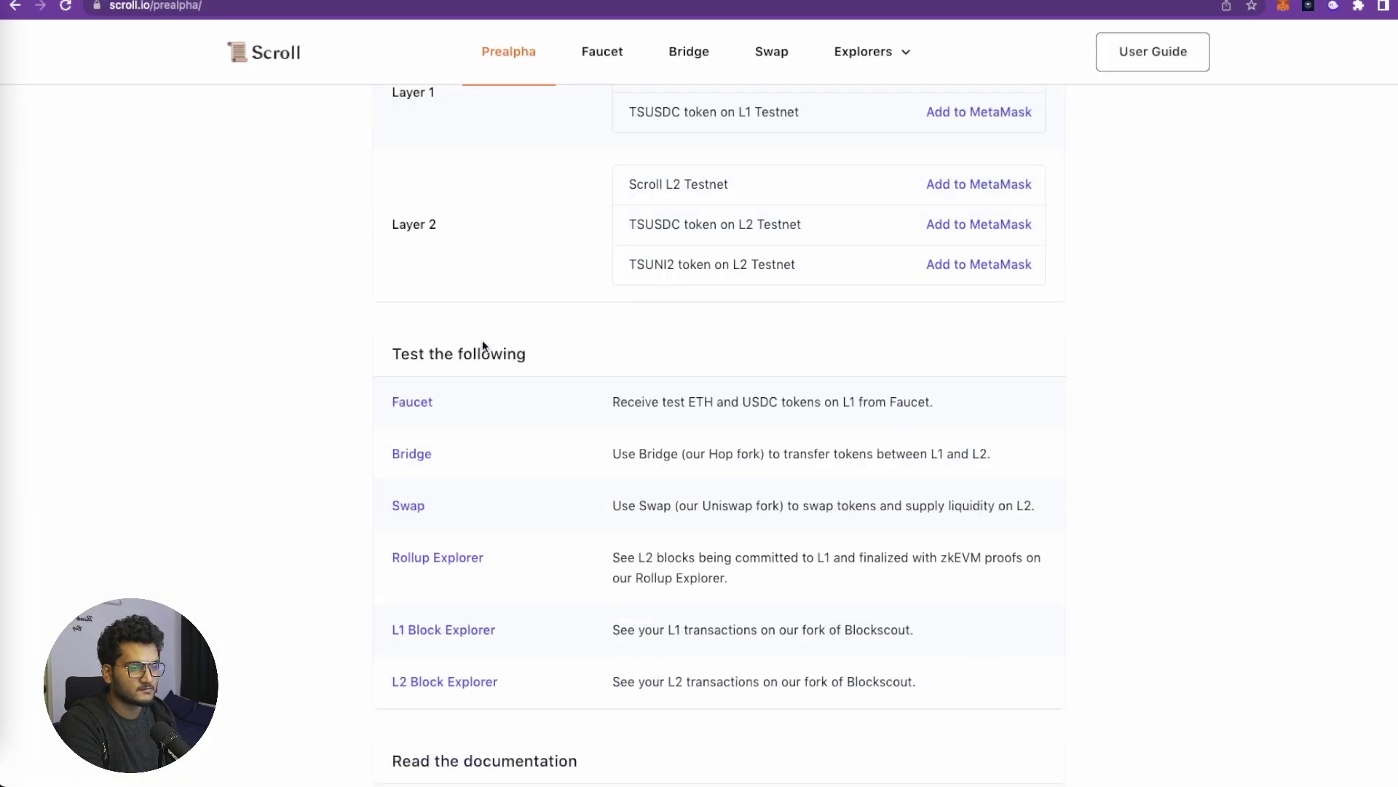
click(408, 505)
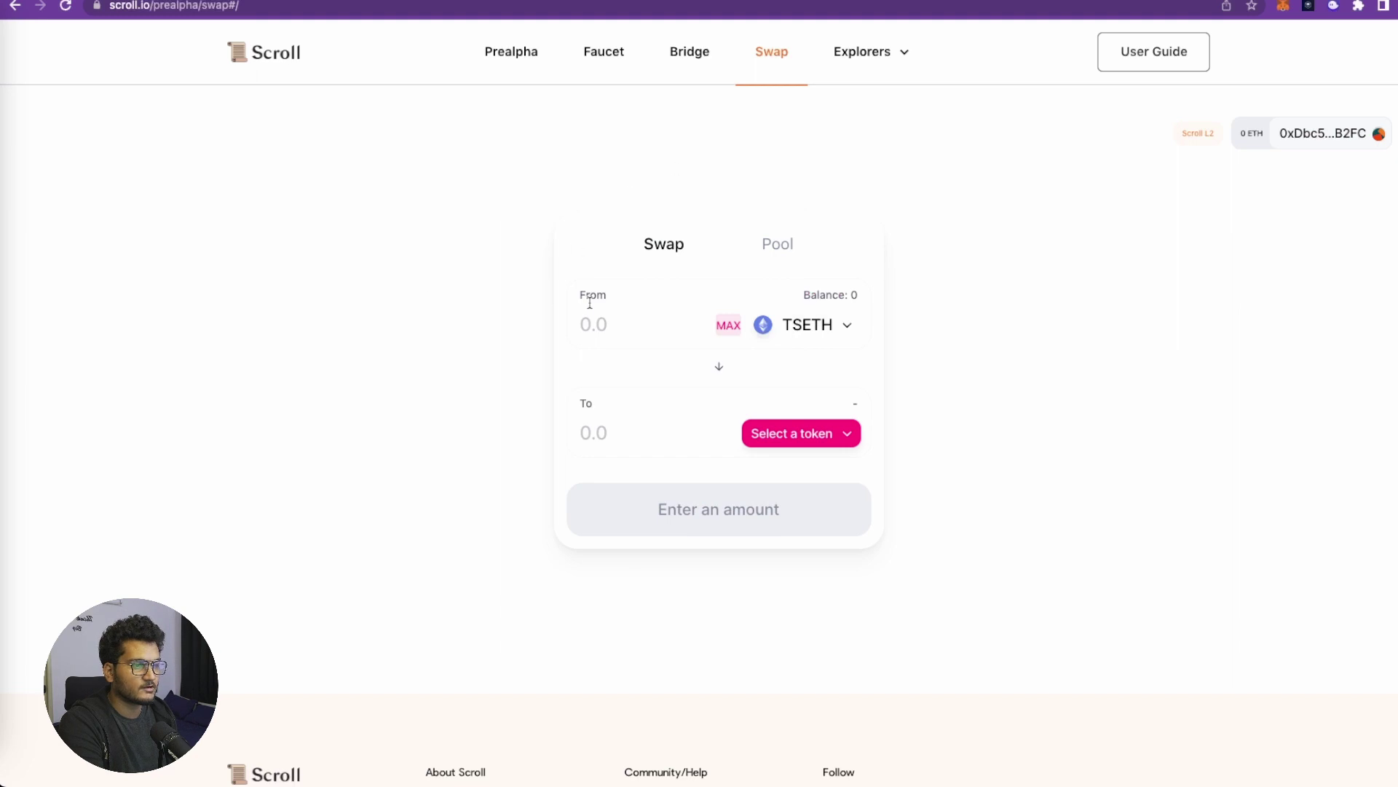
Review the guide's connect and select Scroll L2 steps, checking the wallet's network
key(ctrl+Tab)
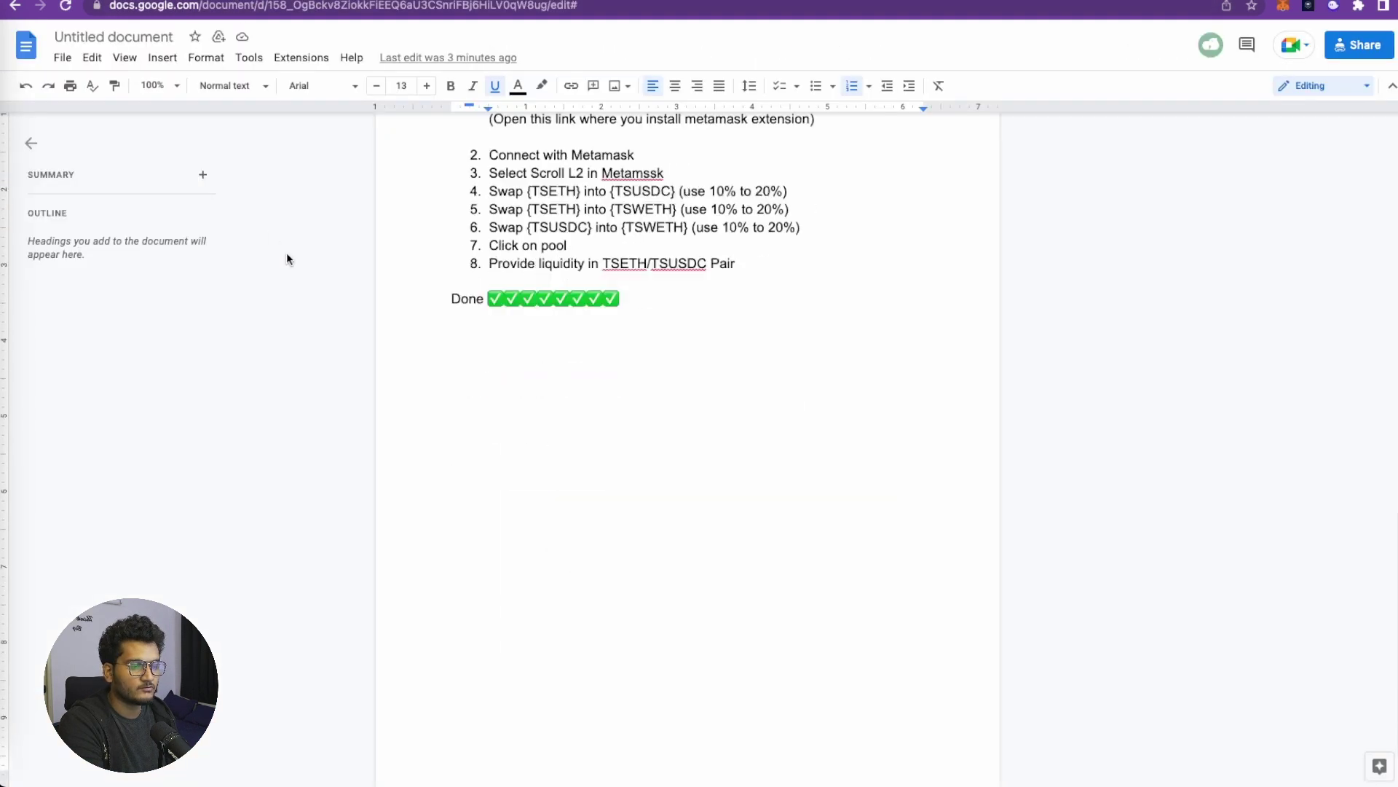
drag(494, 341, 635, 340)
drag(495, 356, 624, 357)
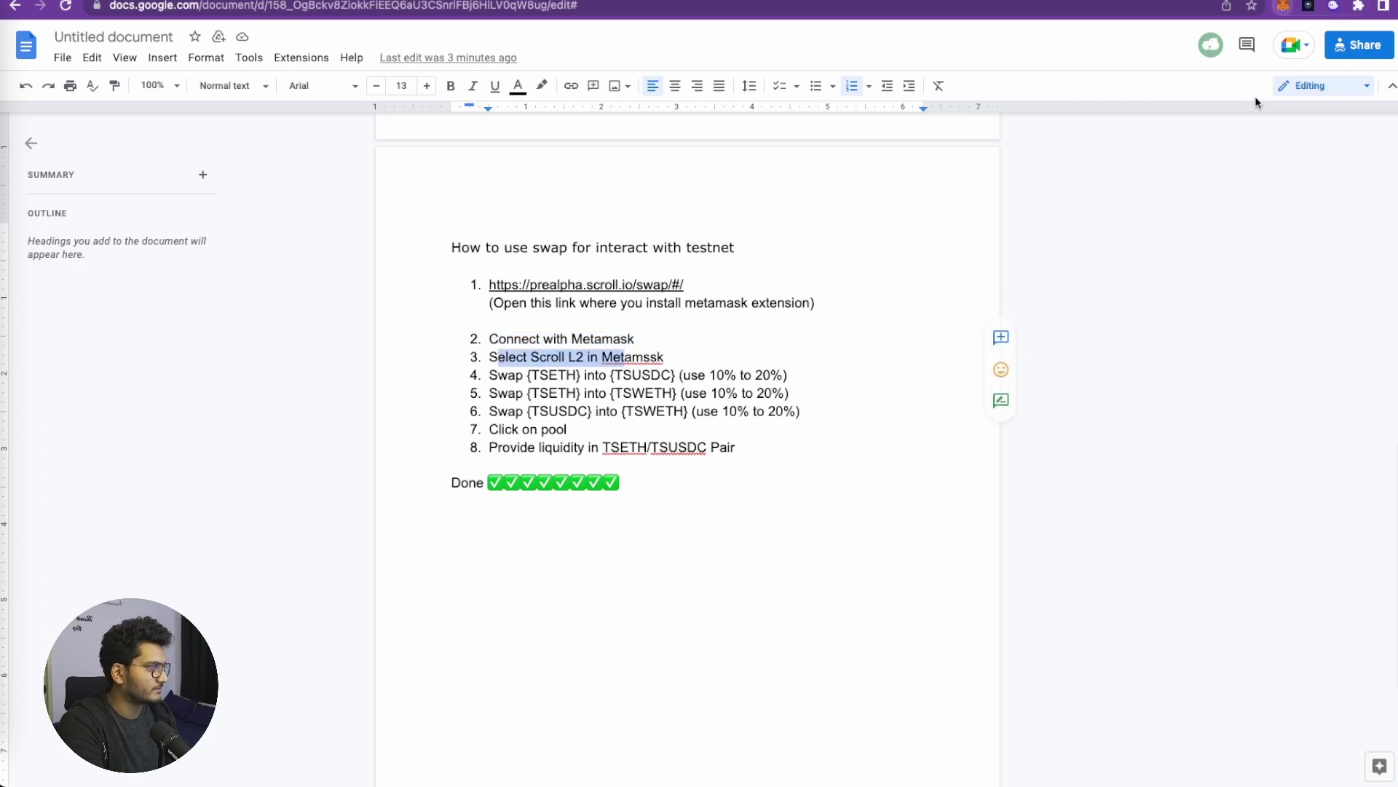
click(1177, 49)
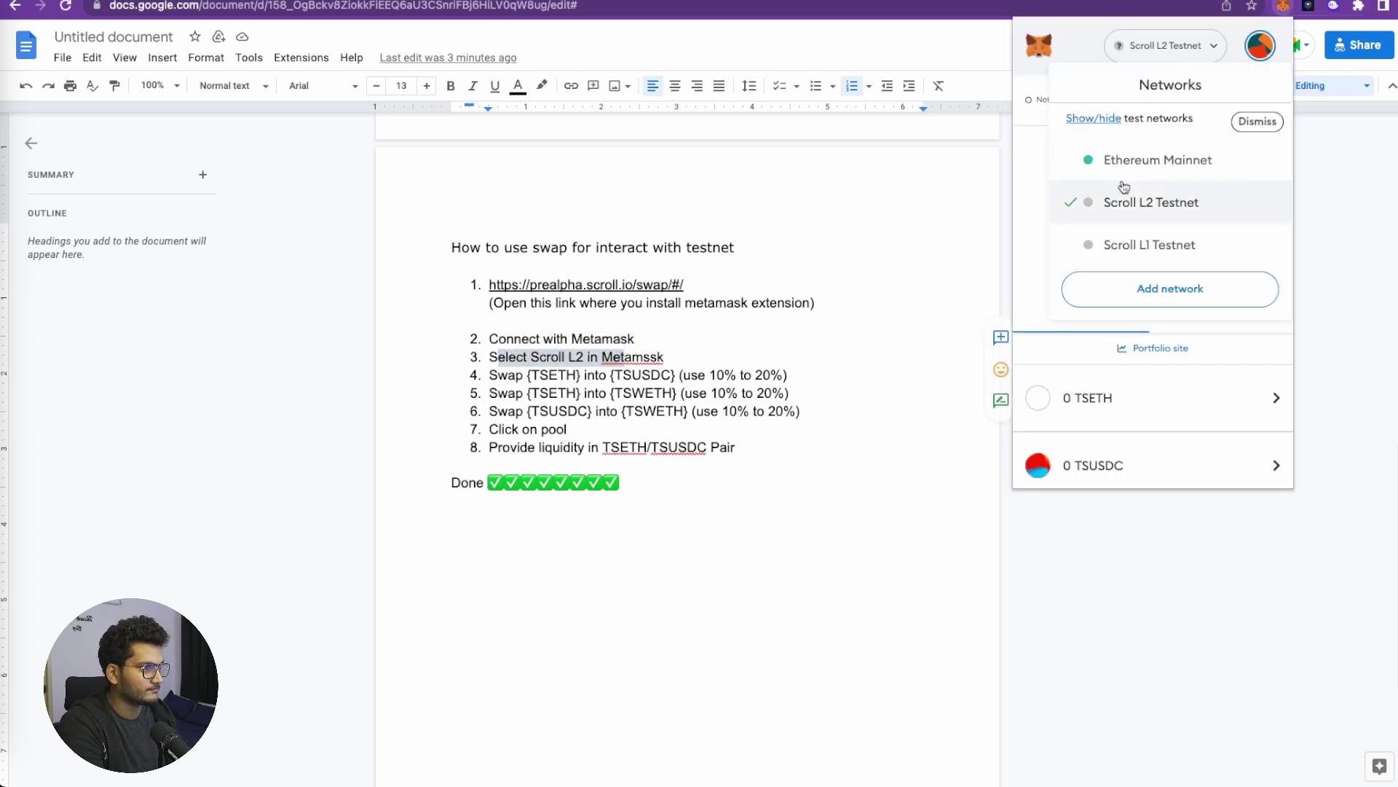
click(912, 458)
click(511, 391)
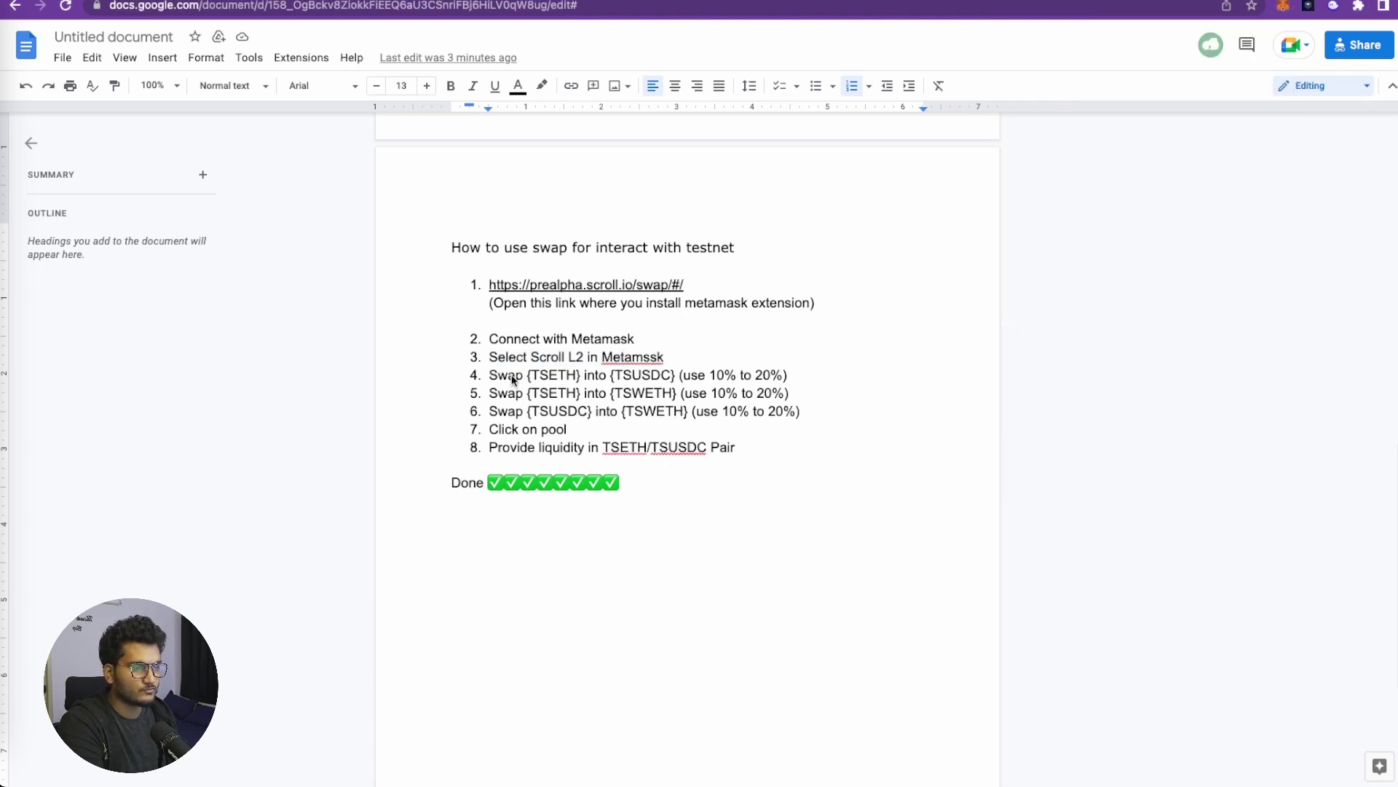
Review the swap steps, including TSETH to TSWETH, through the liquidity step
drag(527, 374, 786, 379)
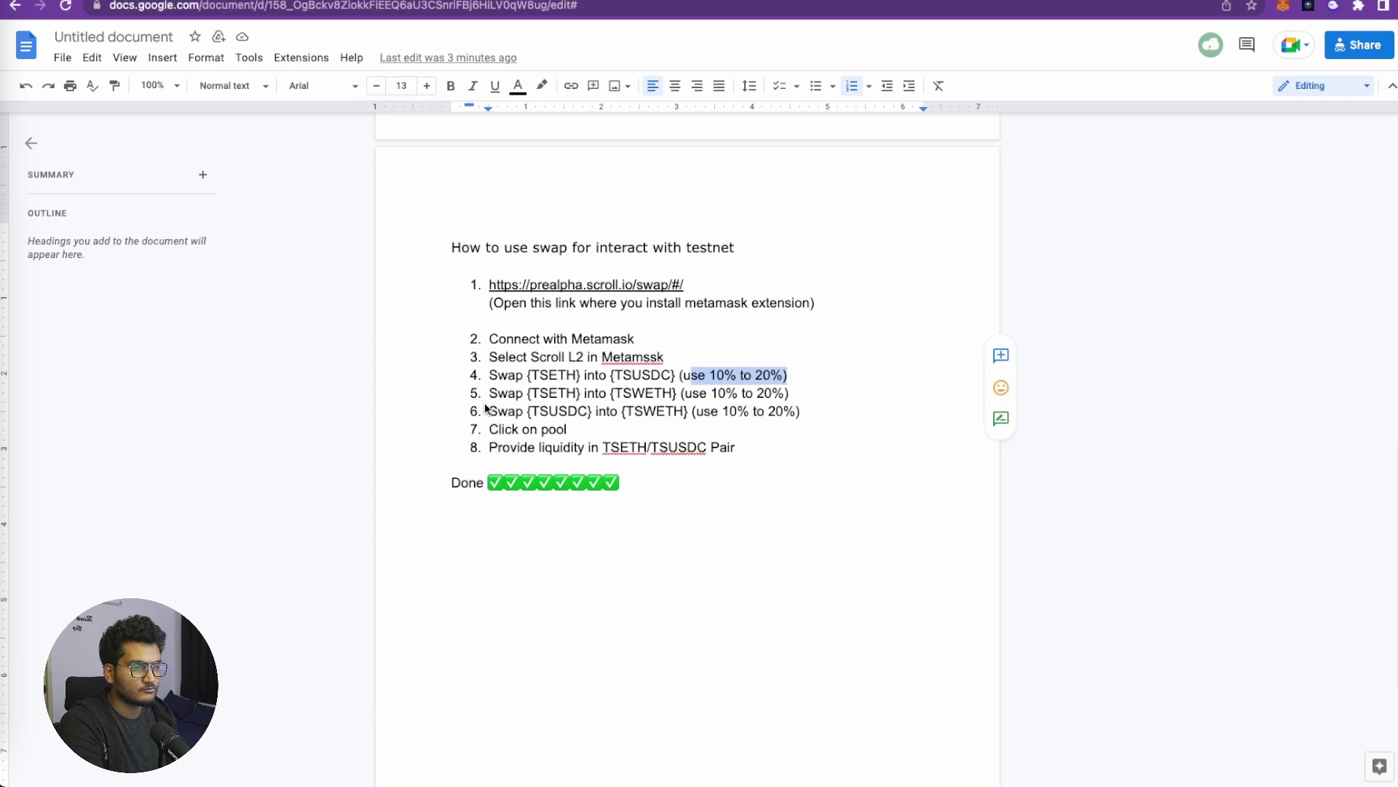
mouse_move(524, 395)
mouse_down()
mouse_move(681, 394)
mouse_move(543, 412)
mouse_up()
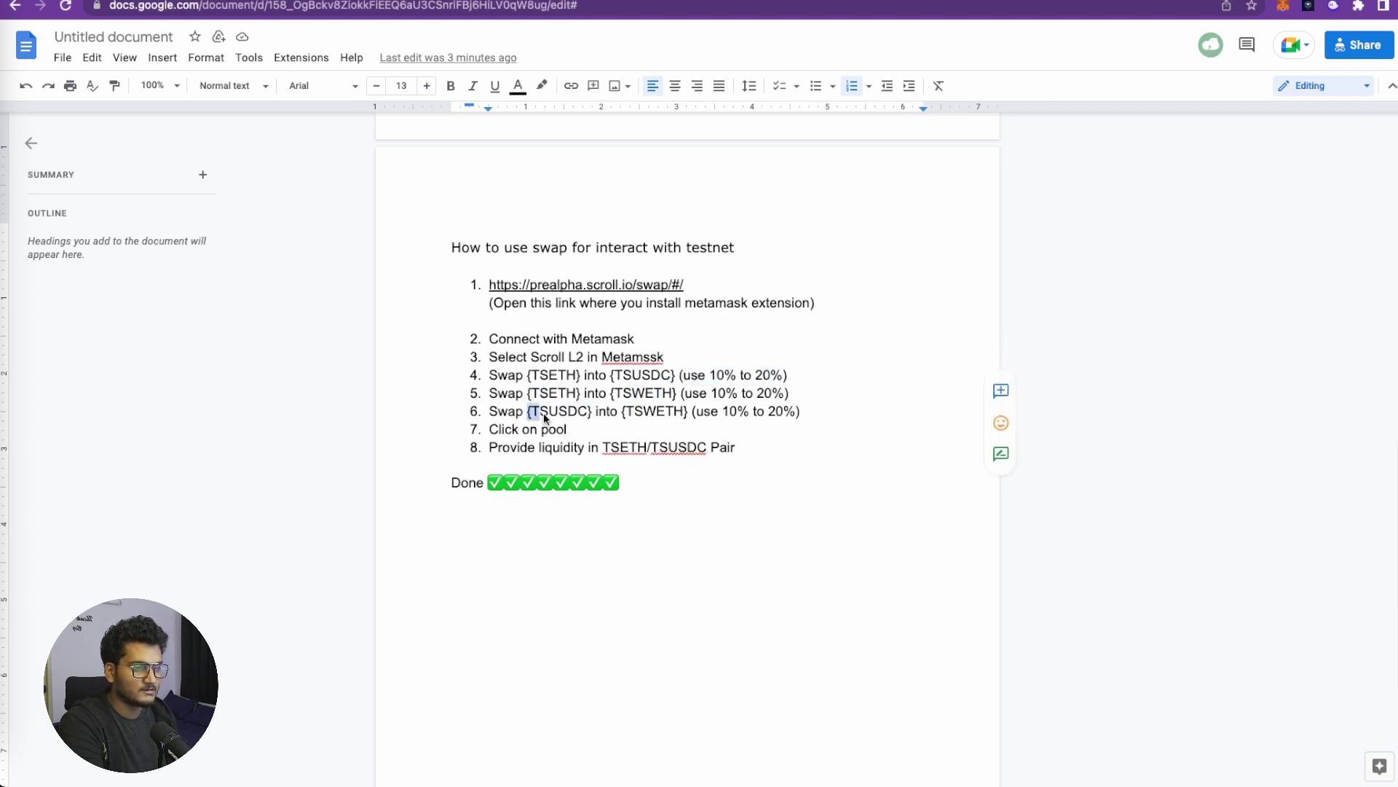
click(622, 412)
scroll(688, 414, down, 1)
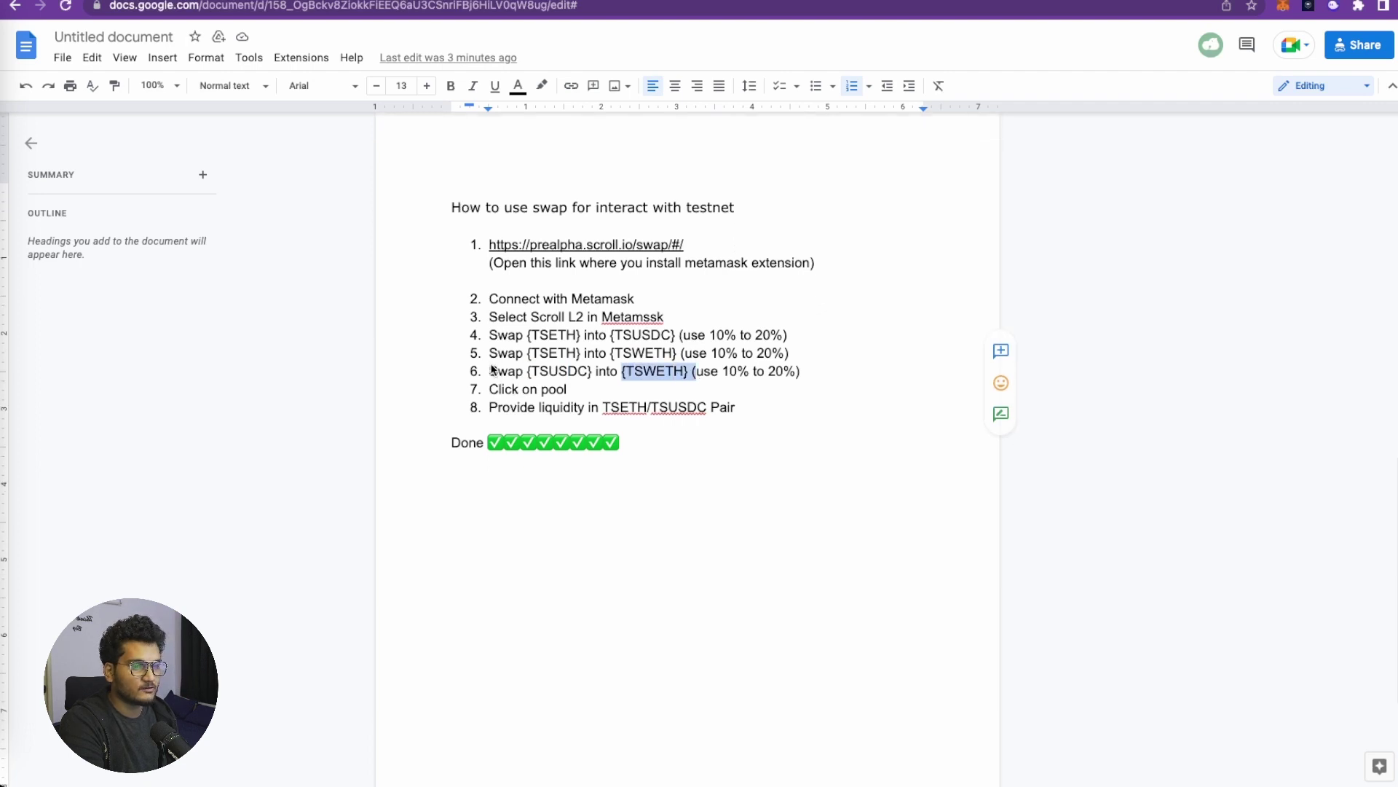
scroll(737, 411, down, 2)
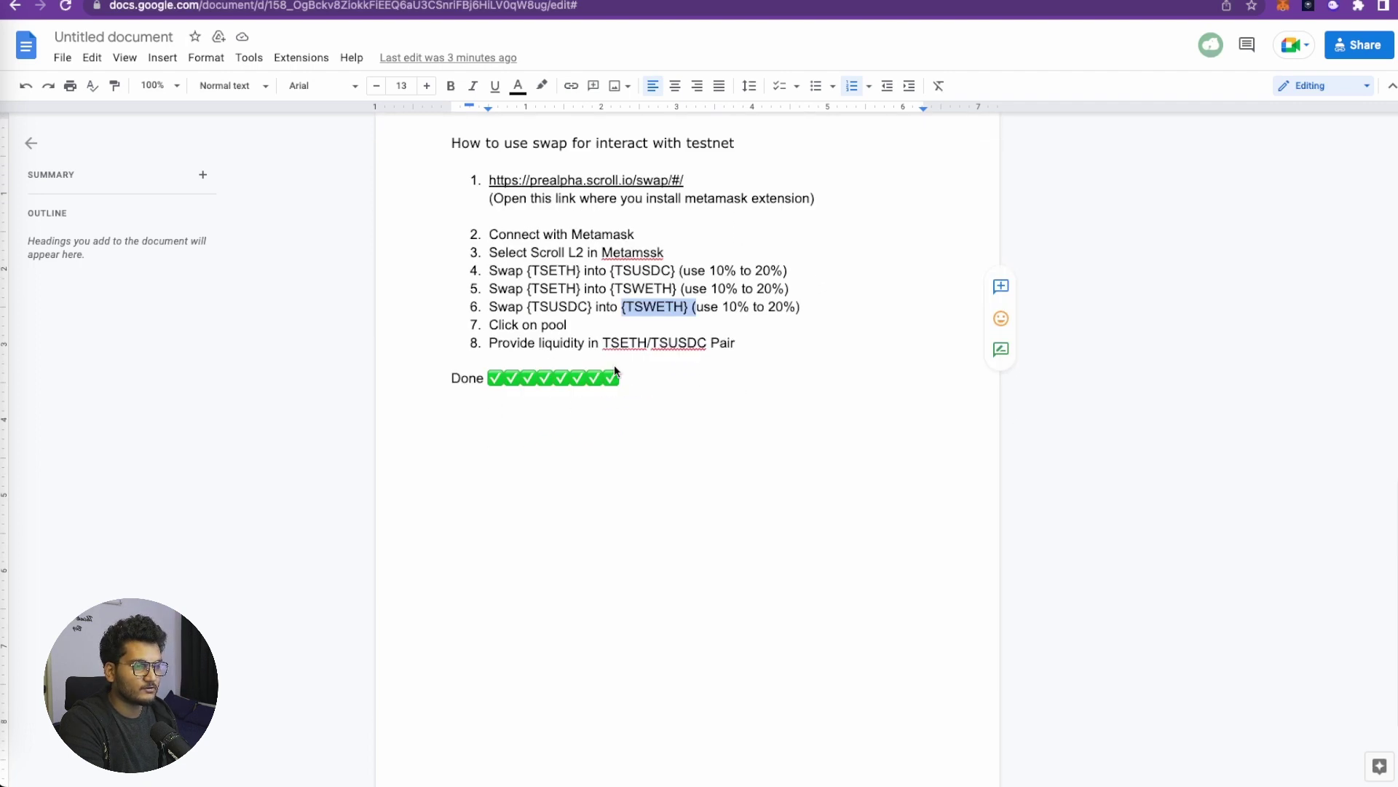
scroll(783, 356, up, 5)
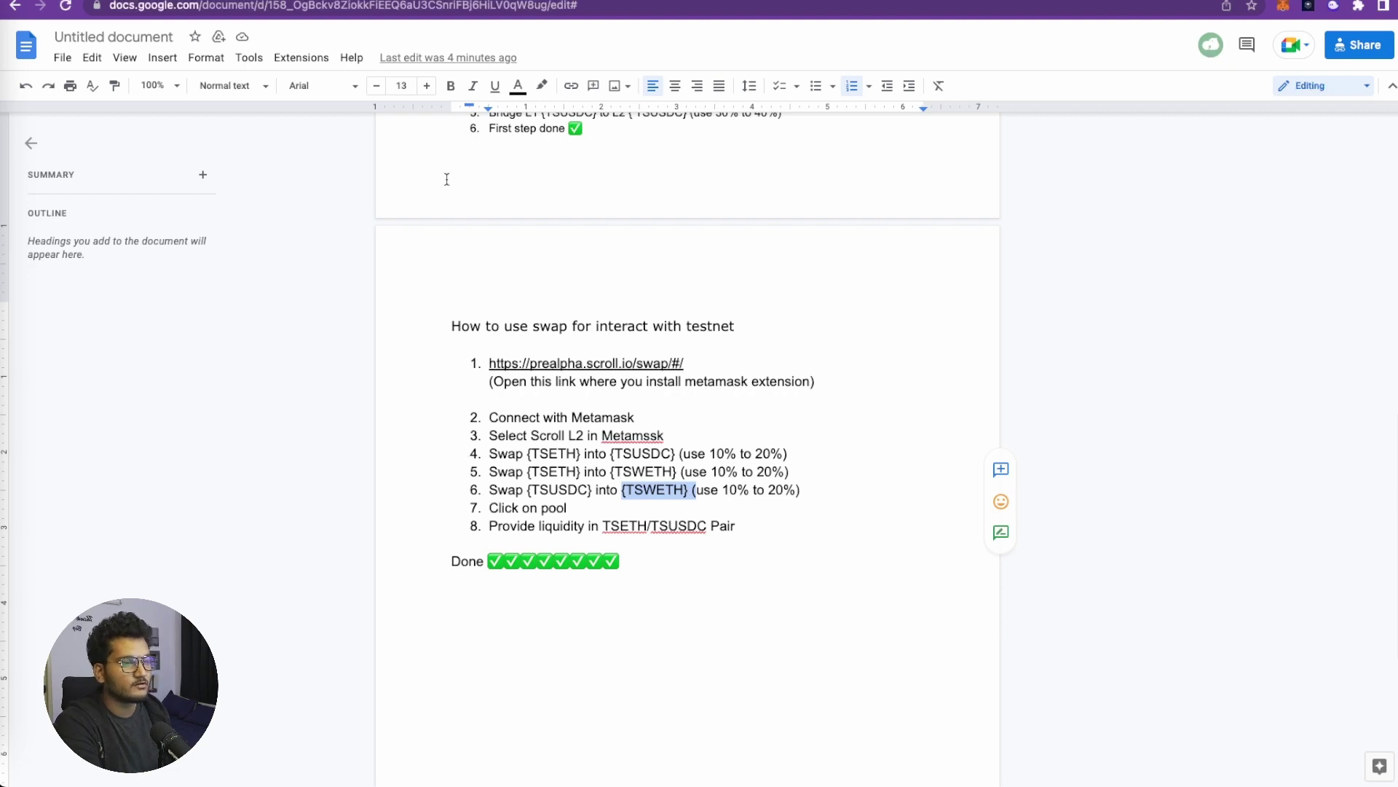
click(611, 417)
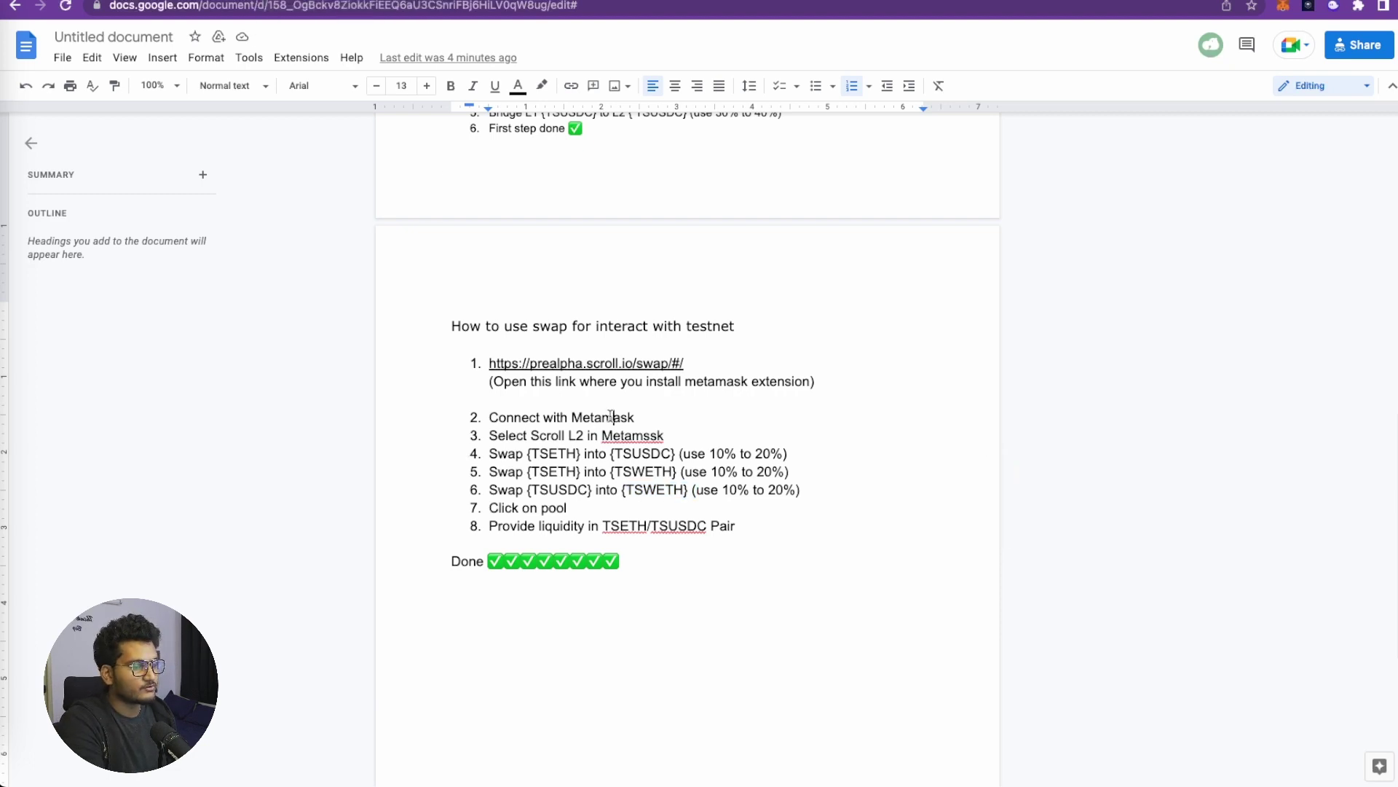
Check the wallet balances and highlight TSETH in step 4 of the guide
click(1283, 6)
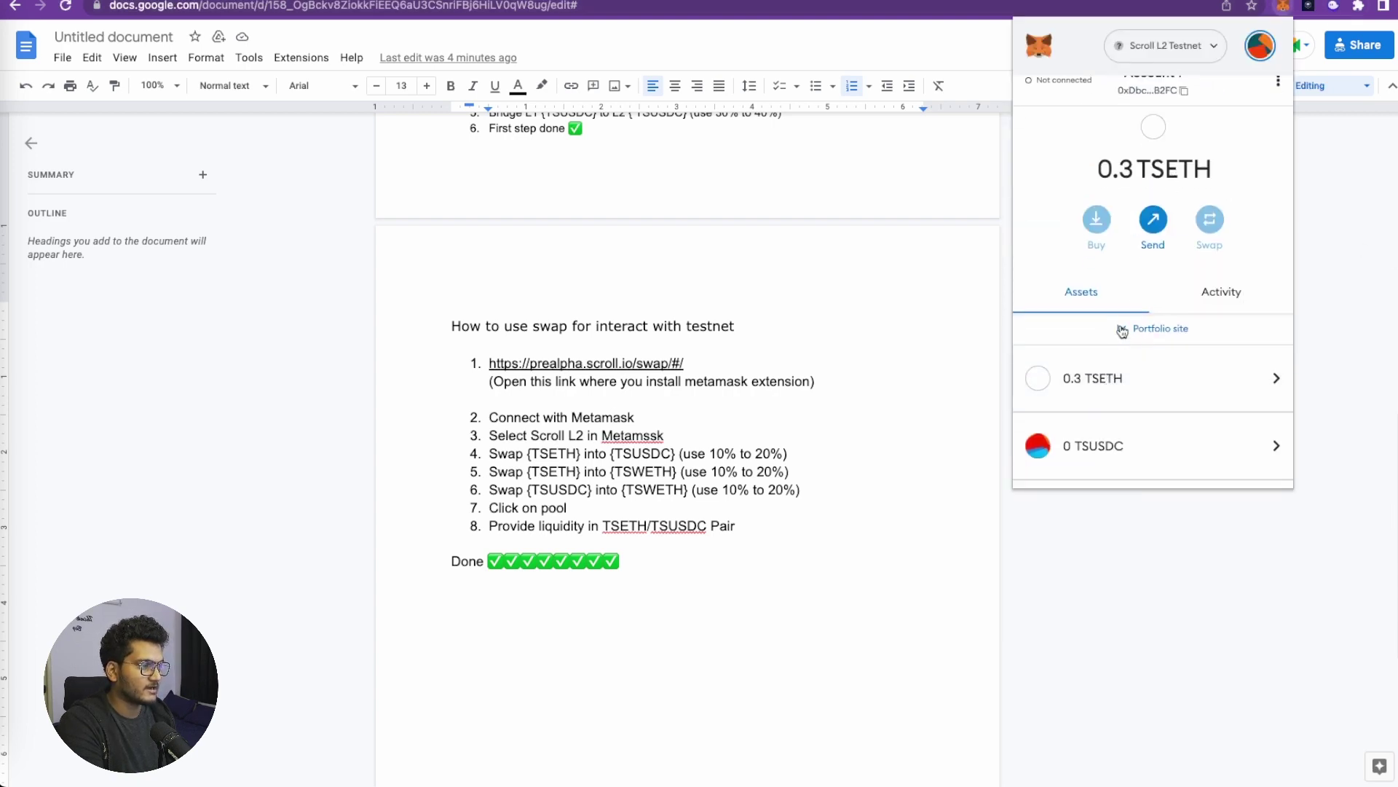
click(586, 469)
drag(528, 455, 664, 459)
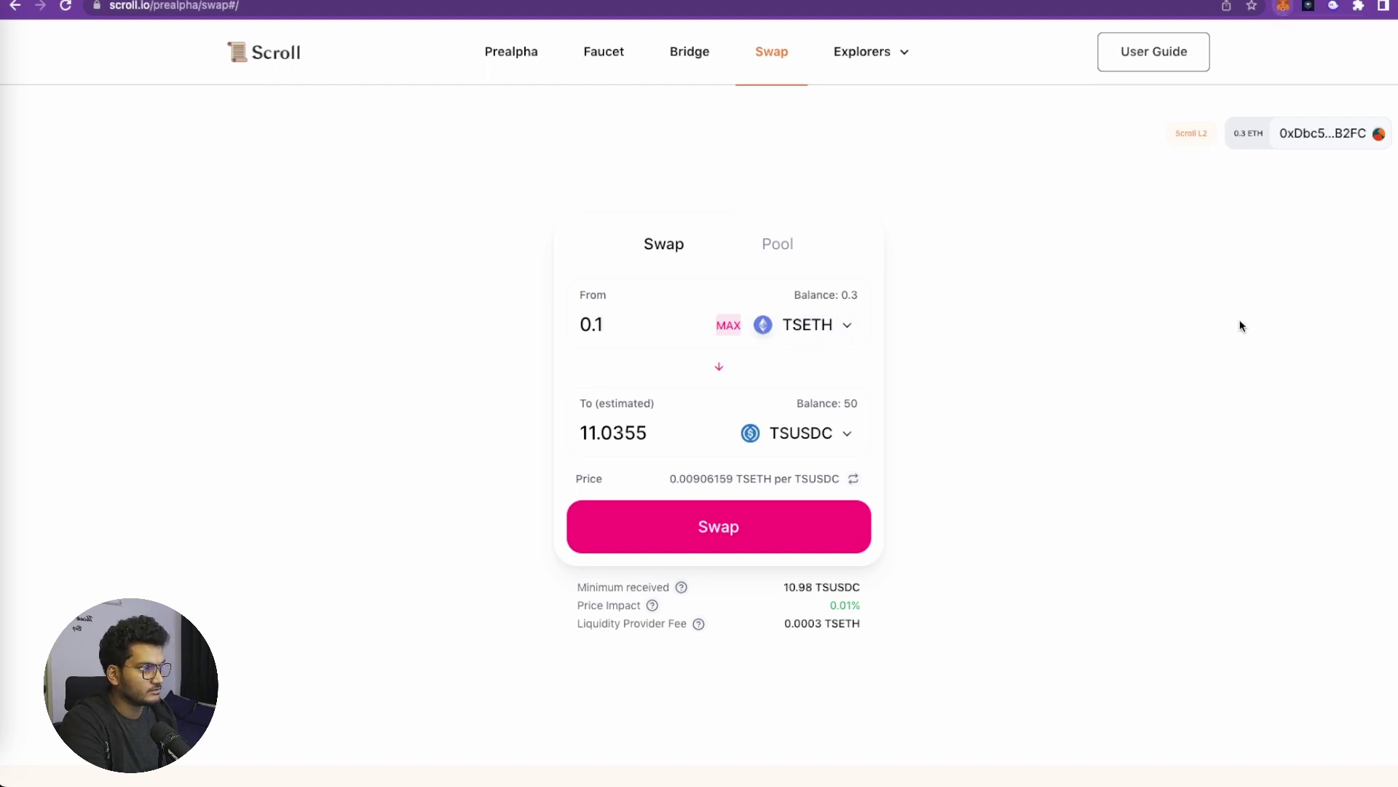
key(alt+shift+m)
click(931, 408)
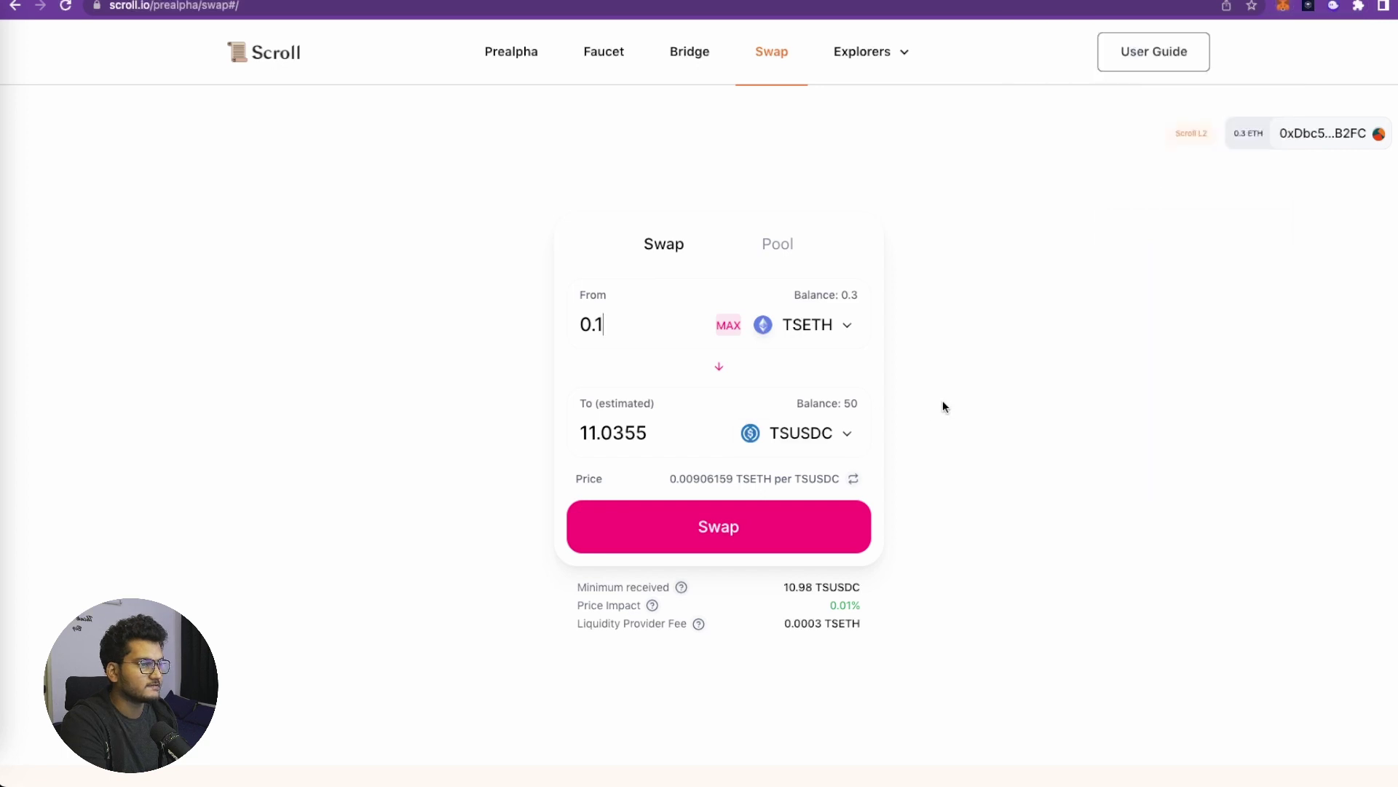
Swap 0.1 TSETH for about 11.06 TSUSDC, approving the transaction in MetaMask
click(740, 516)
click(721, 542)
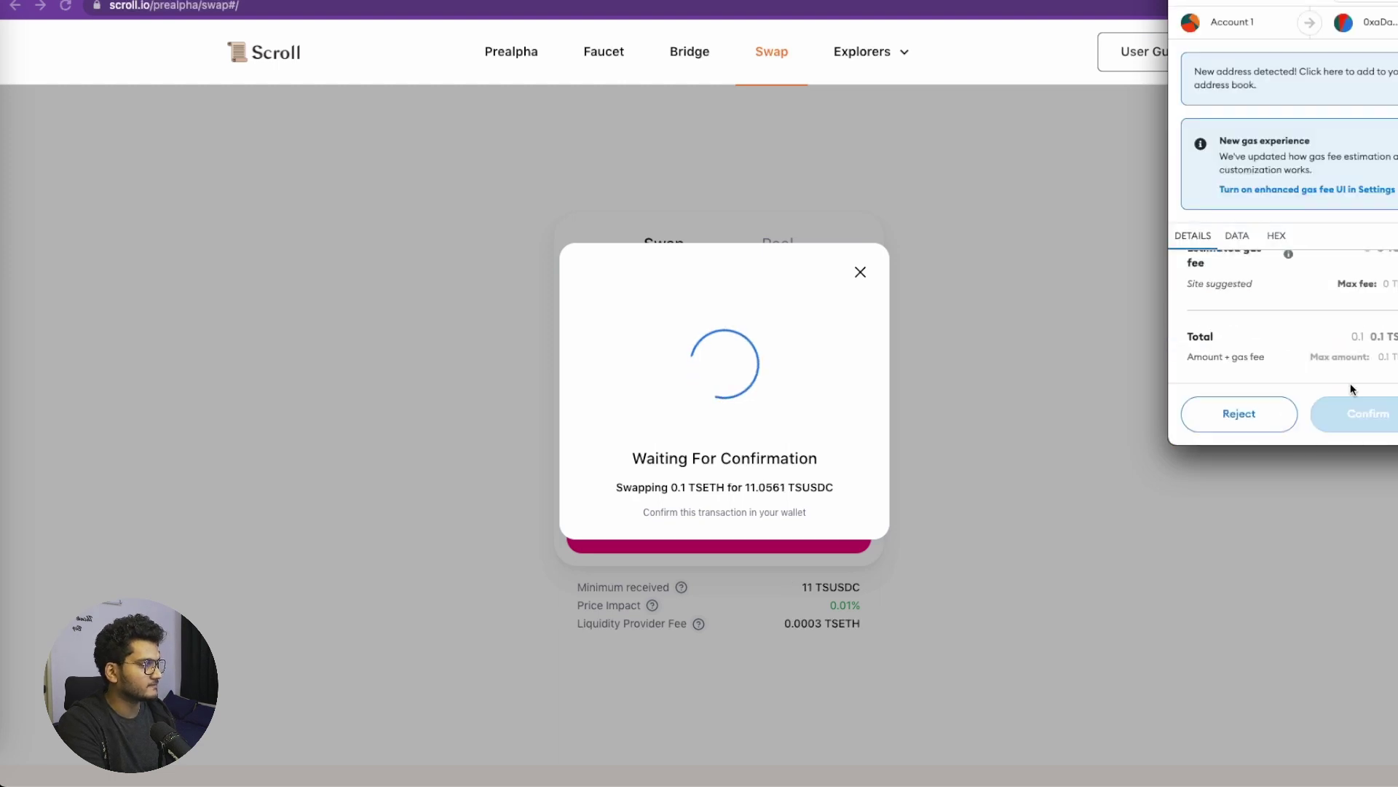
click(1376, 421)
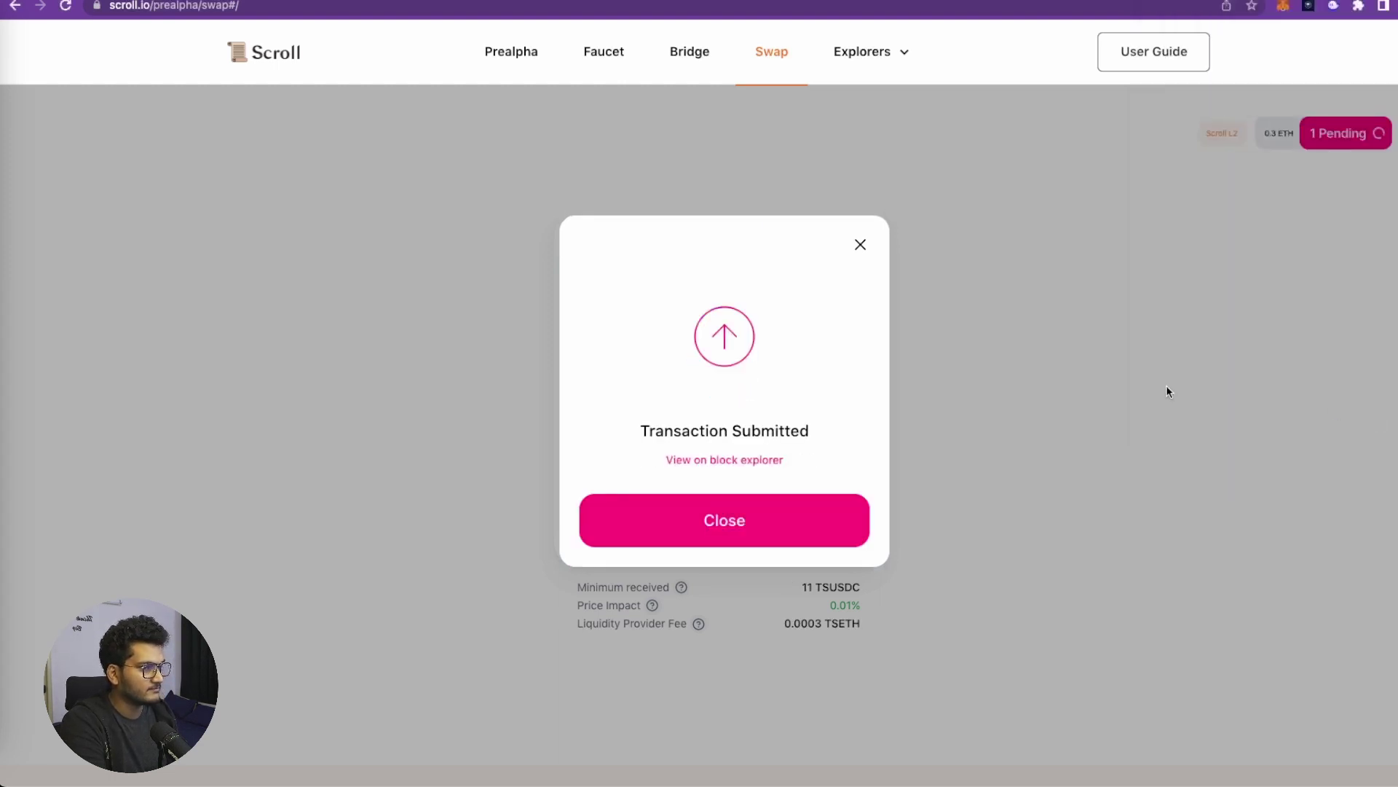
click(861, 246)
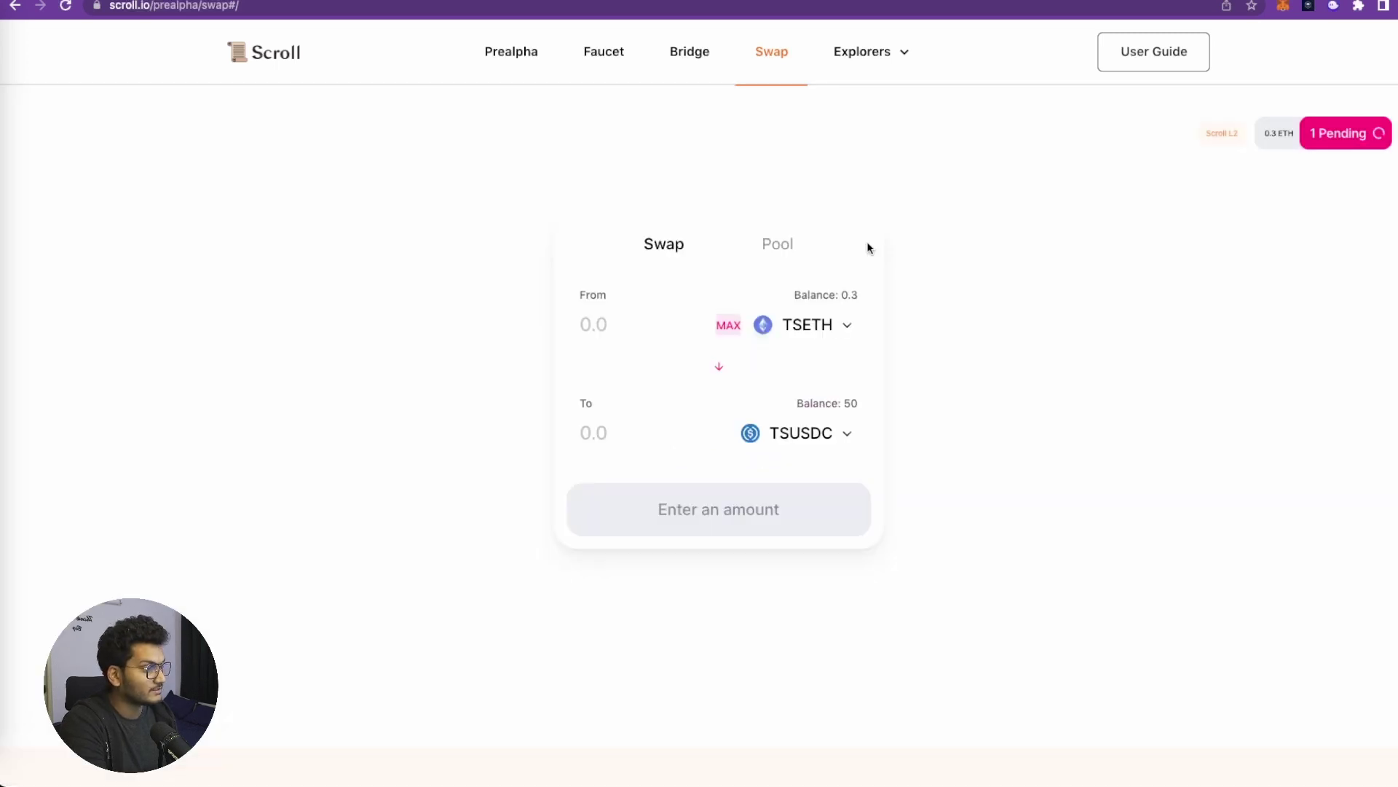
Highlight the TSETH-to-TSWETH wrap step in the guide document
key(ctrl+Tab)
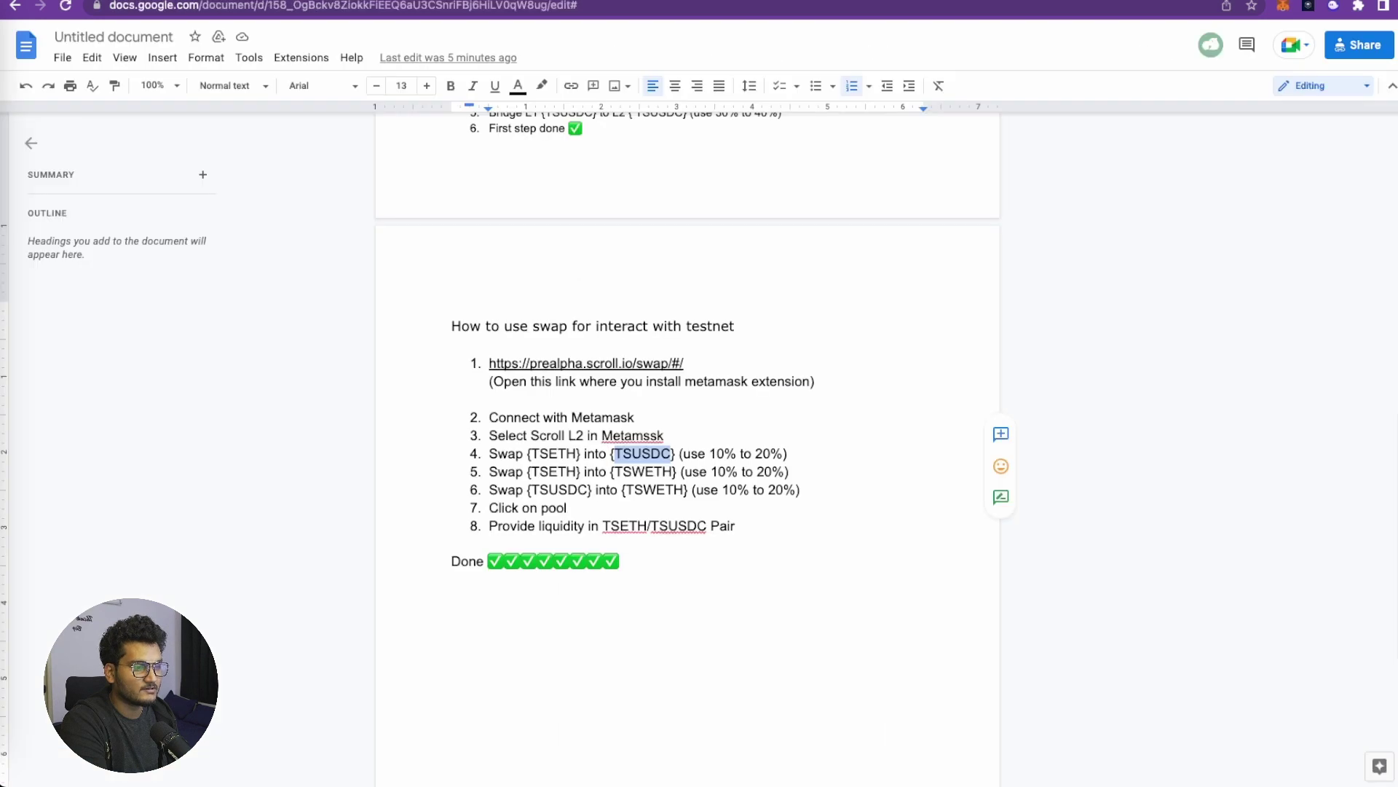
drag(489, 472, 685, 484)
key(ctrl+shift+Tab)
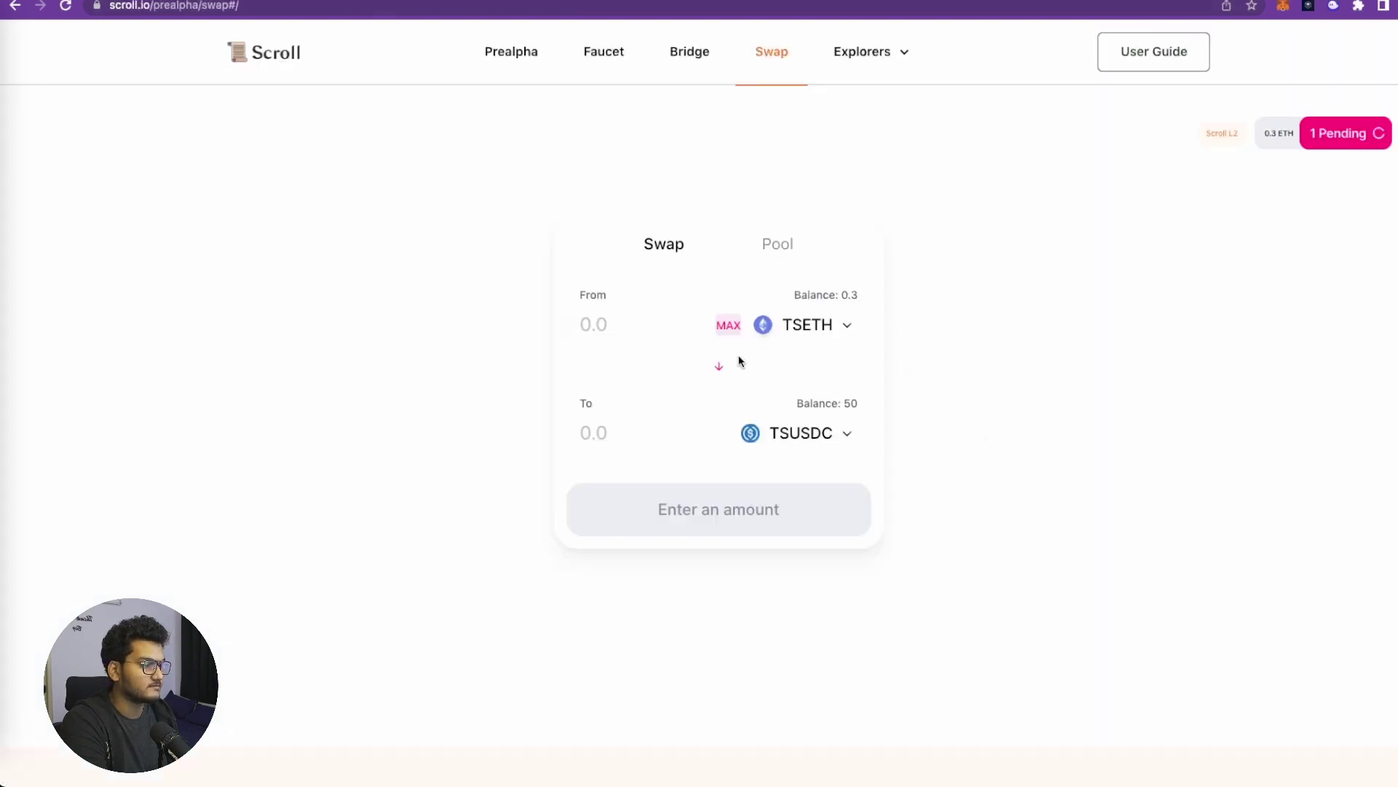
Wrap 0.1 TSETH into TSWETH, then highlight guide step 6 on swapping TSUSDC into TSWETH
click(768, 423)
click(743, 309)
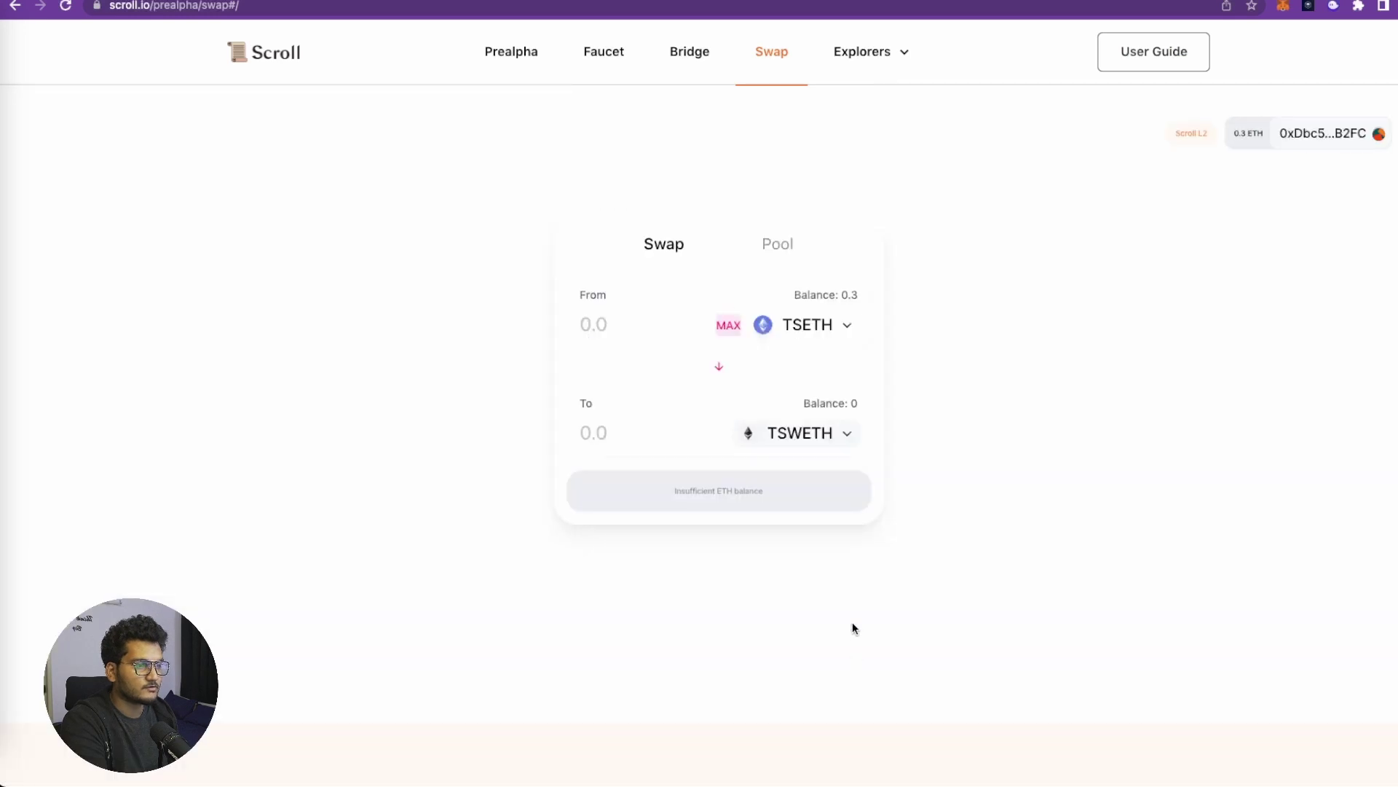
click(639, 332)
text(0.1)
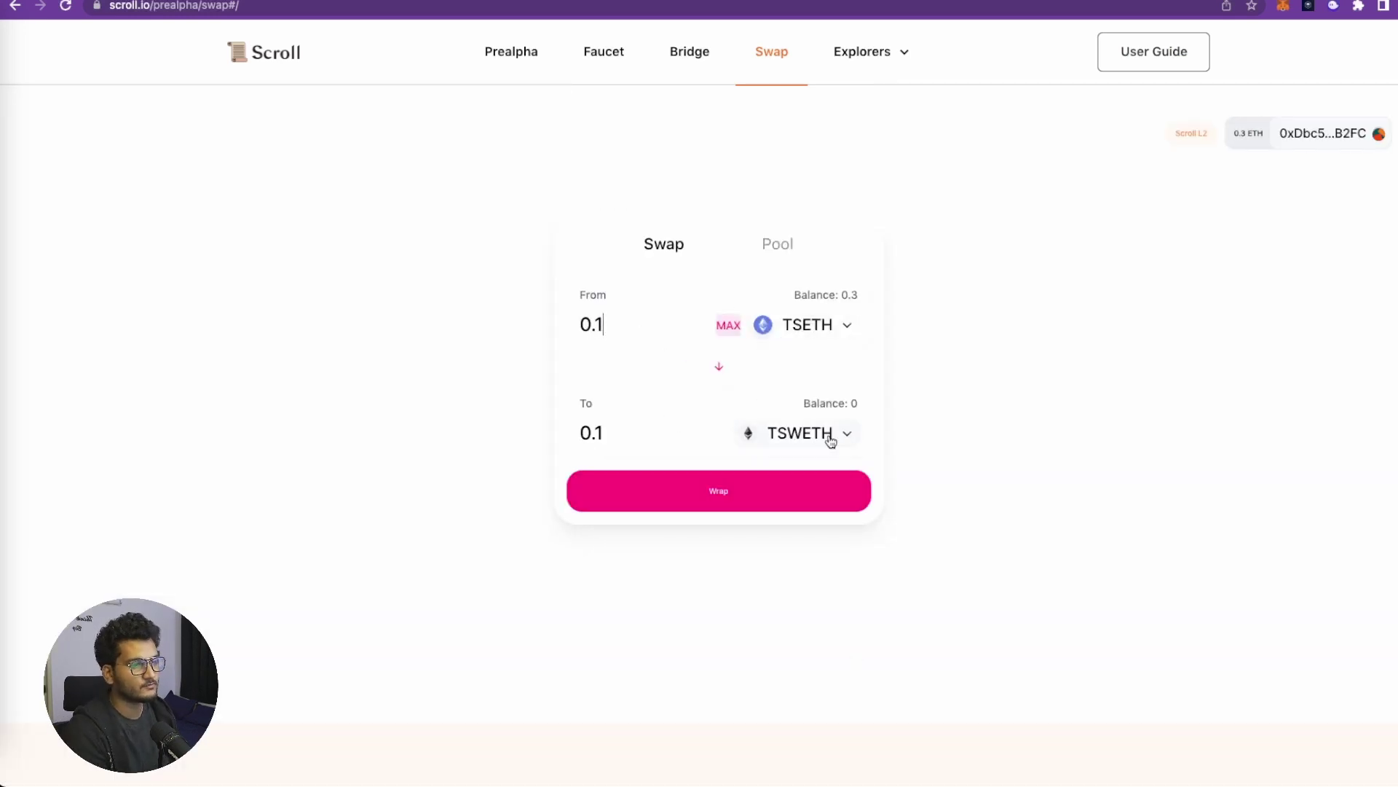
click(743, 490)
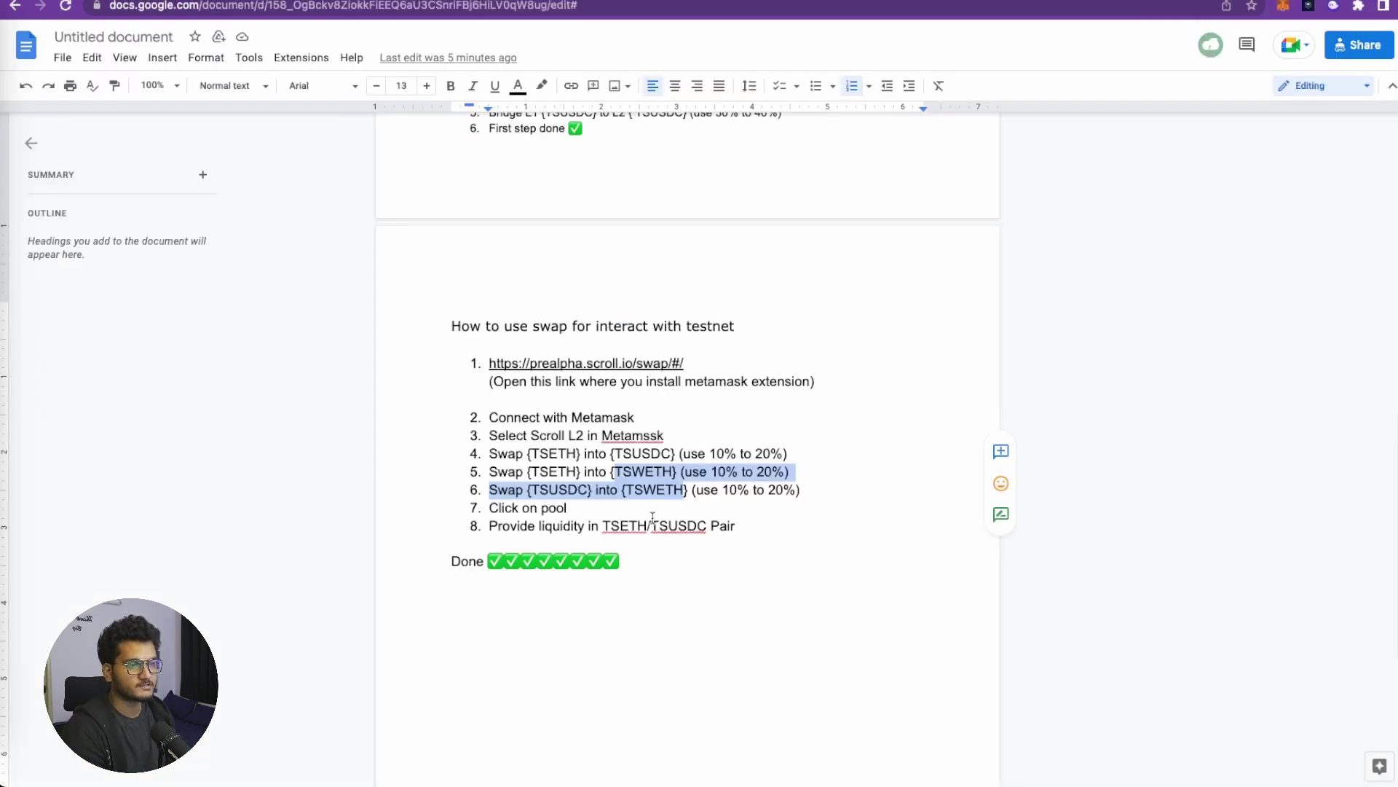
key(Left)
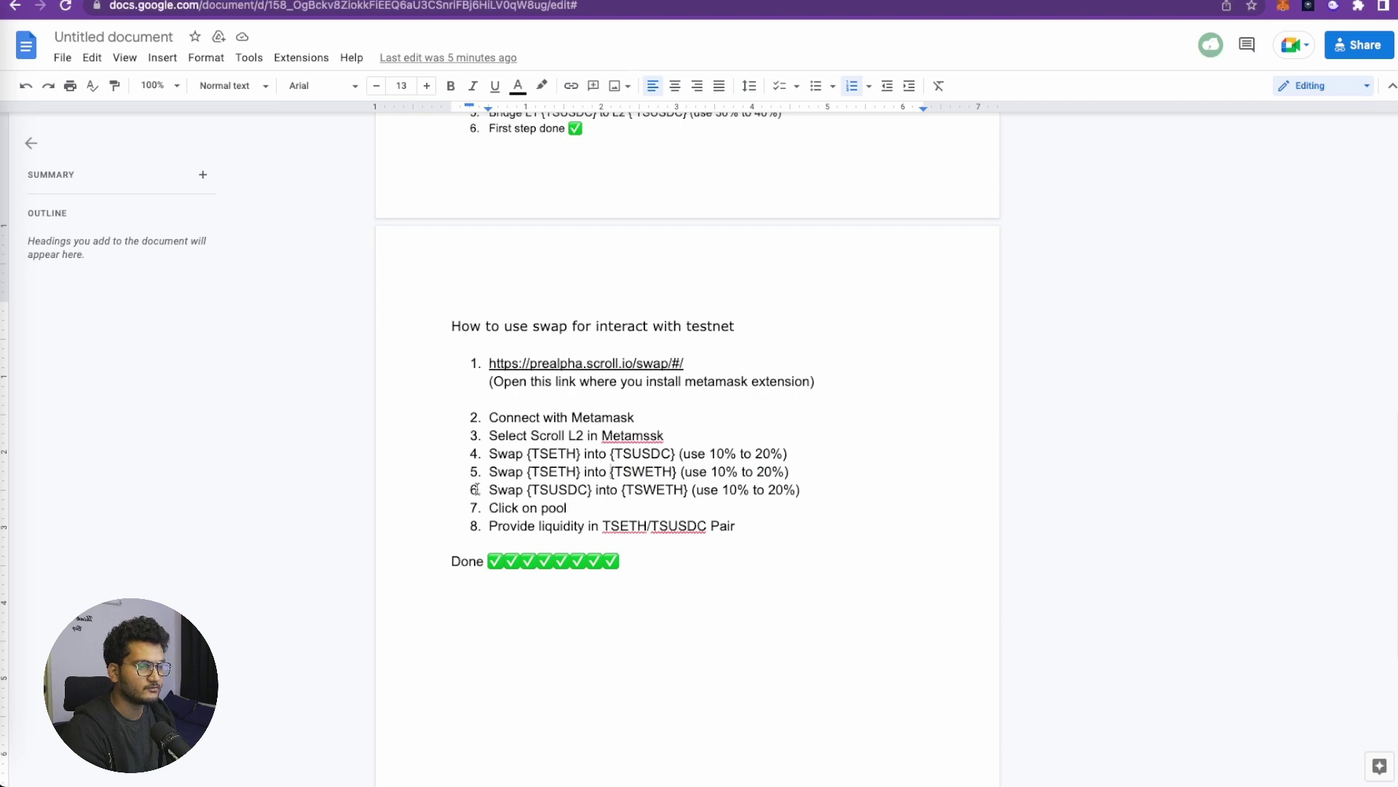
drag(477, 489, 674, 497)
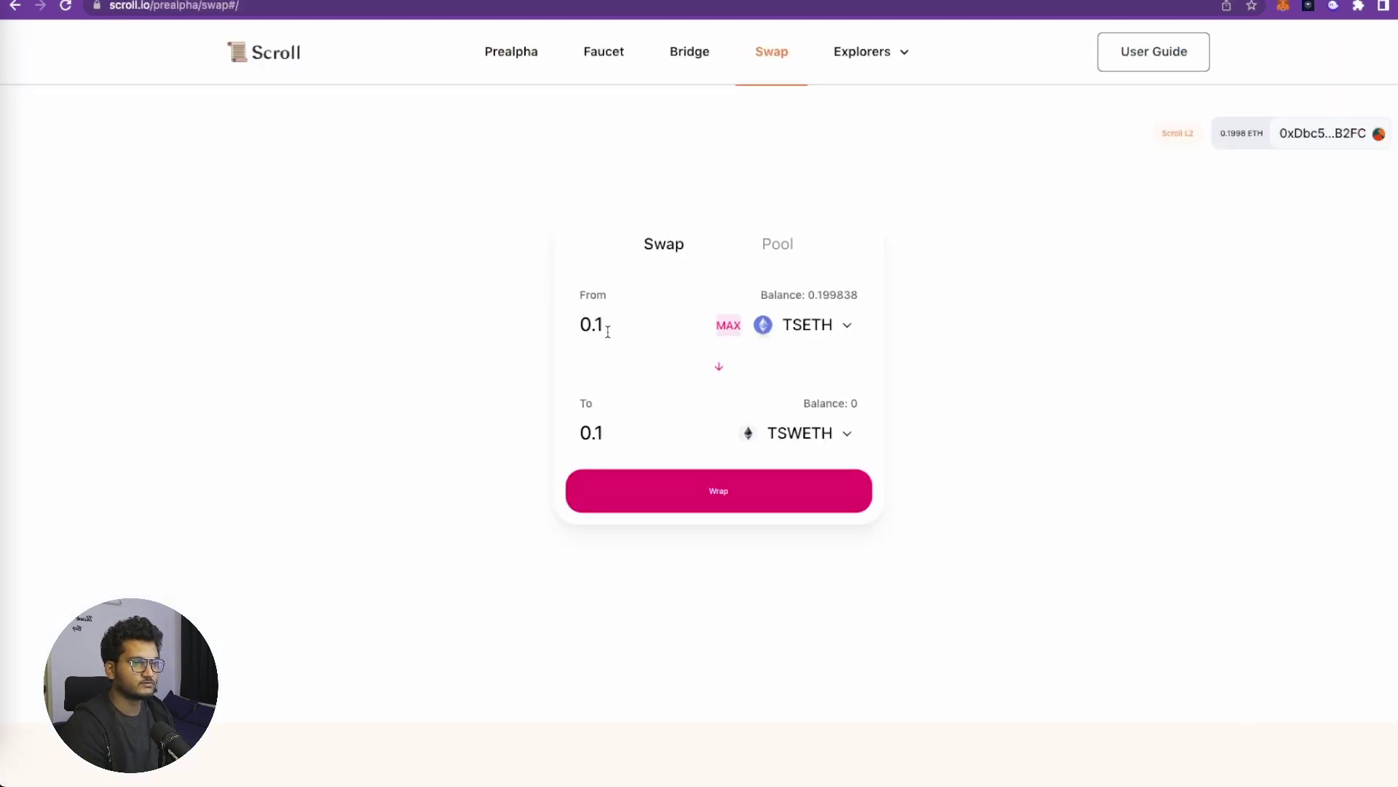
Swap 20 TSUSDC for about 0.179796 TSWETH, approving it in MetaMask
click(816, 324)
click(644, 302)
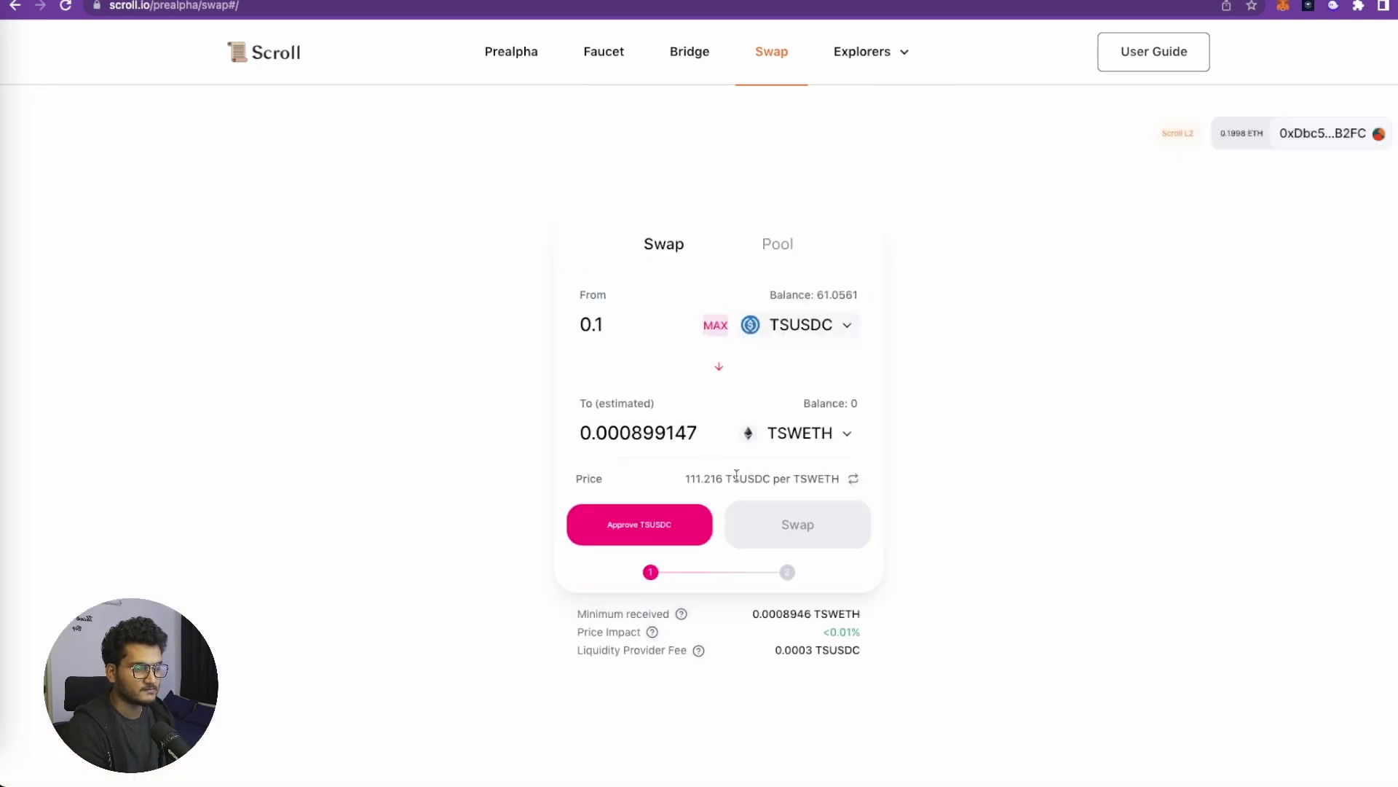
drag(610, 324, 544, 334)
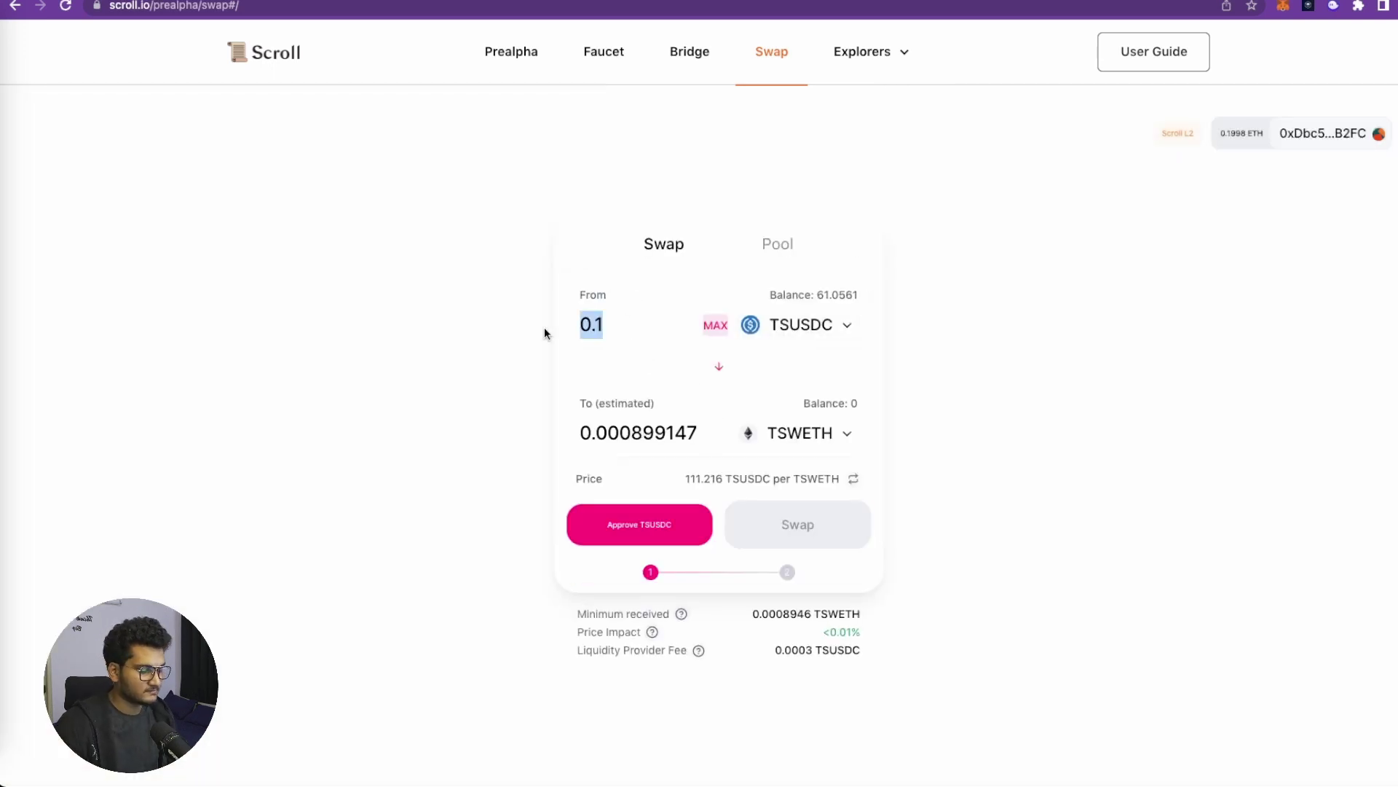
text(20)
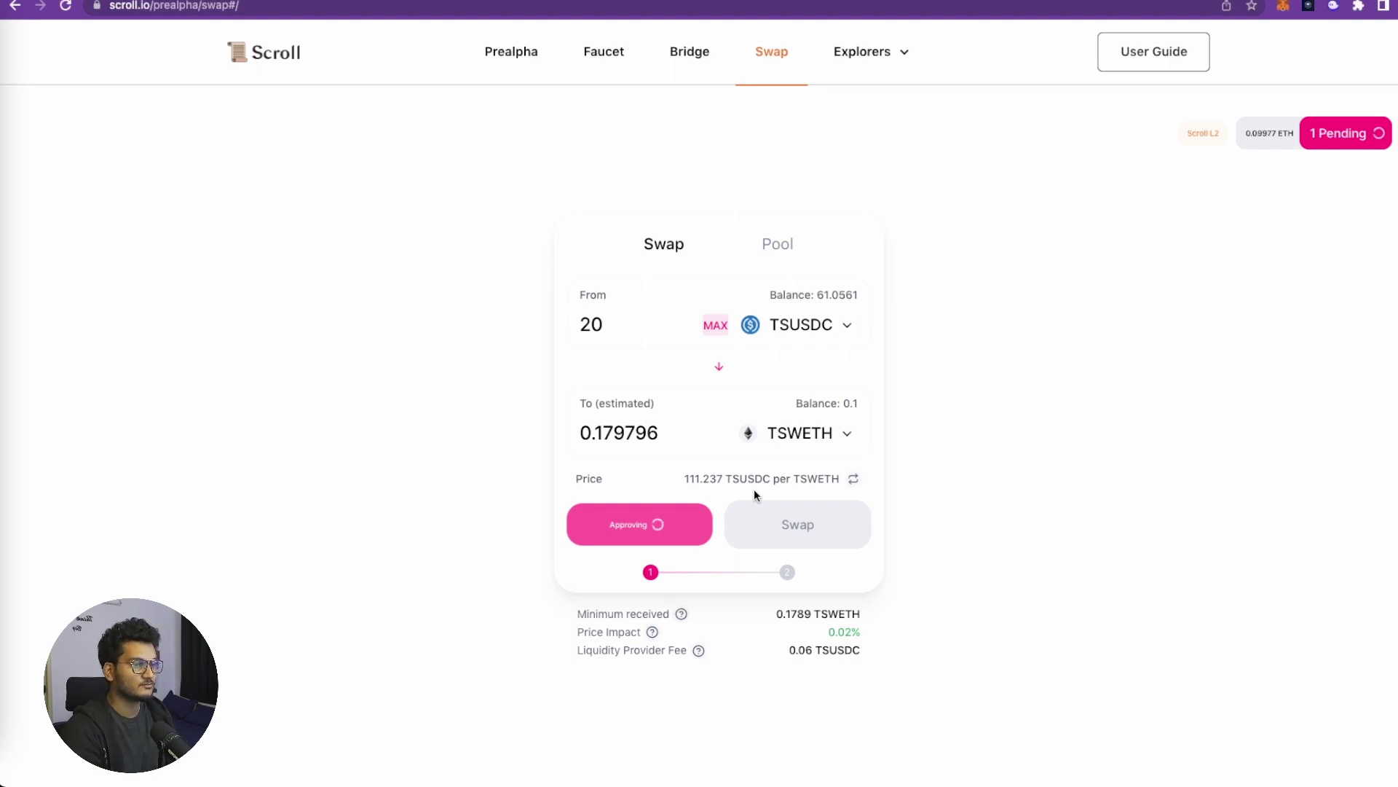
click(838, 535)
click(772, 539)
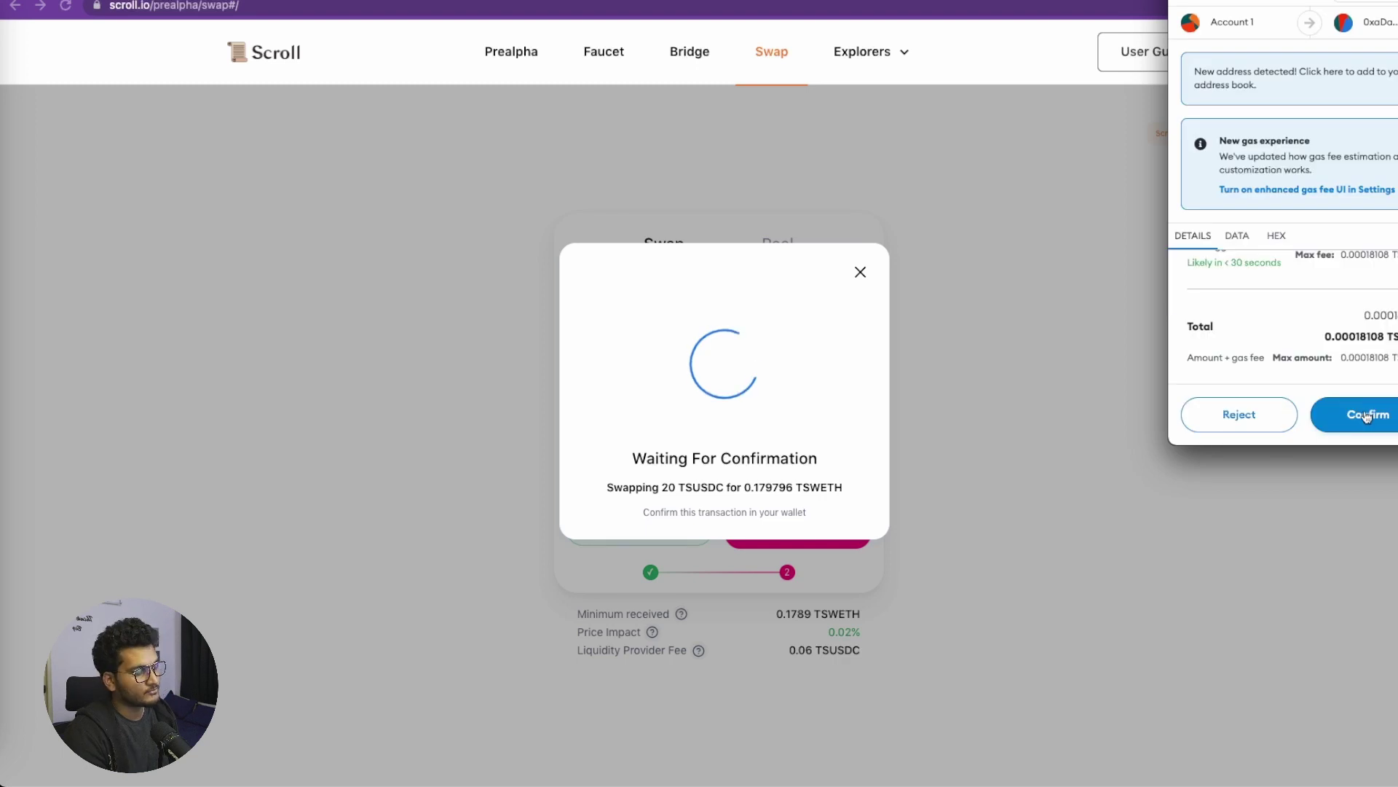
click(1360, 413)
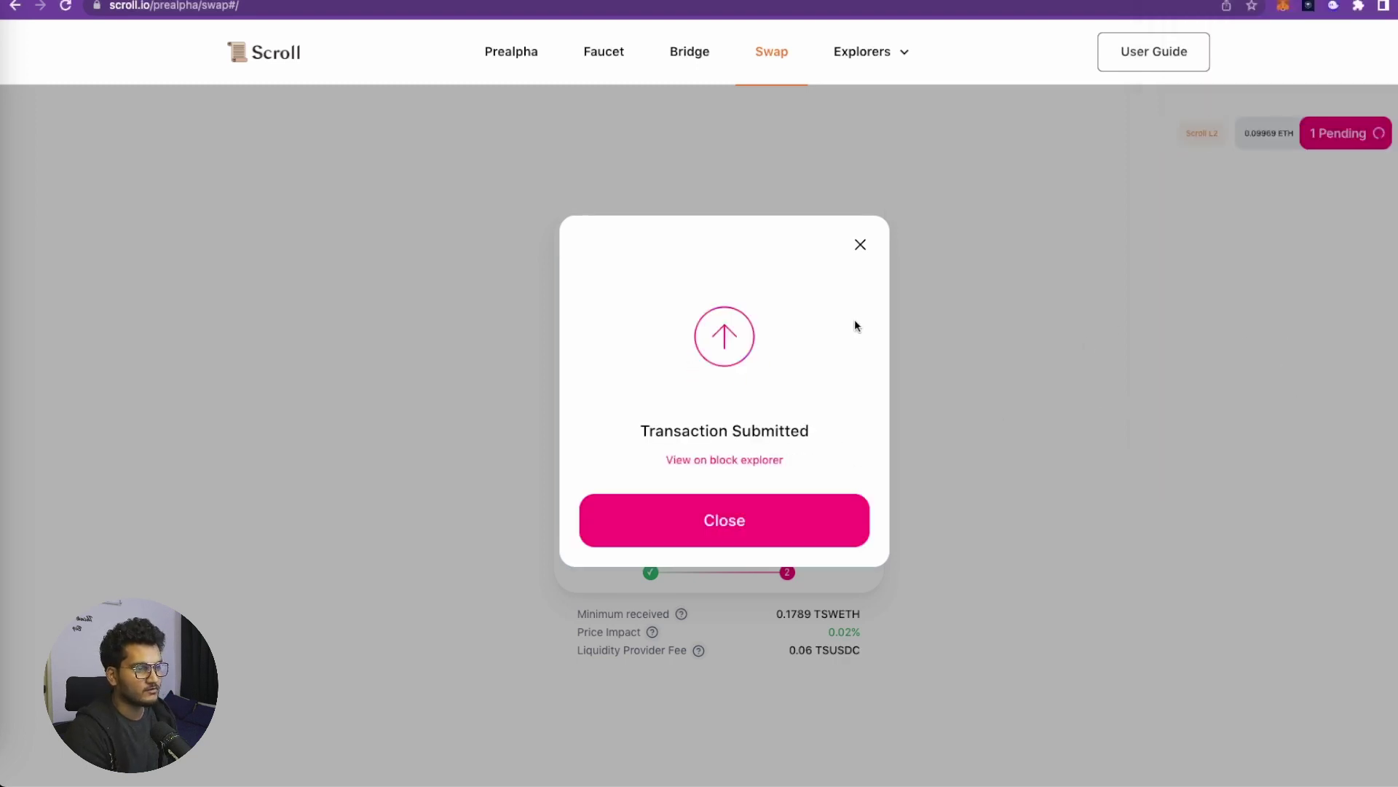
click(860, 244)
Highlight guide steps 7 and 8 on opening Pool and providing TSETH/TSUSDC liquidity
key(ctrl+Tab)
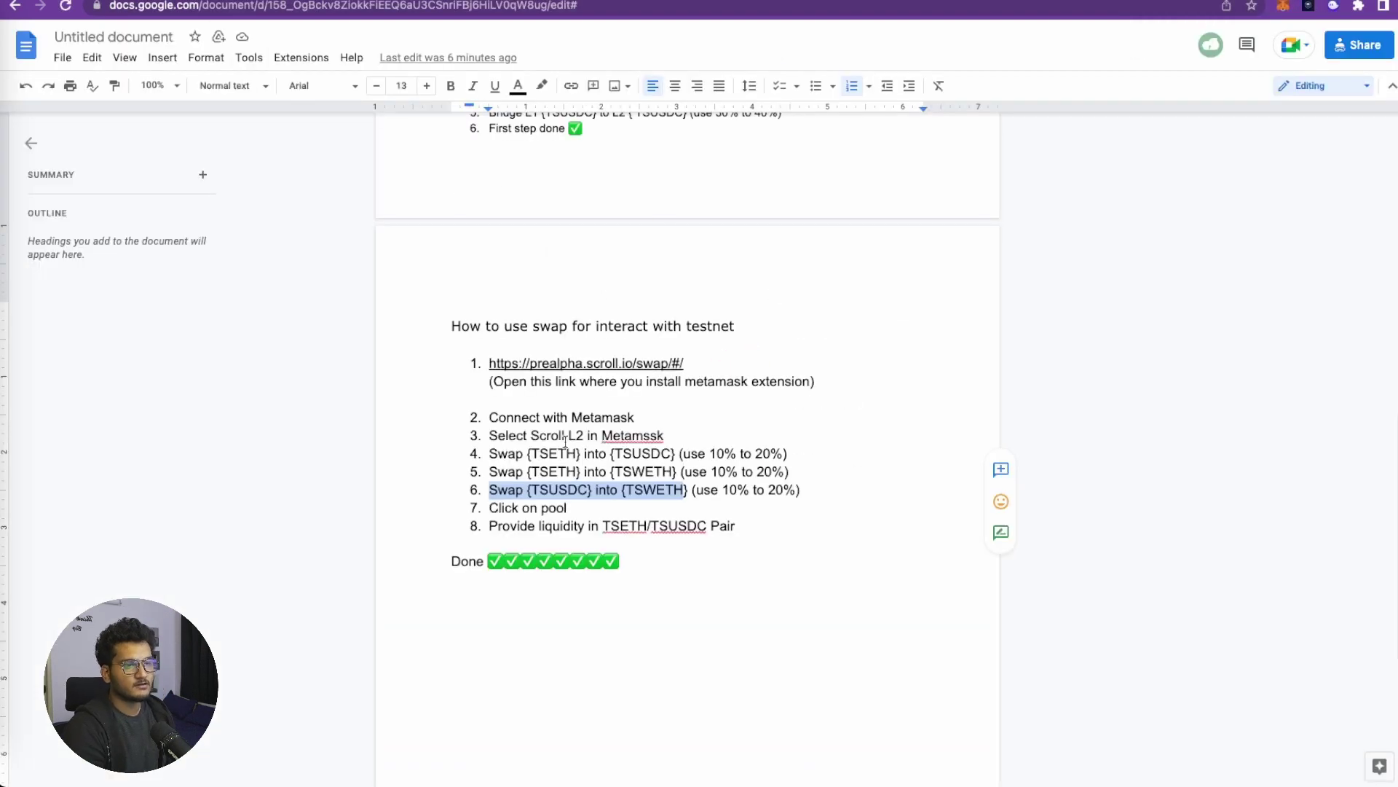
click(520, 524)
drag(489, 510, 565, 511)
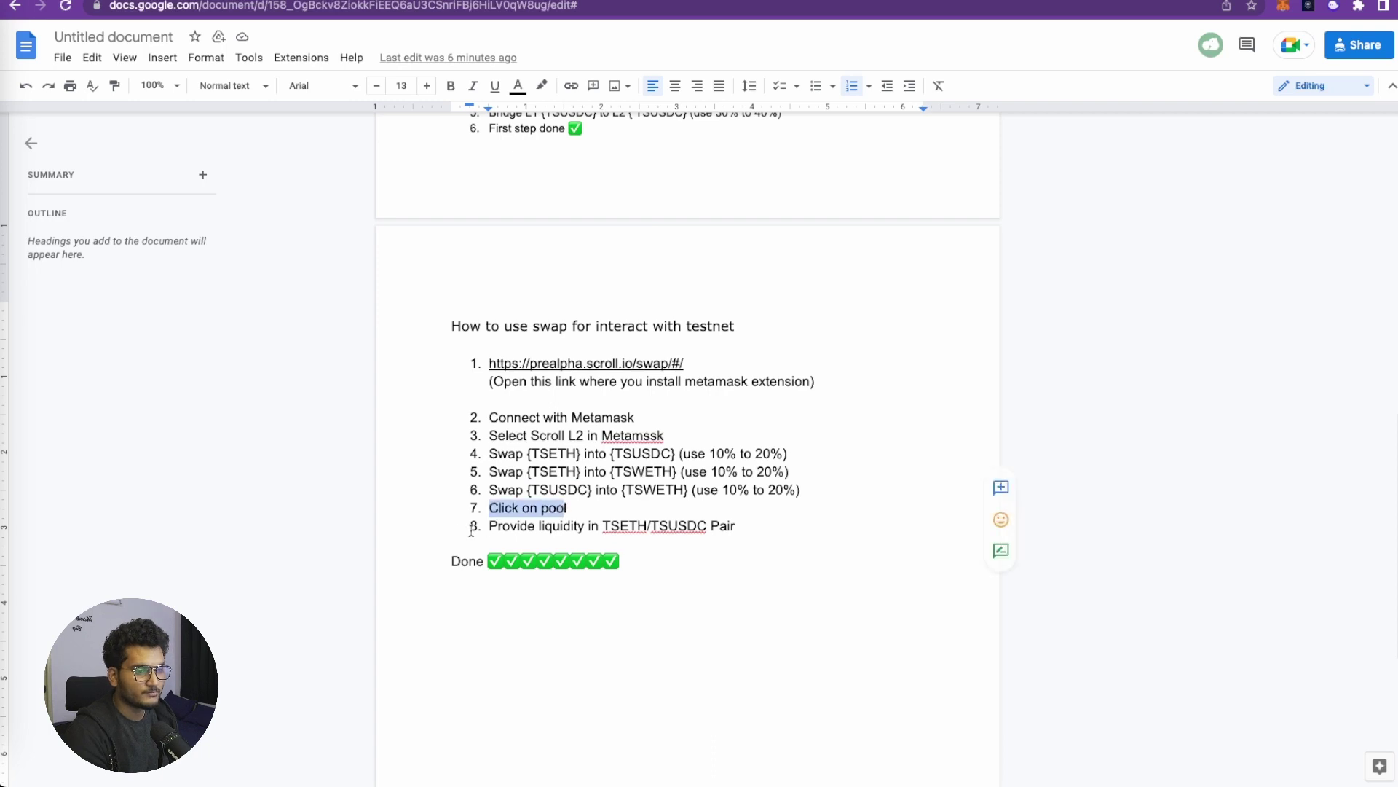
drag(461, 532, 710, 525)
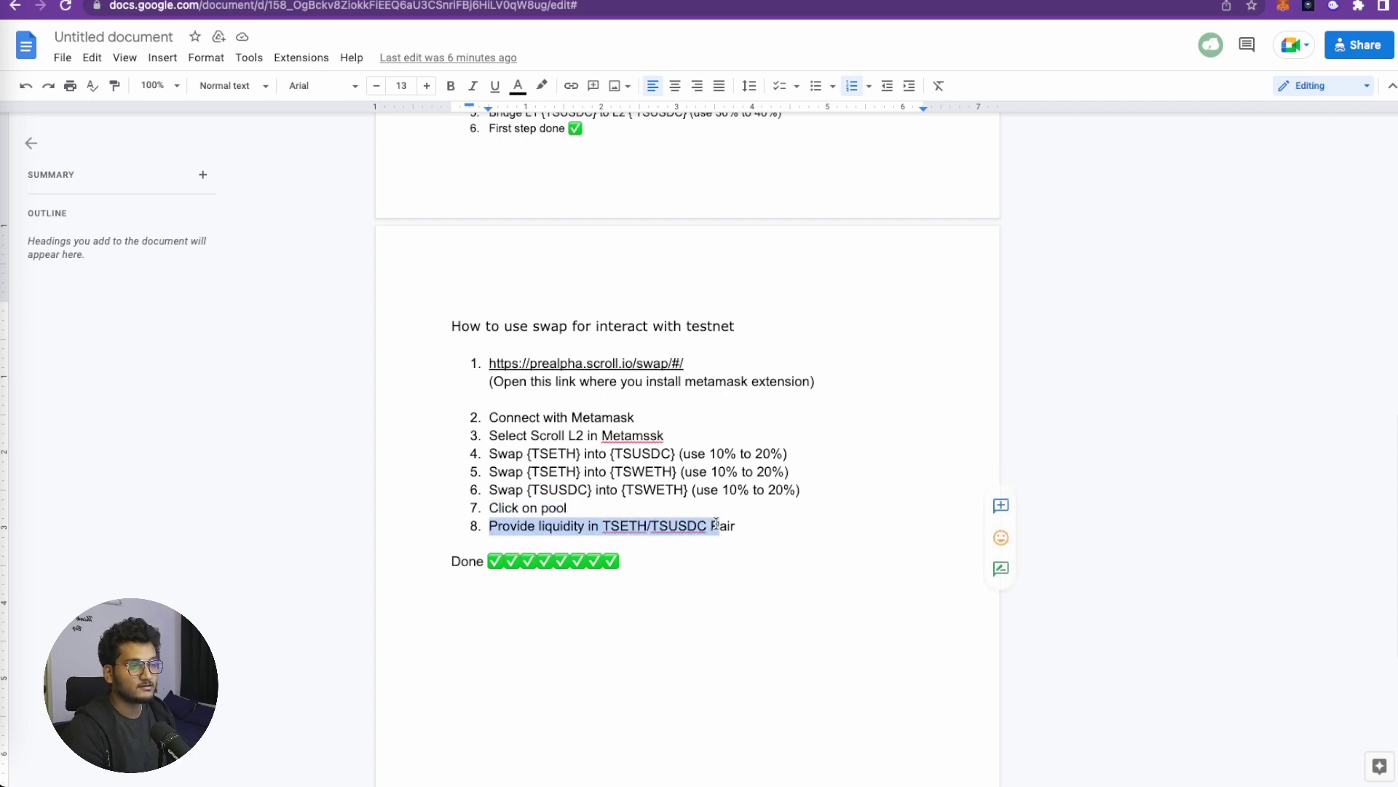
key(ctrl+Tab)
Start an Add Liquidity form pairing TSETH with TSUSDC as the second token
click(777, 241)
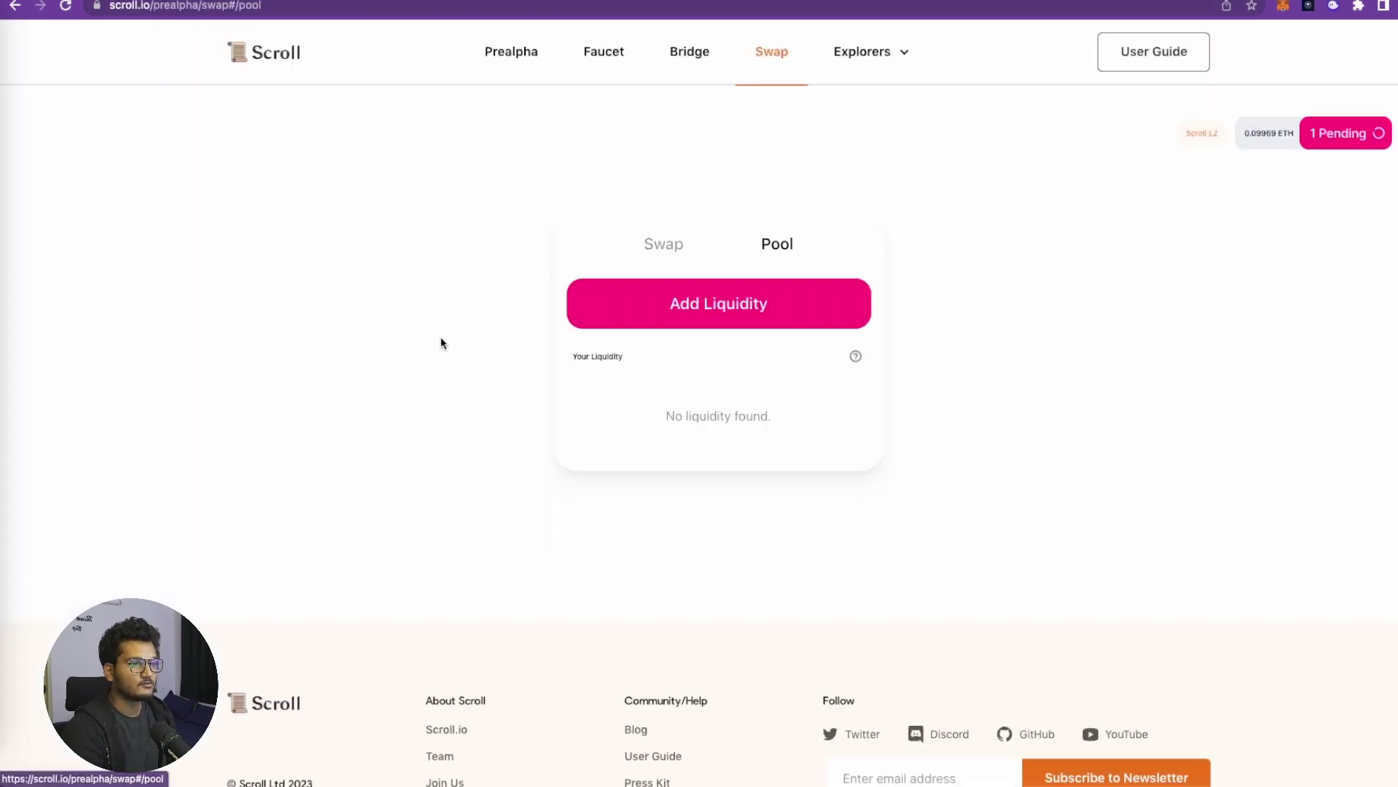
click(724, 318)
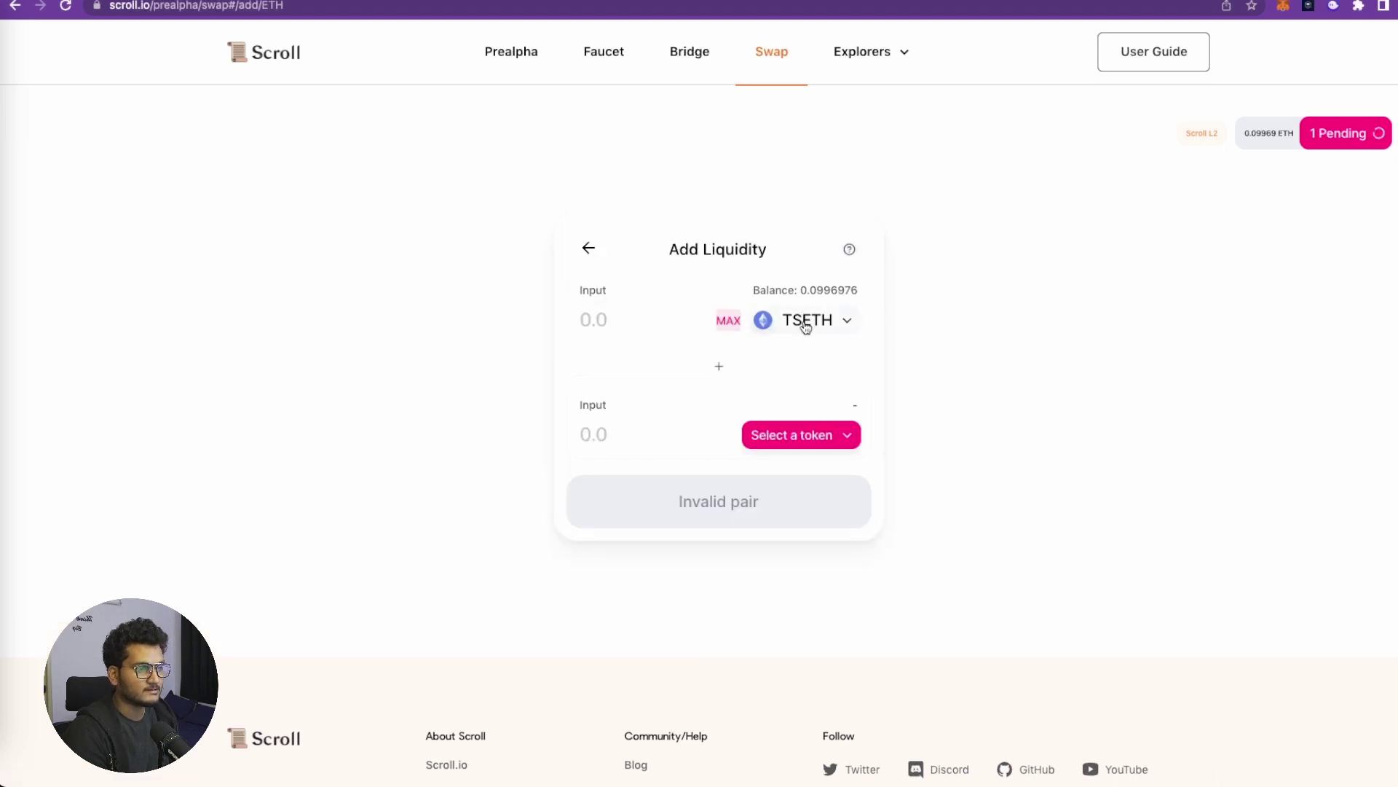
click(843, 437)
click(624, 368)
key(ctrl+shift+Tab)
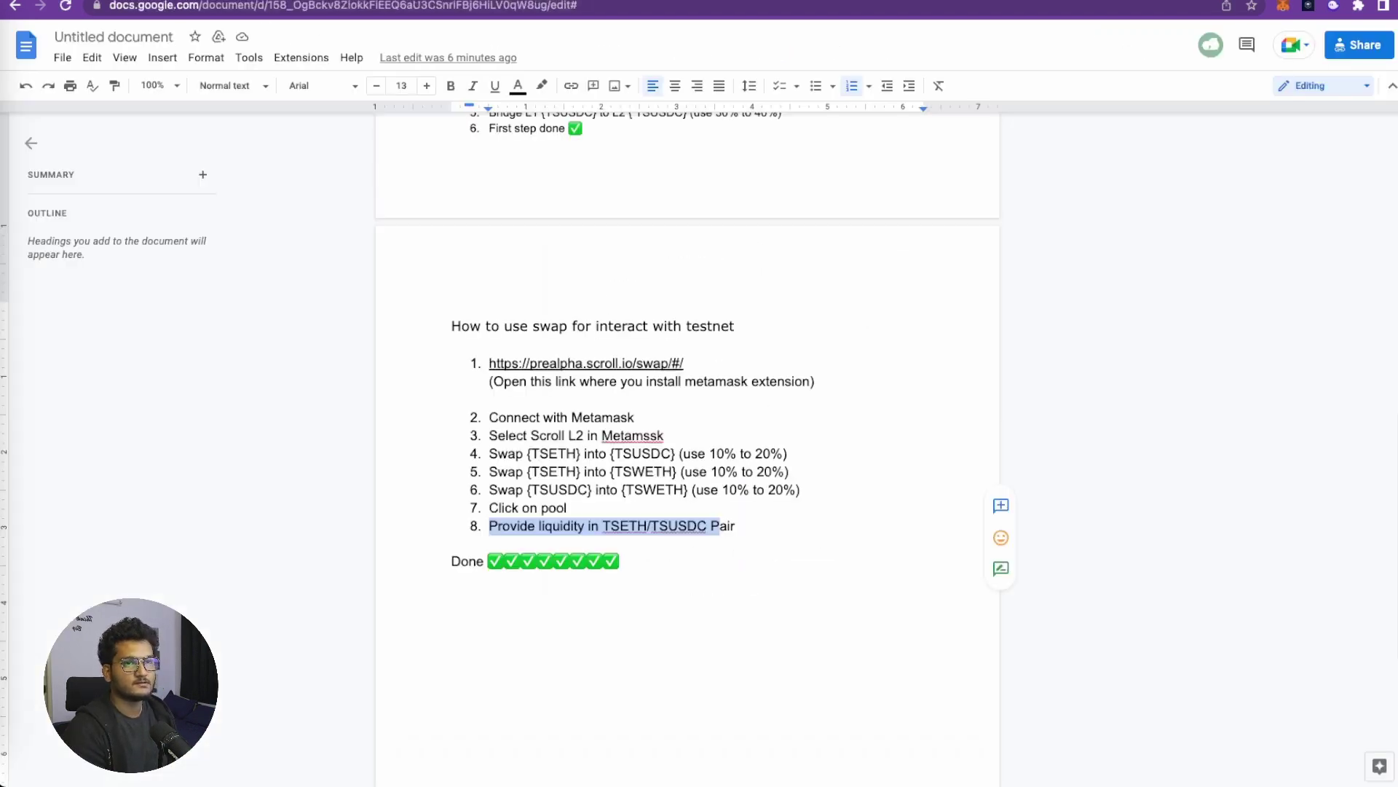
click(663, 532)
key(ctrl+Tab)
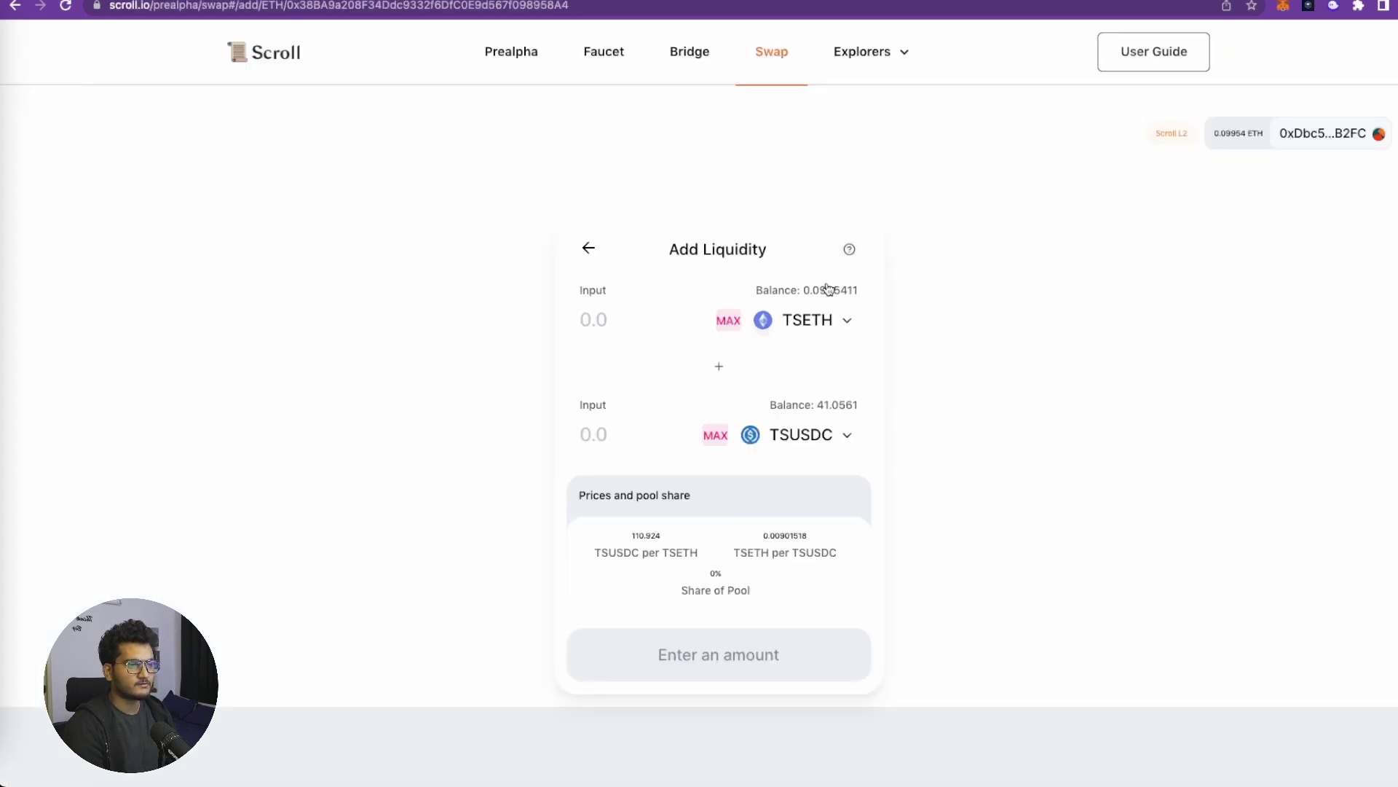
Supply 0.05 TSETH with 5.54619 TSUSDC, approve in MetaMask, and check recent transactions
click(729, 320)
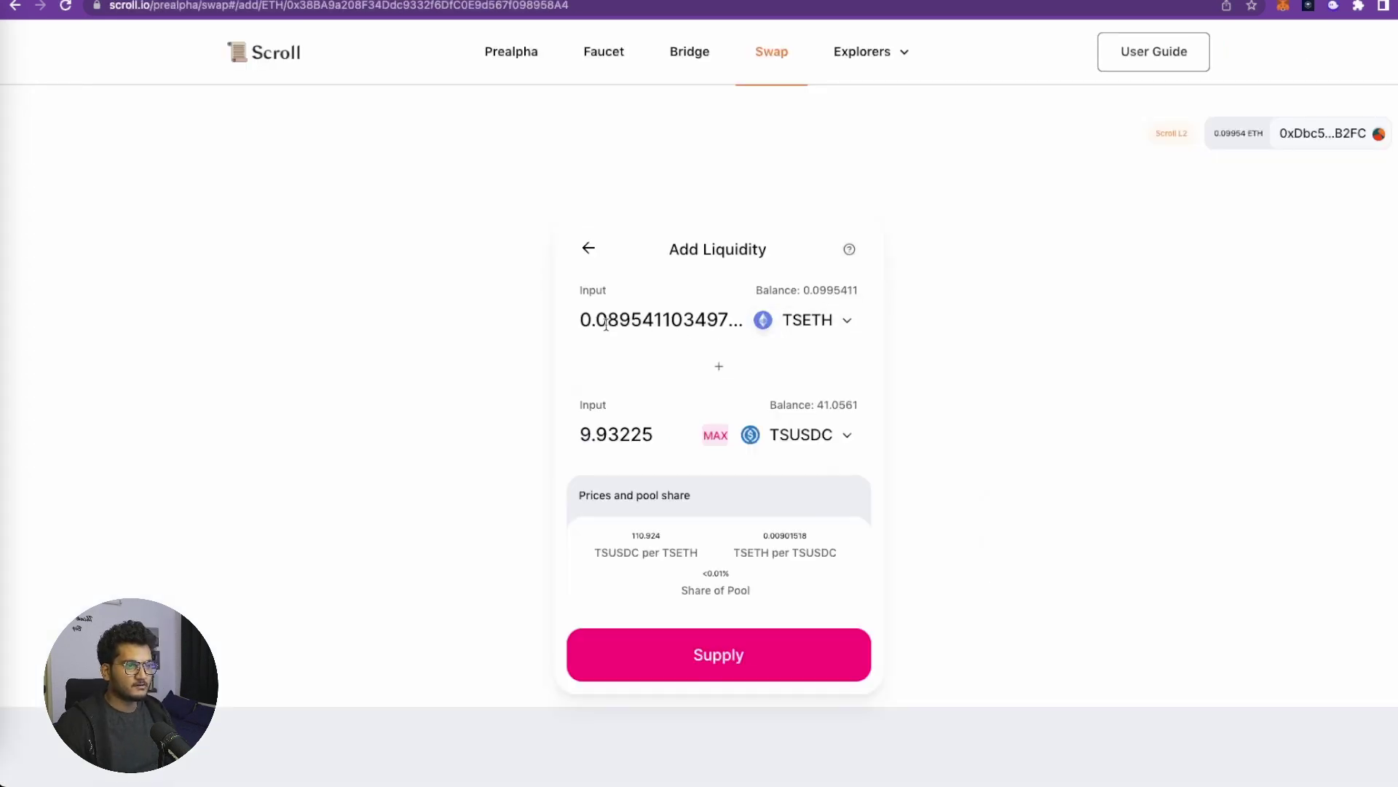
drag(603, 319, 699, 320)
text(5)
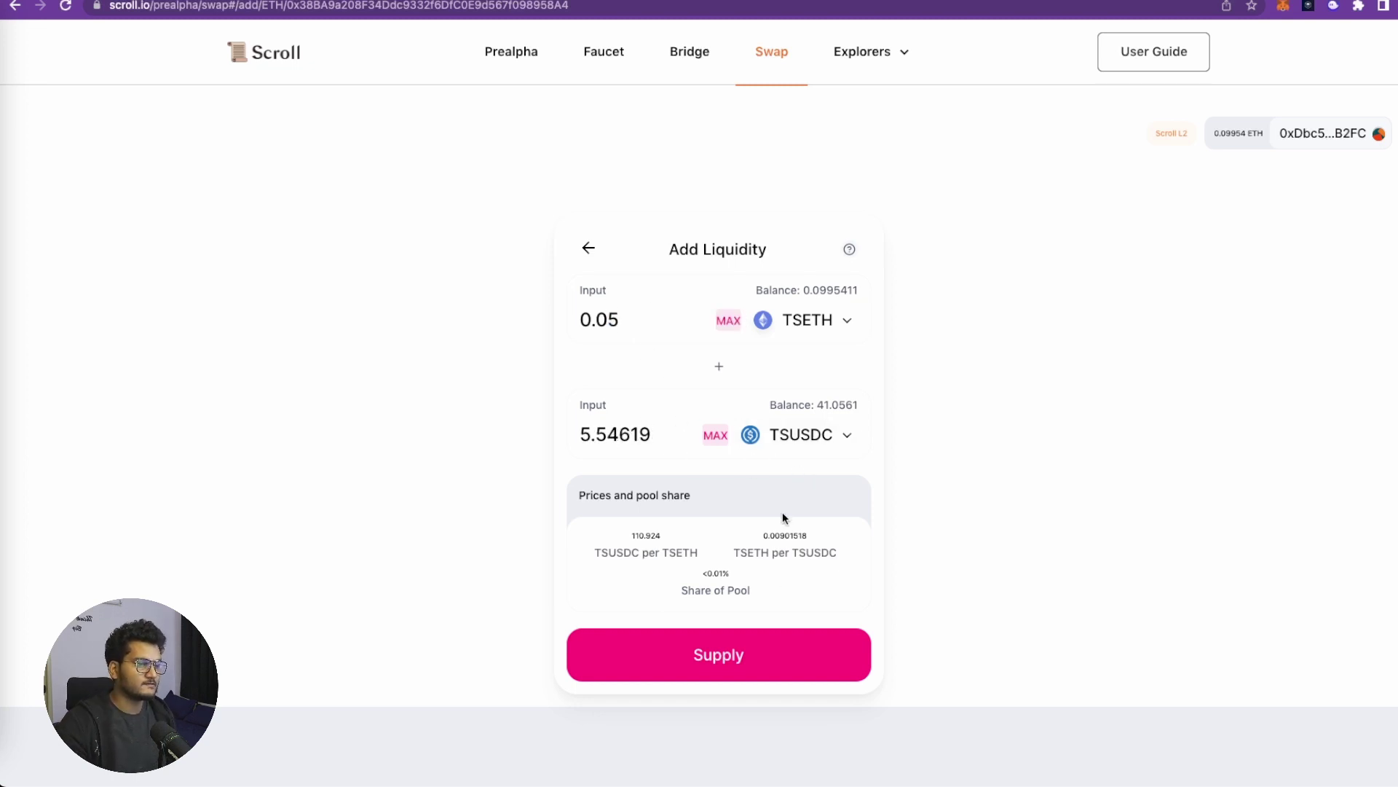
click(755, 665)
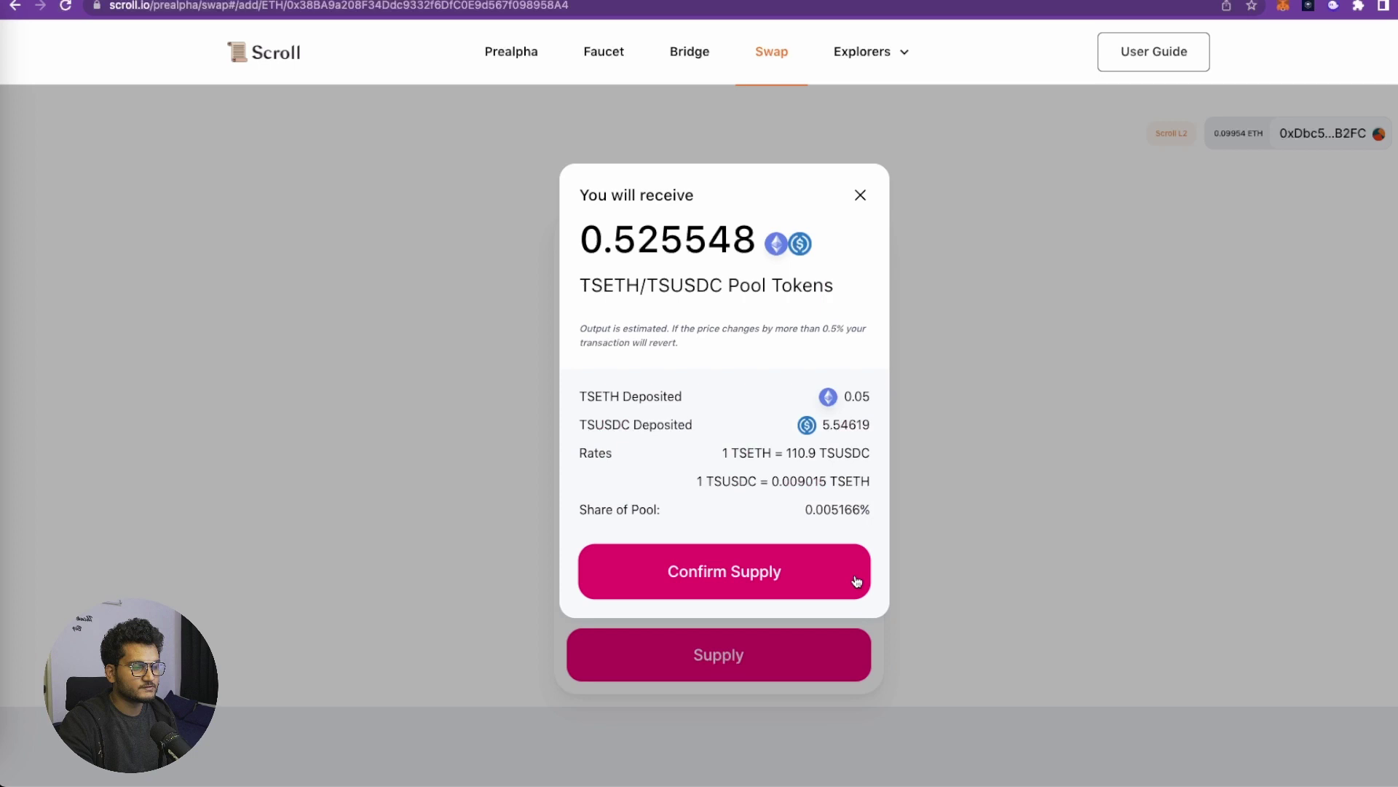
click(727, 571)
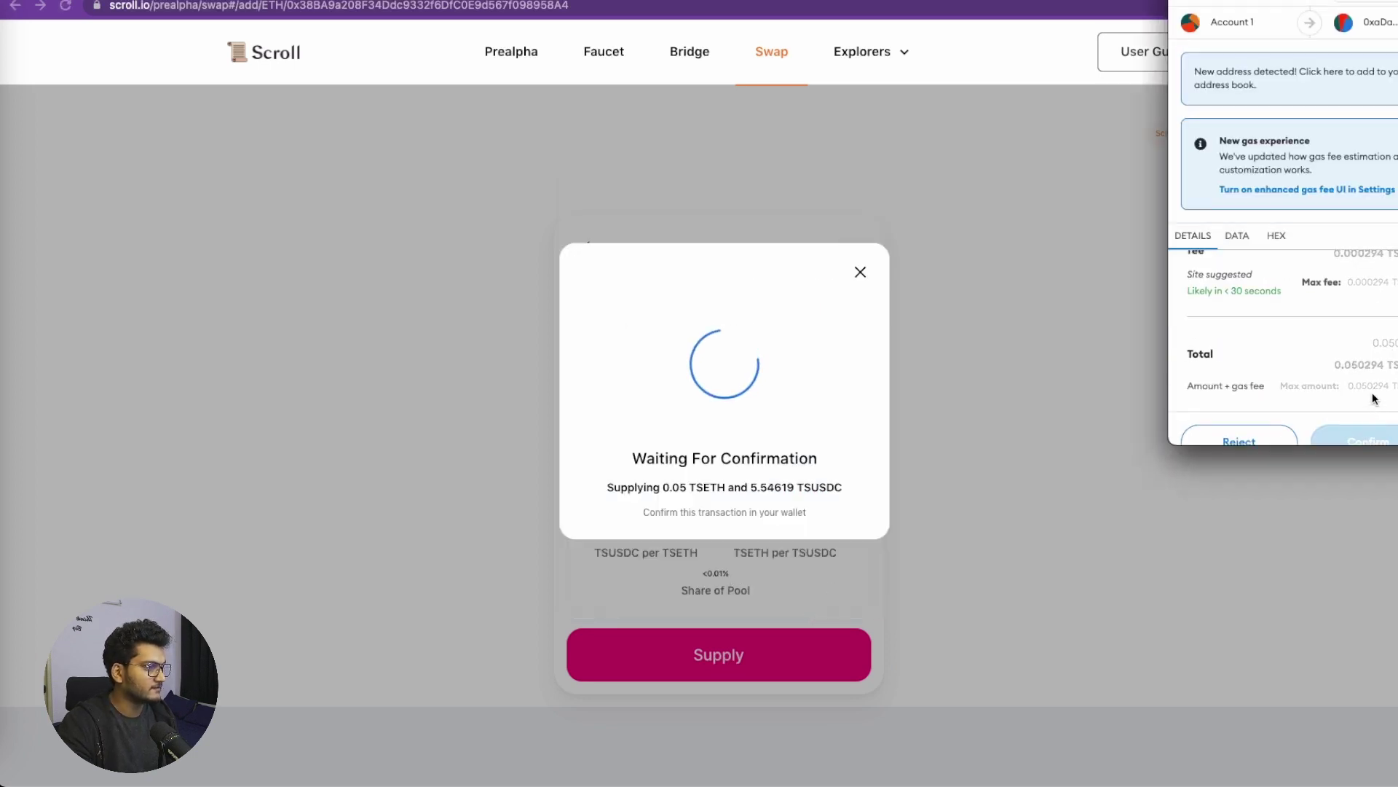
scroll(1375, 398, down, 1)
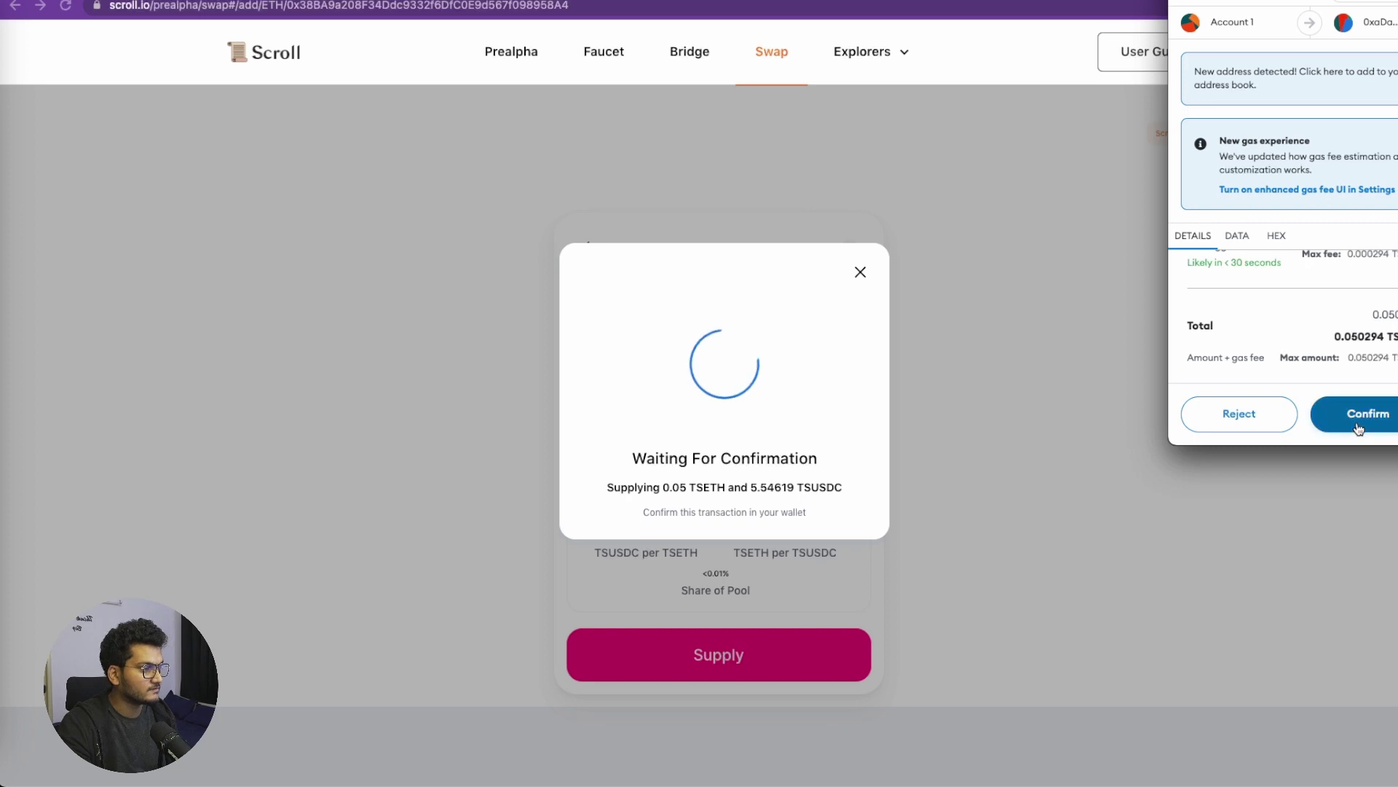
click(1359, 426)
click(860, 243)
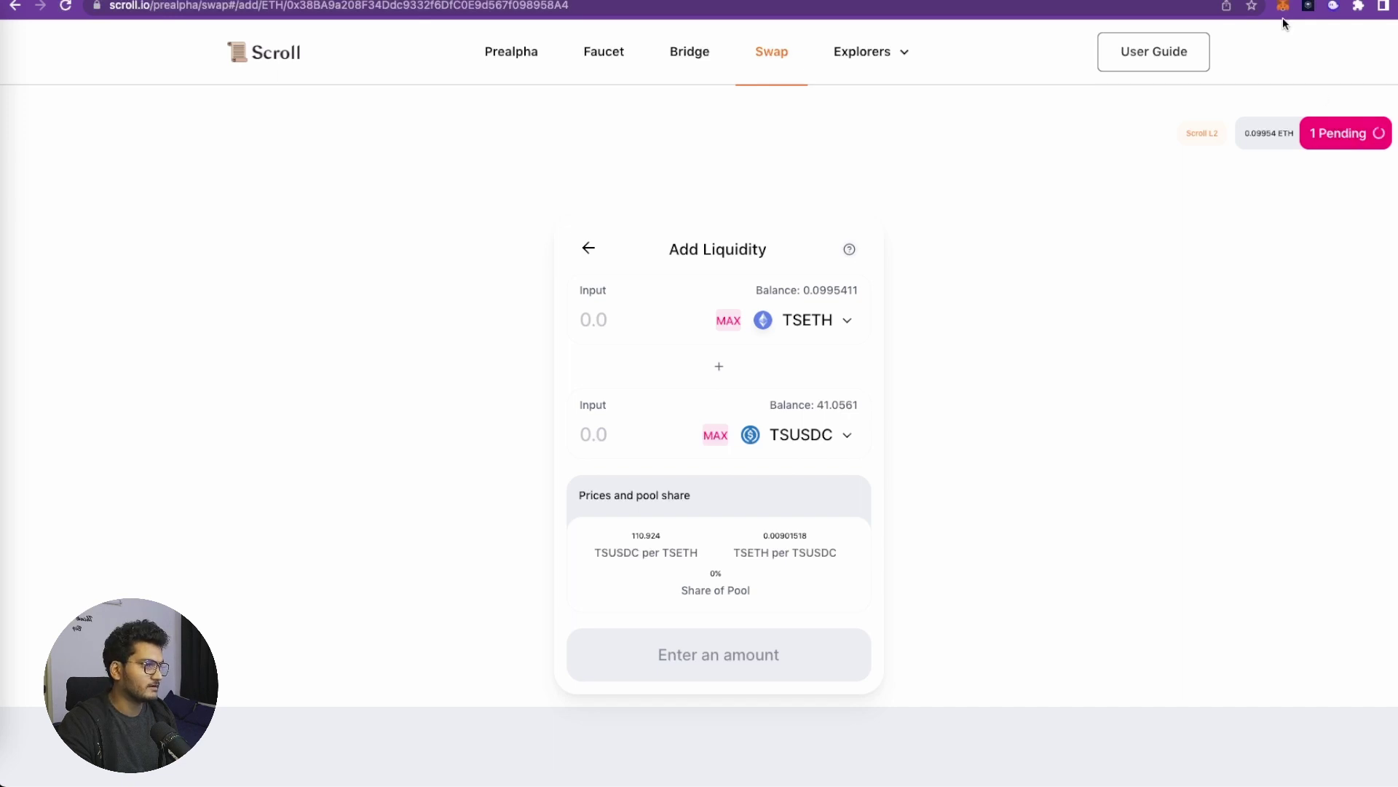
click(1346, 133)
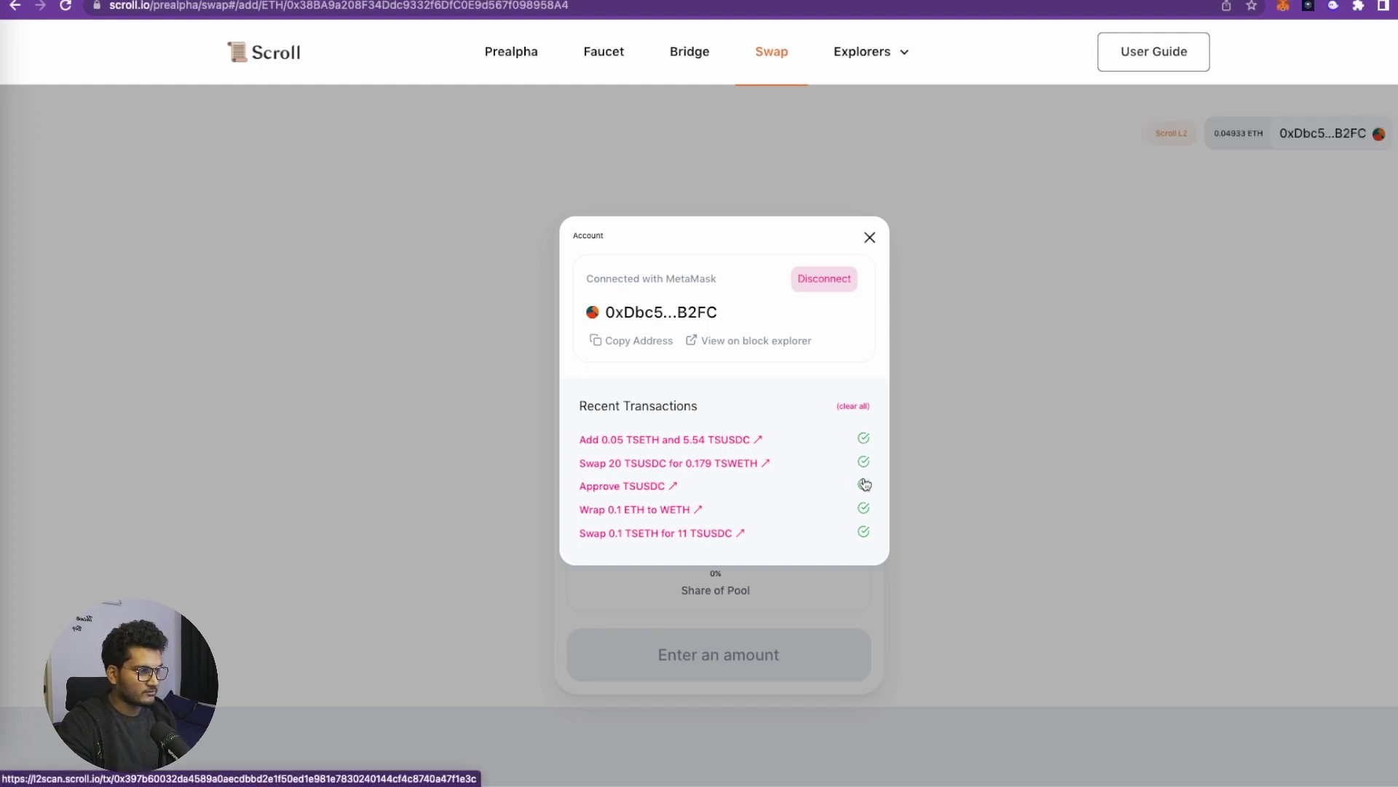
Close the account summary and scroll the Google Docs testnet guide back to its top
click(867, 239)
key(ctrl+Tab)
click(884, 576)
scroll(844, 557, down, 4)
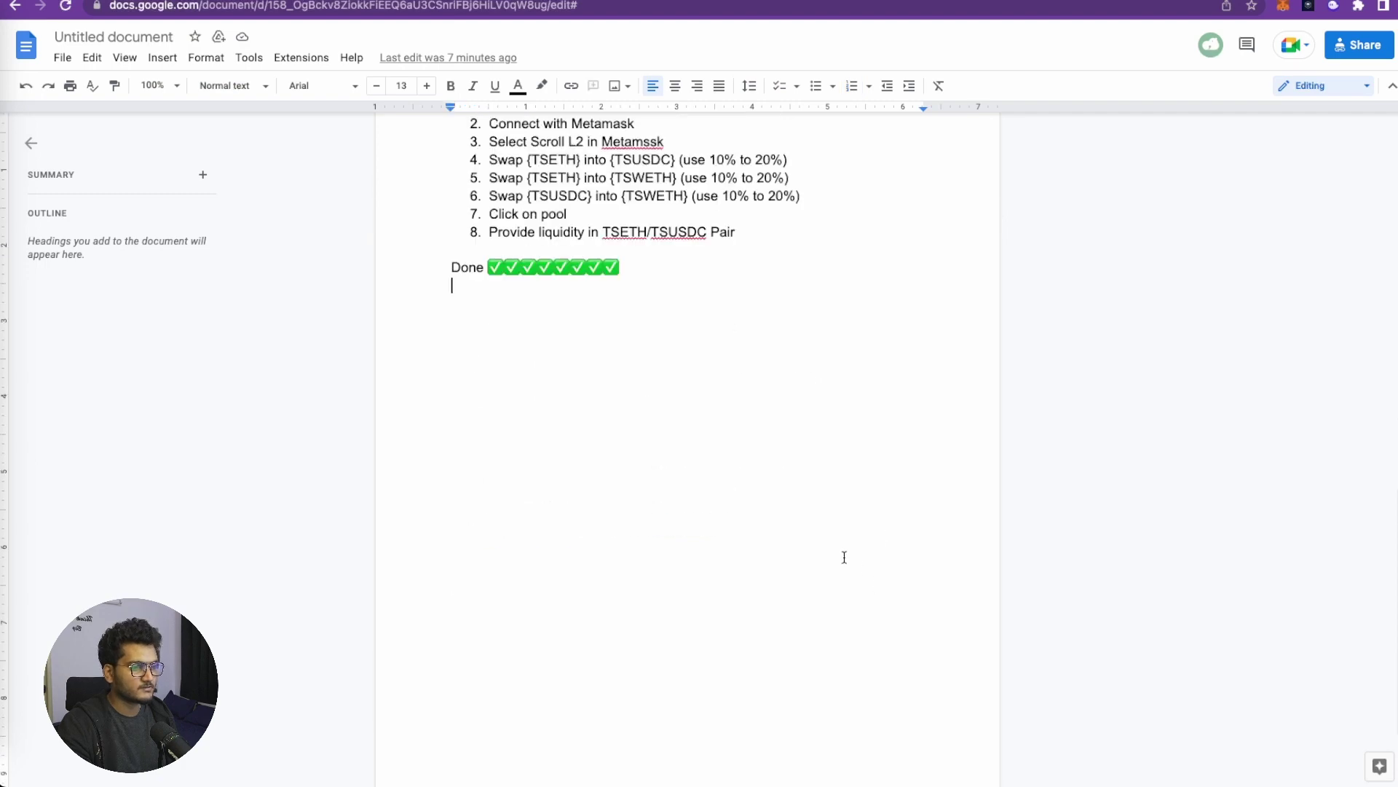
scroll(844, 557, up, 1)
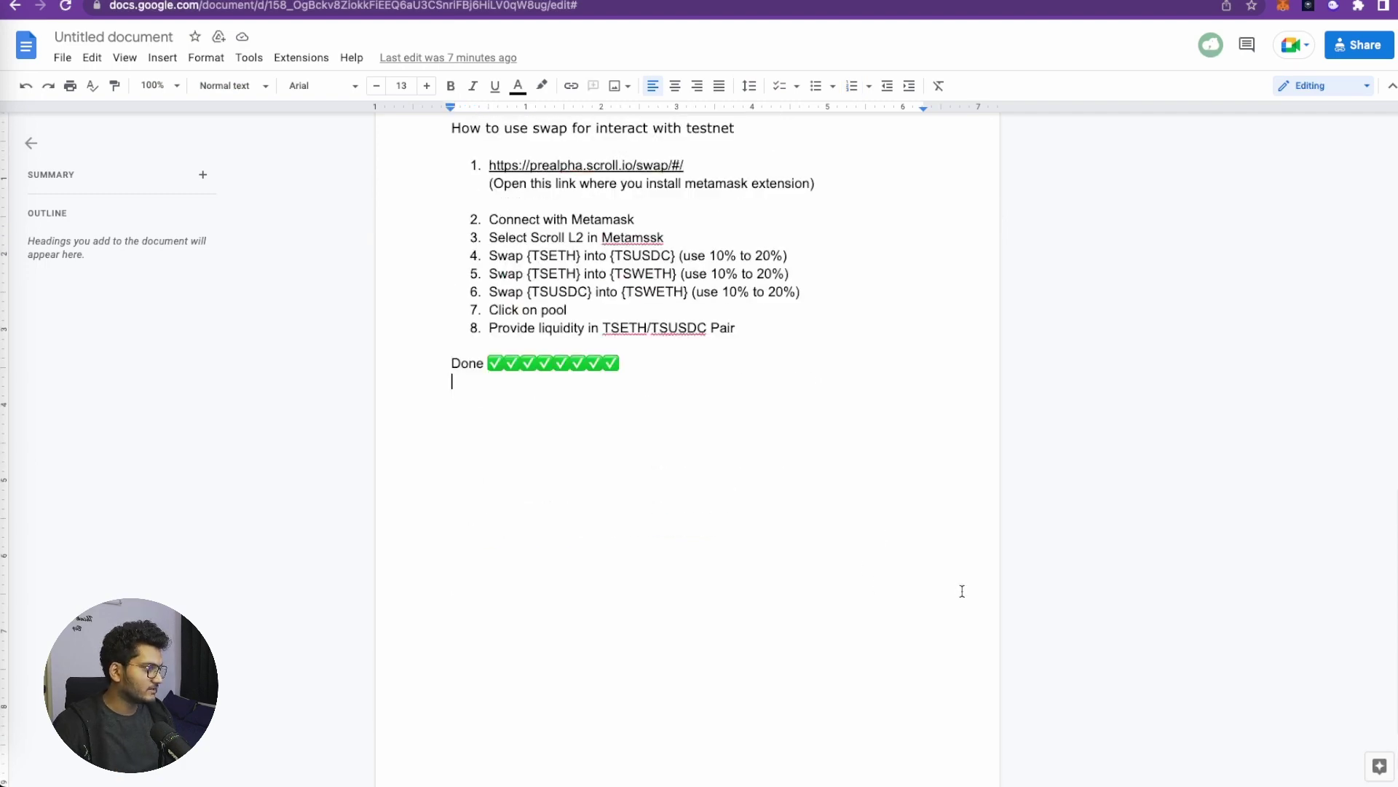
scroll(903, 545, up, 10)
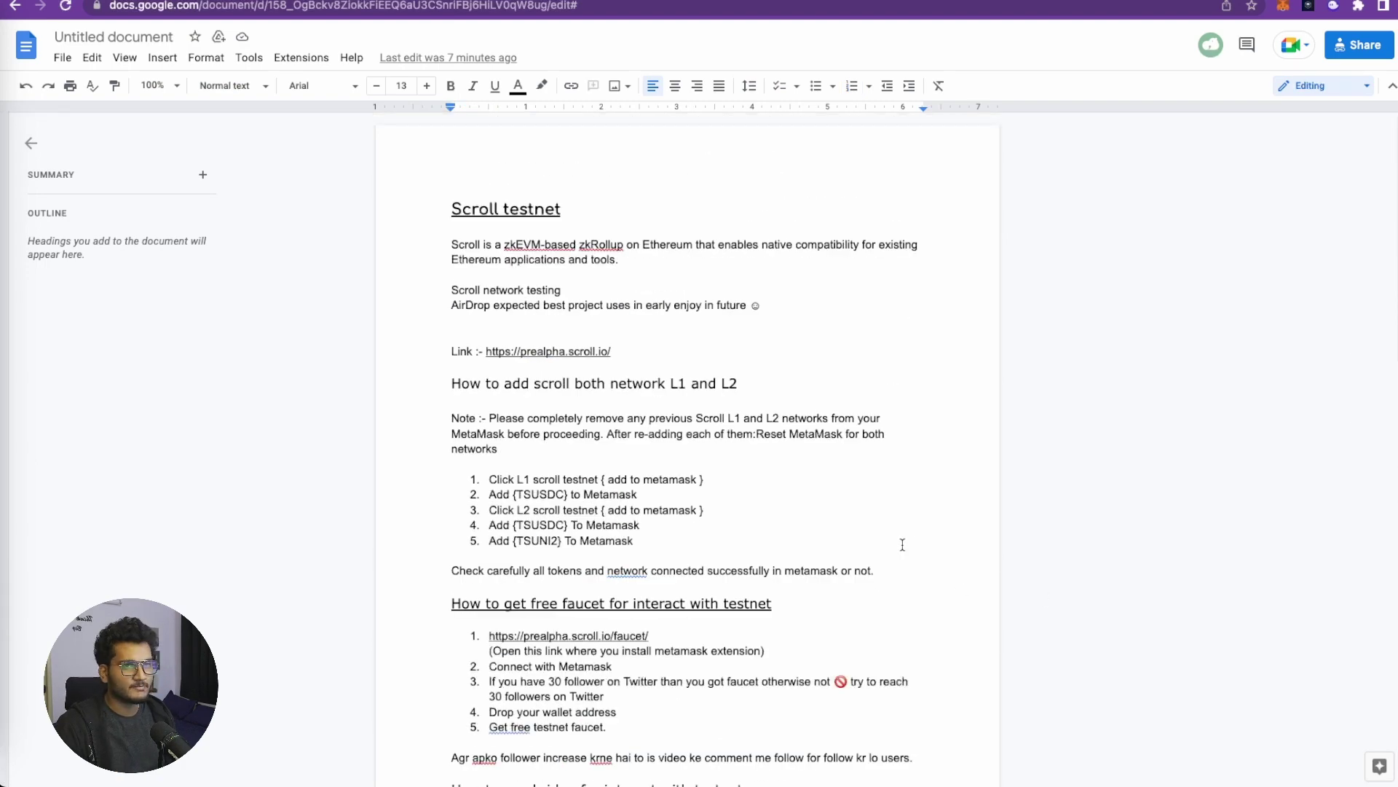